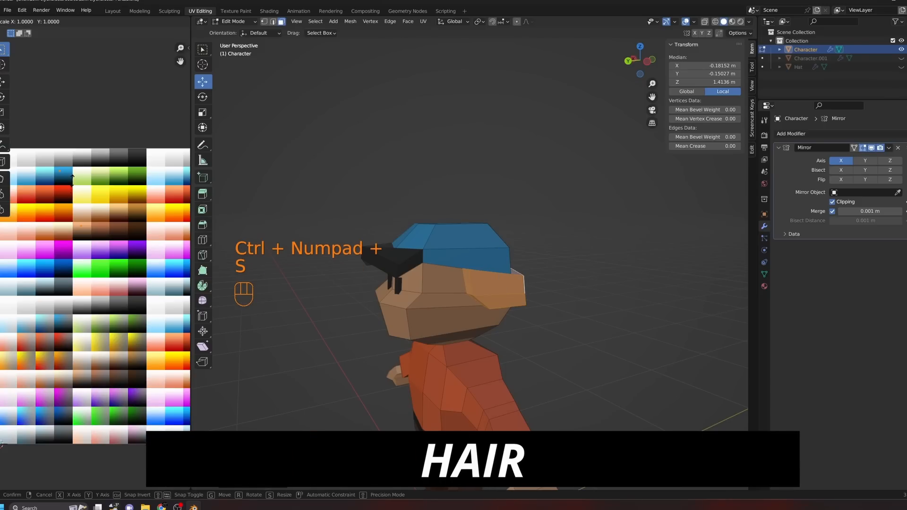
Collapse the selected hair faces' UVs to a single point and reposition that point on the colour palette.
{"action": "key", "text": "0"}
{"action": "key", "text": "Return"}
{"action": "key", "text": "g"}
{"action": "key", "text": "Tab"}
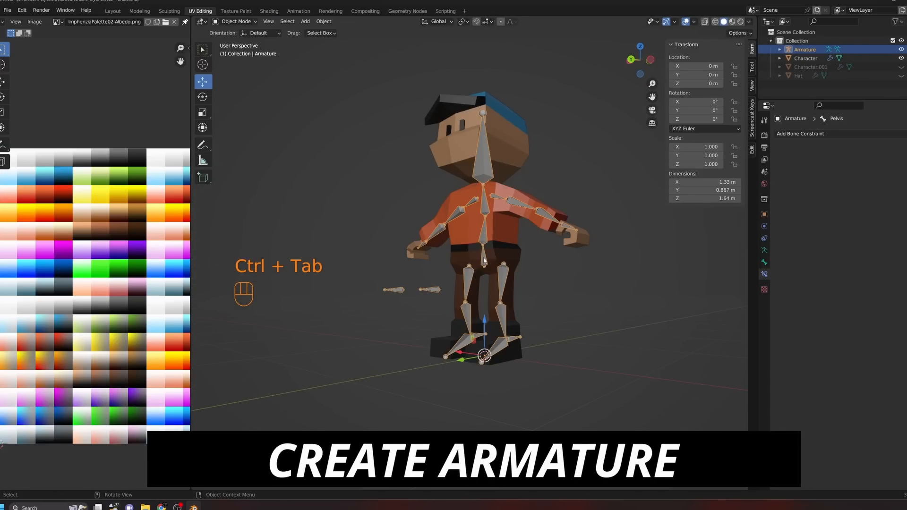
Switch the armature to Pose Mode and try moving the pelvis bone.
{"action": "key", "text": "ctrl+Tab"}
{"action": "key", "text": "g"}
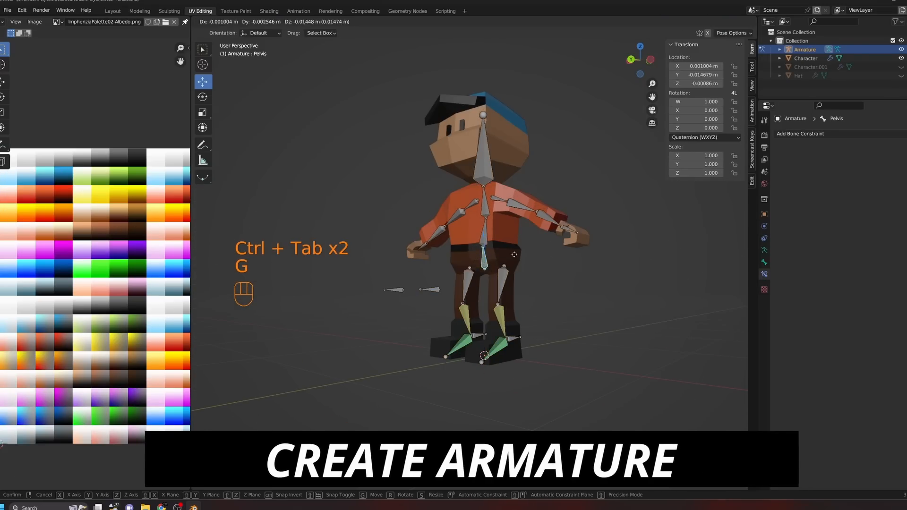
{"action": "right_click", "coordinate": [485, 260]}
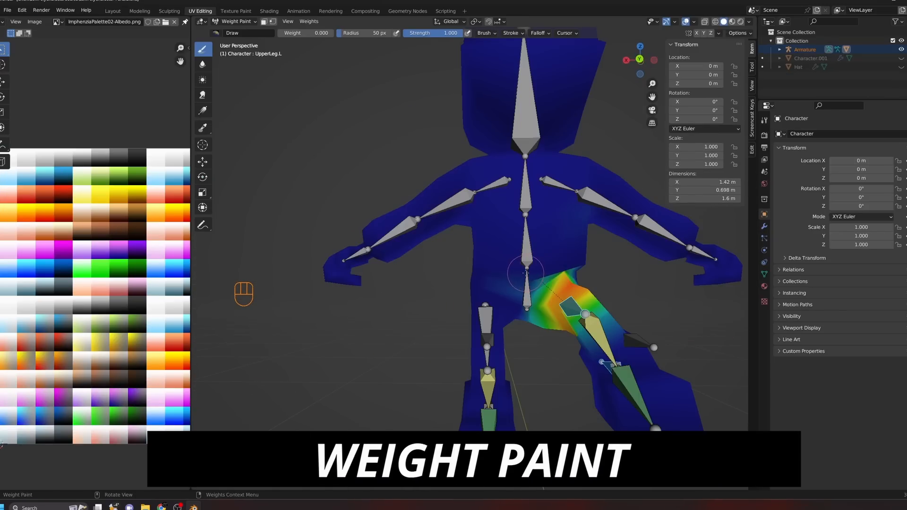
Extrude and scale the shirt's lower edge to shape a long, dress-like garment.
{"action": "mouse_move", "coordinate": [526, 273]}
{"action": "middle_mouse_down"}
{"action": "mouse_move", "coordinate": [550, 243]}
{"action": "mouse_move", "coordinate": [519, 284]}
{"action": "middle_mouse_up"}
{"action": "key", "text": "e"}
{"action": "key", "text": "s"}
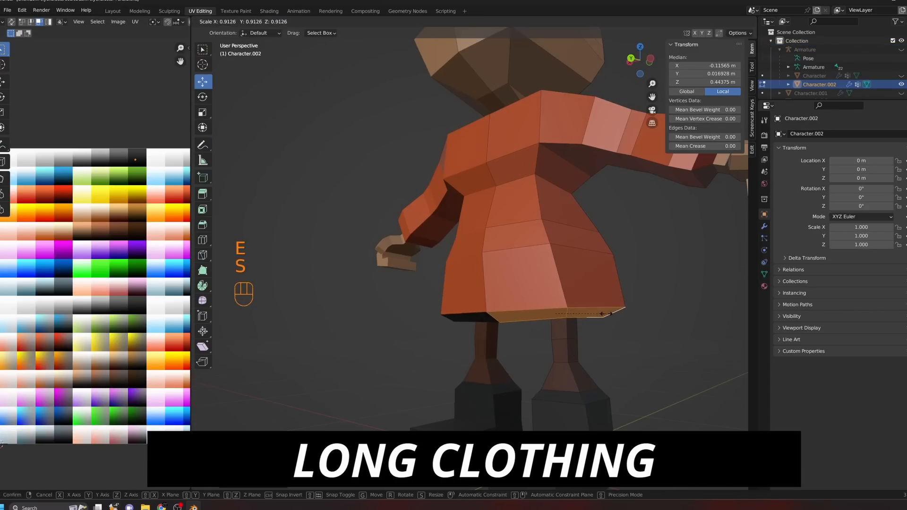
{"action": "key", "text": "s"}
{"action": "key", "text": "e"}
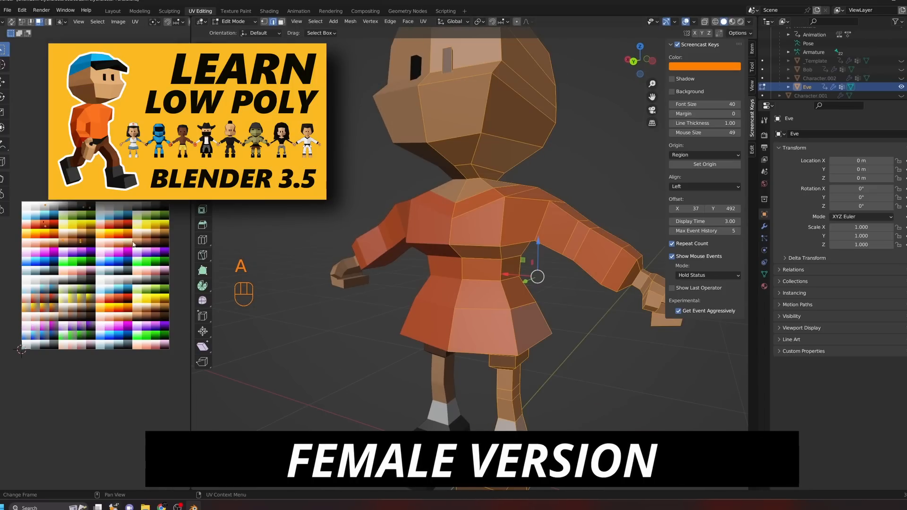
Select UV points of the female character Eve and move them to a different place on the colour palette.
{"action": "key", "text": "a"}
{"action": "key", "text": "a"}
{"action": "key", "text": "b"}
{"action": "key", "text": "g"}
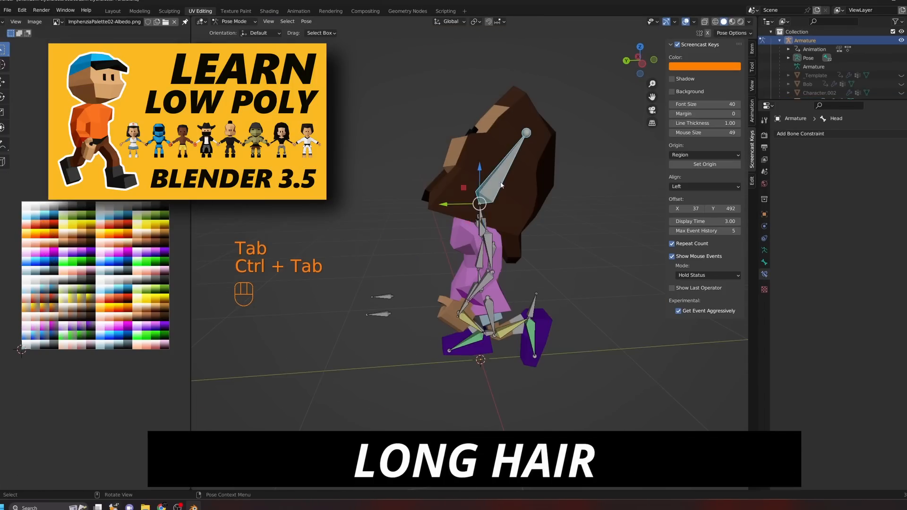
Rotate the head bone to test the long hair, and activate the Eve object in Unity.
{"action": "key", "text": "r"}
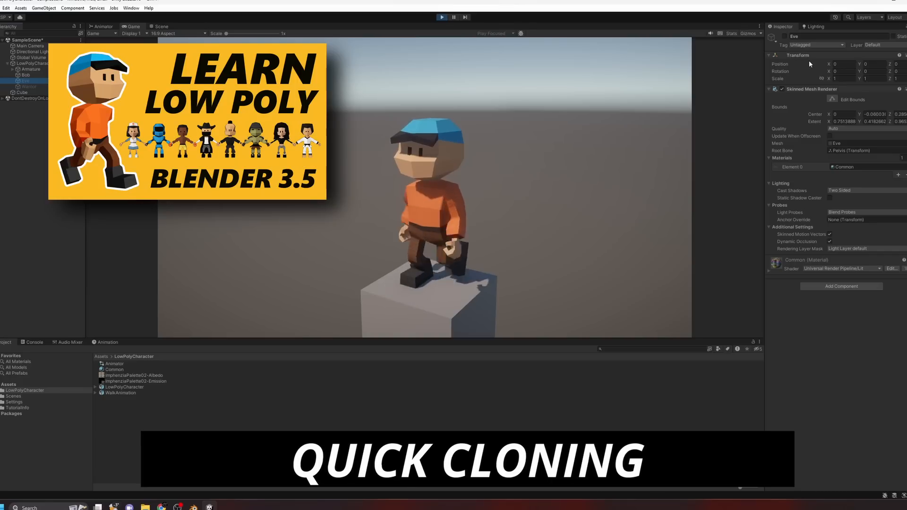
{"action": "left_click", "coordinate": [784, 36]}
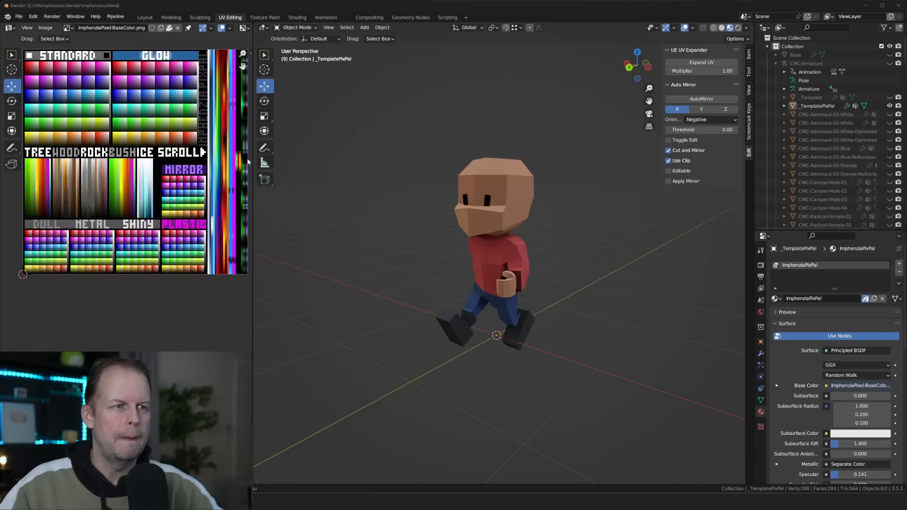
Widen the UV editor, enter Edit Mode on _TemplatePixPal, and select a face on the front of the shirt.
{"action": "left_click_drag", "start_coordinate": [252, 160], "coordinate": [496, 181]}
{"action": "scroll", "coordinate": [294, 237], "scroll_direction": "up", "scroll_amount": 2}
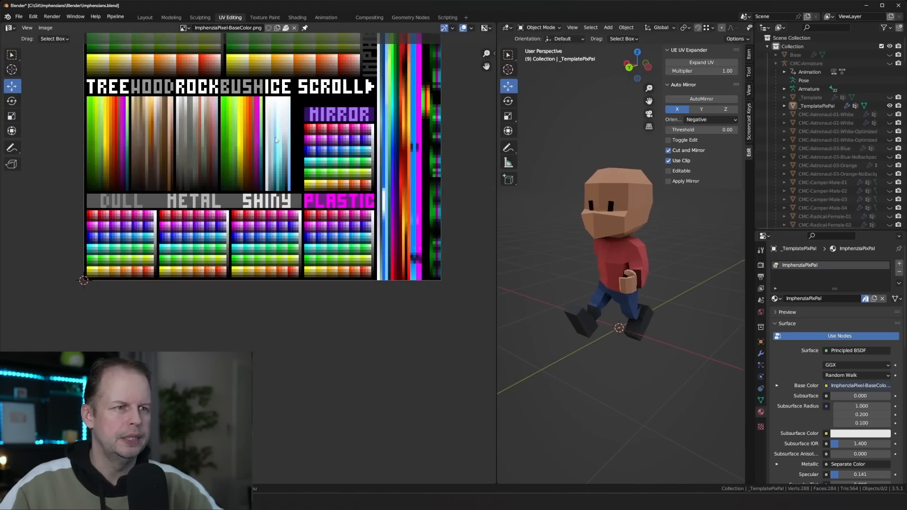
{"action": "key", "text": "Tab"}
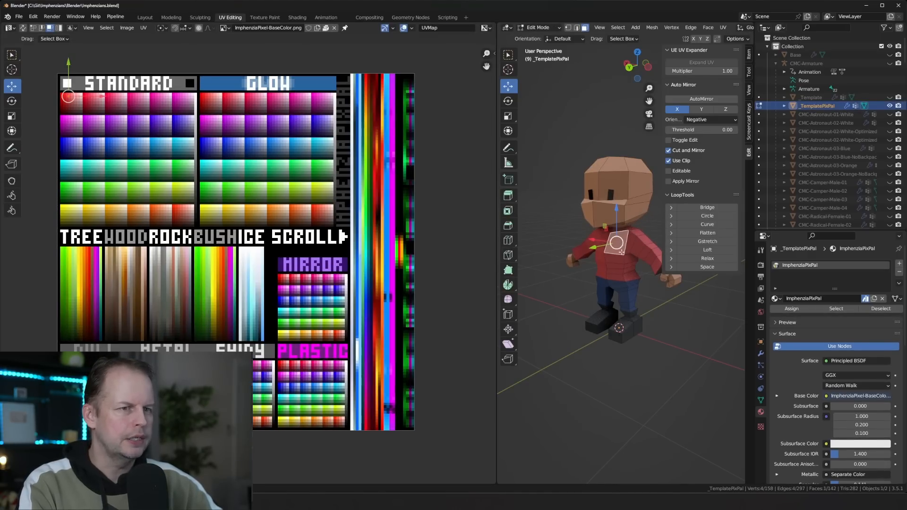
{"action": "left_click", "coordinate": [630, 247]}
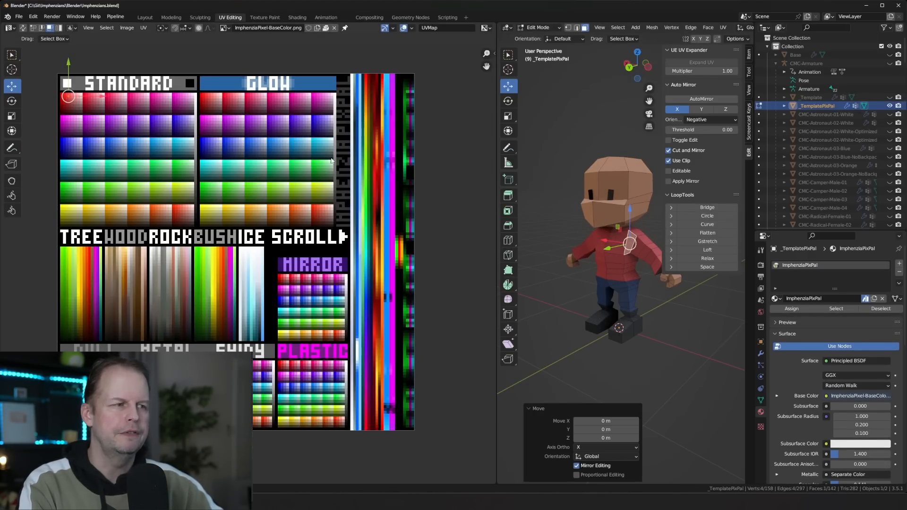
Select an eye face and place its UVs on the black swatch of the Standard palette.
{"action": "left_click", "coordinate": [605, 196]}
{"action": "key", "text": "g"}
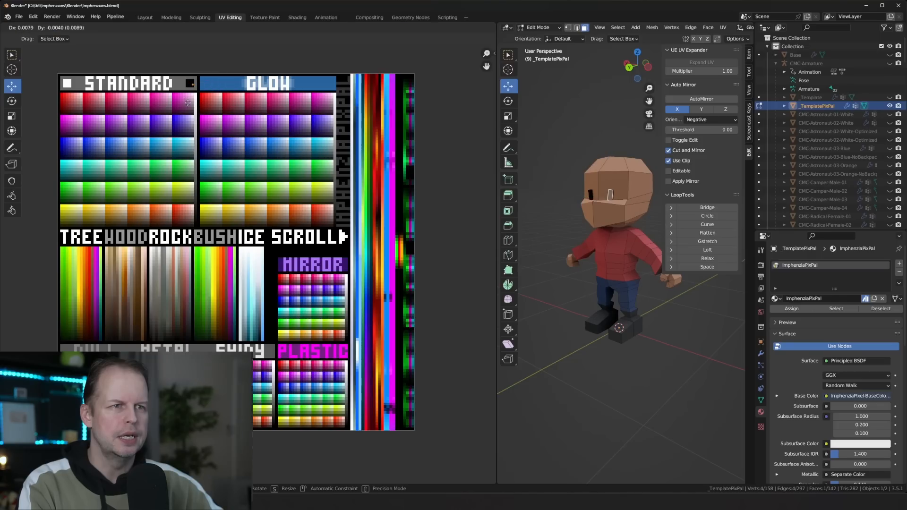
{"action": "left_click", "coordinate": [187, 102]}
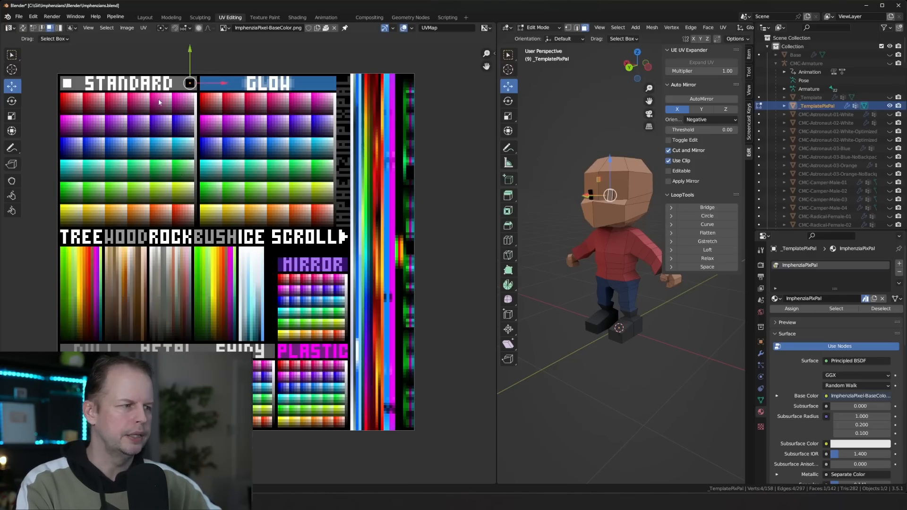
Select a trouser face and examine the Standard palette section its UVs use.
{"action": "left_click", "coordinate": [631, 304]}
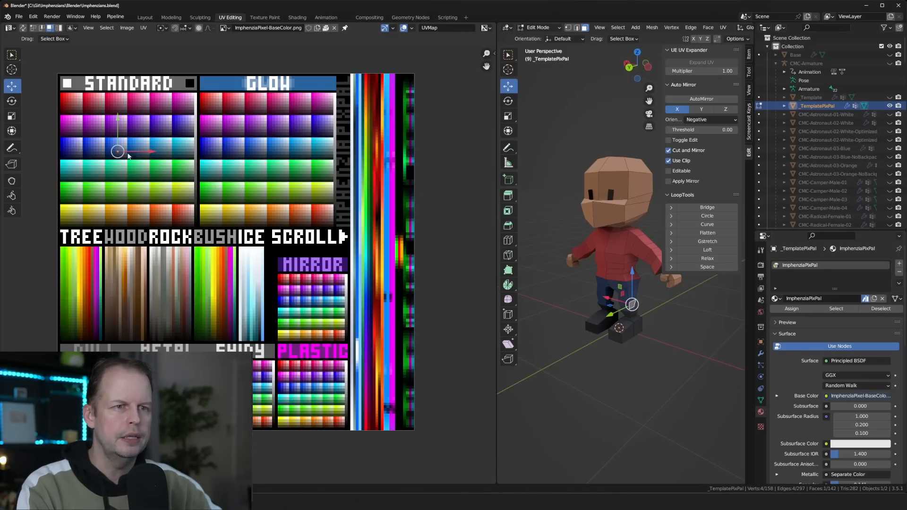
{"action": "scroll", "coordinate": [88, 118], "scroll_direction": "up", "scroll_amount": 1}
{"action": "middle_click_drag", "start_coordinate": [98, 120], "coordinate": [217, 174]}
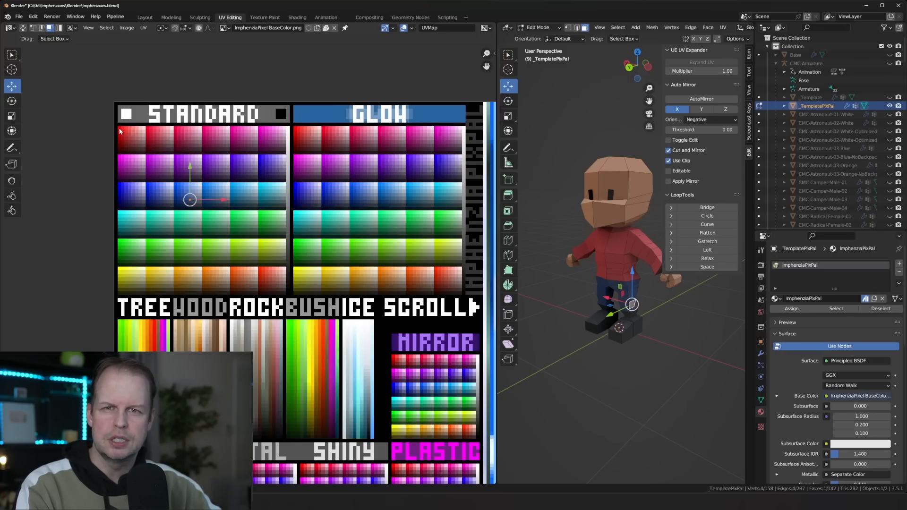
{"action": "scroll", "coordinate": [123, 135], "scroll_direction": "up", "scroll_amount": 2}
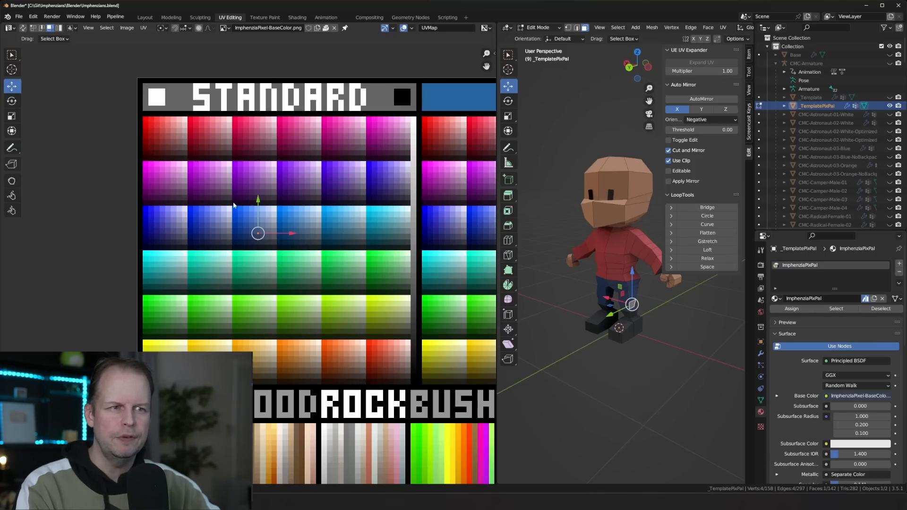
Recolour the whole shirt by moving its linked UVs to a near-black swatch in the Standard palette's first red block.
{"action": "left_click", "coordinate": [627, 260]}
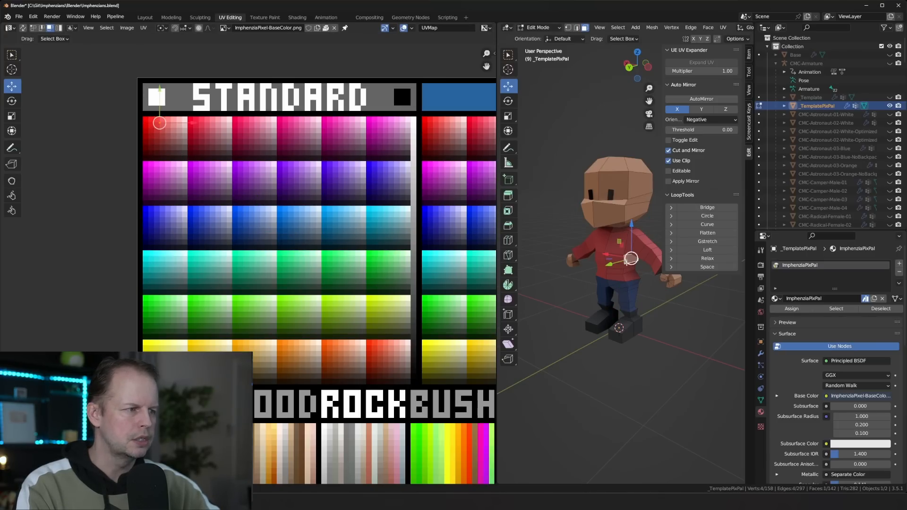
{"action": "key", "text": "ctrl+l"}
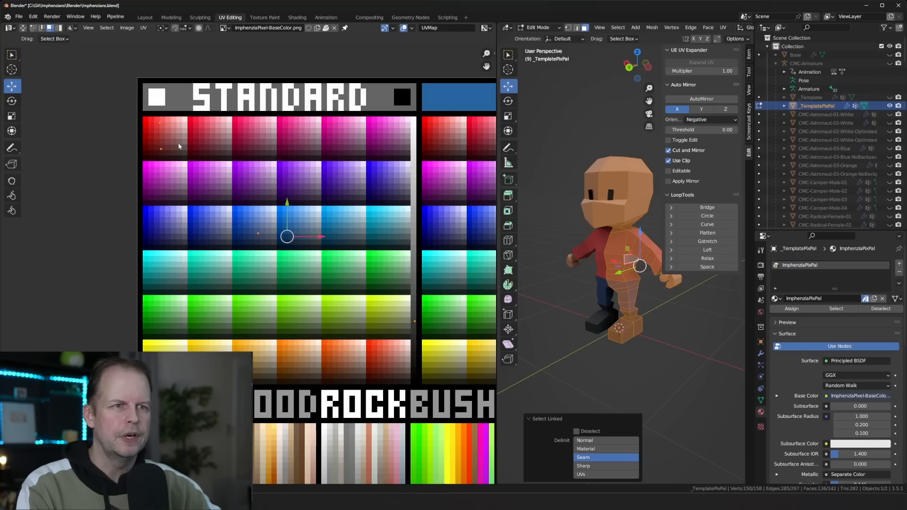
{"action": "key", "text": "alt+a"}
{"action": "key", "text": "l"}
{"action": "key", "text": "g"}
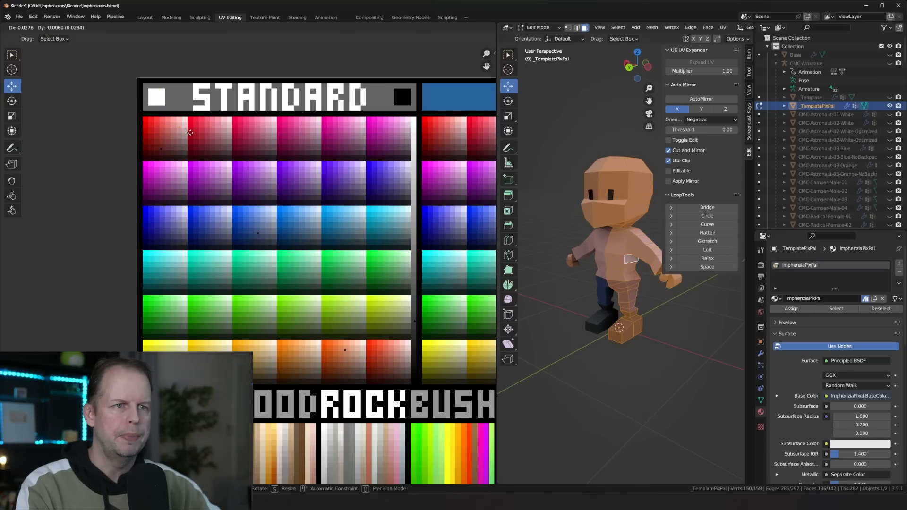
{"action": "left_click", "coordinate": [190, 158]}
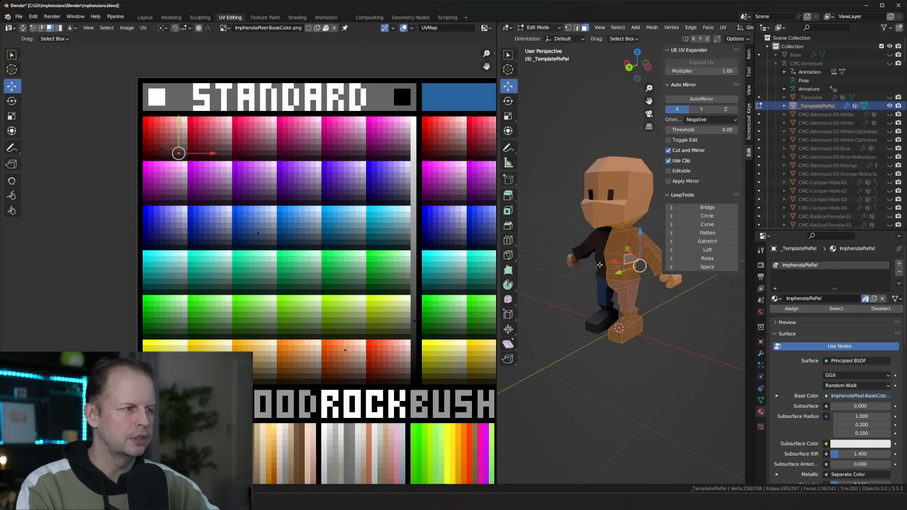
Try purple swatches of the Standard palette on the shirt by moving its UVs.
{"action": "scroll", "coordinate": [592, 243], "scroll_direction": "up", "scroll_amount": 4}
{"action": "middle_click_drag", "start_coordinate": [592, 243], "coordinate": [612, 242]}
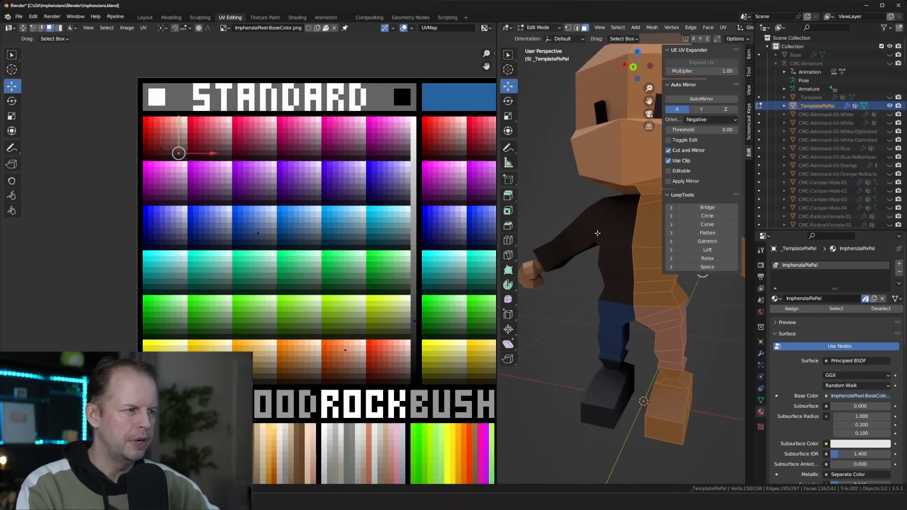
{"action": "key", "text": "g"}
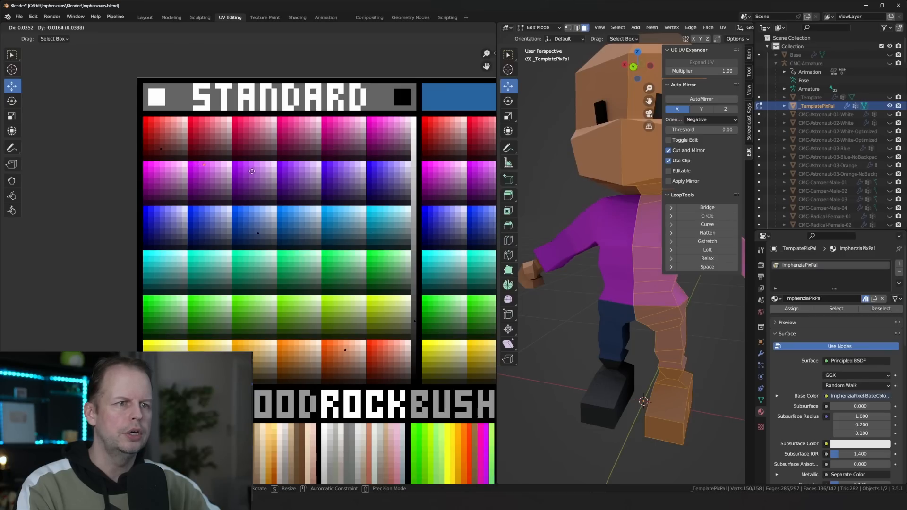
{"action": "right_click", "coordinate": [267, 194]}
Enlarge the 3D view and try a glowing pink swatch from the Glow palette on the shirt.
{"action": "scroll", "coordinate": [260, 184], "scroll_direction": "down", "scroll_amount": 3}
{"action": "middle_click_drag", "start_coordinate": [255, 161], "coordinate": [197, 199]}
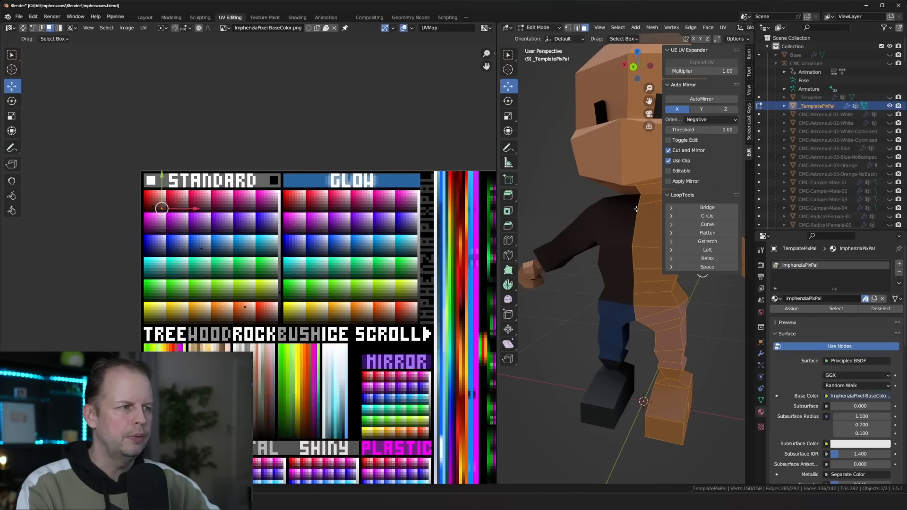
{"action": "left_click_drag", "start_coordinate": [495, 183], "coordinate": [415, 184]}
{"action": "key", "text": "g"}
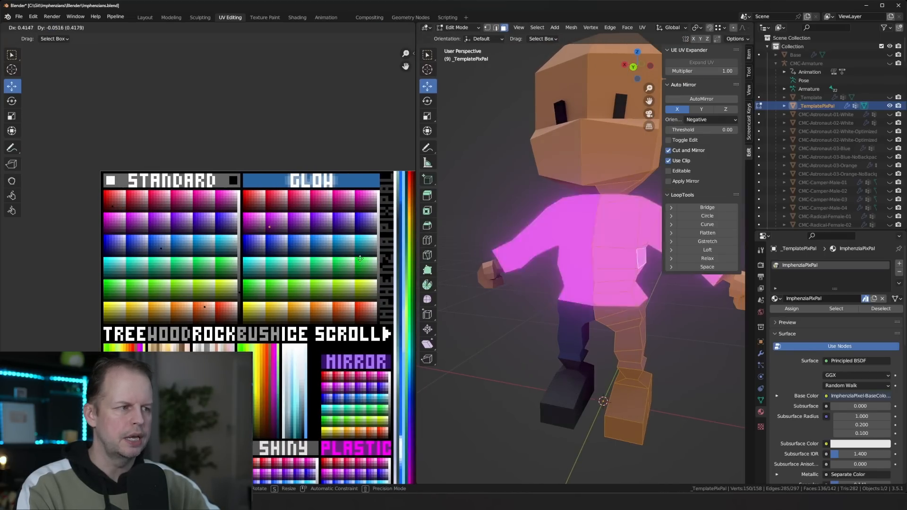
{"action": "right_click", "coordinate": [335, 245]}
Duplicate a face of the character's hand and raise the copy about 0.075 m along Z.
{"action": "scroll", "coordinate": [613, 232], "scroll_direction": "down", "scroll_amount": 2}
{"action": "middle_click_drag", "start_coordinate": [614, 231], "coordinate": [603, 232]}
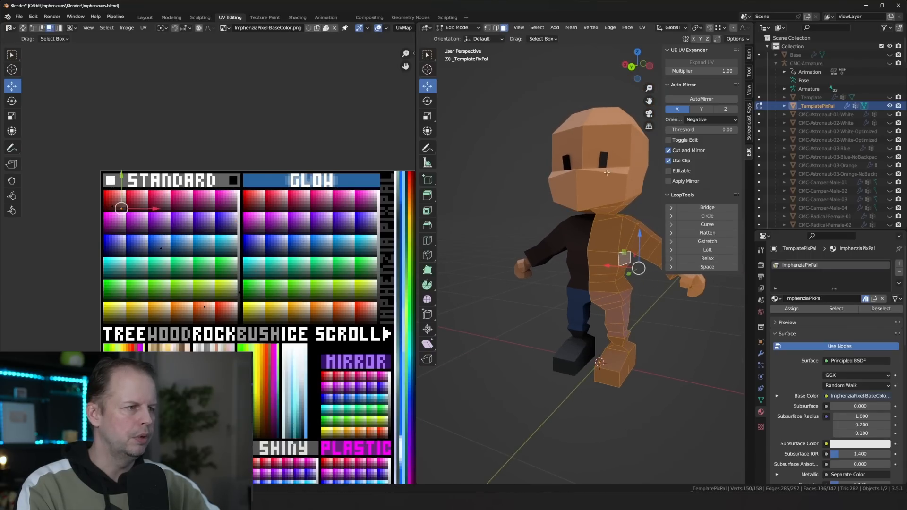
{"action": "middle_click_drag", "start_coordinate": [625, 270], "coordinate": [615, 268]}
{"action": "scroll", "coordinate": [624, 279], "scroll_direction": "up", "scroll_amount": 2}
{"action": "middle_click_drag", "start_coordinate": [643, 299], "coordinate": [603, 248]}
{"action": "scroll", "coordinate": [632, 297], "scroll_direction": "down", "scroll_amount": 2}
{"action": "left_click", "coordinate": [608, 260]}
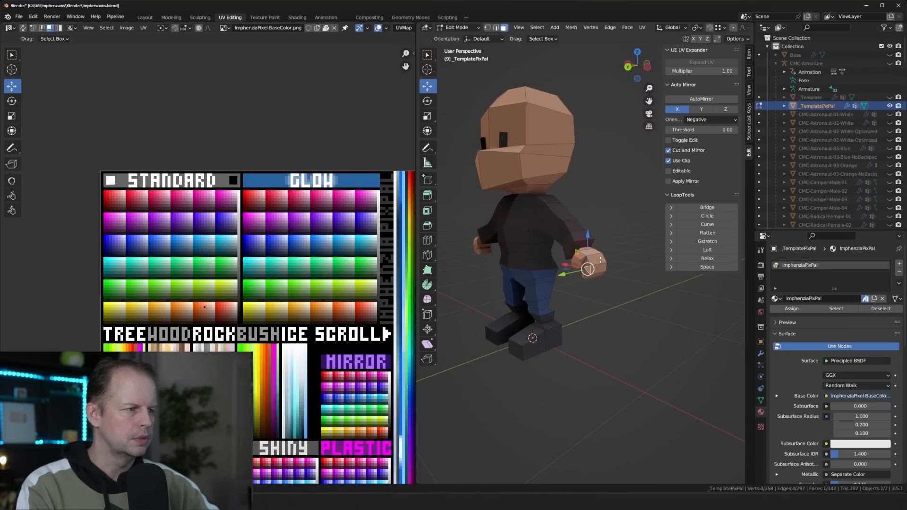
{"action": "key", "text": "shift+d"}
{"action": "right_click", "coordinate": [602, 244]}
{"action": "left_click_drag", "start_coordinate": [596, 227], "coordinate": [596, 211]}
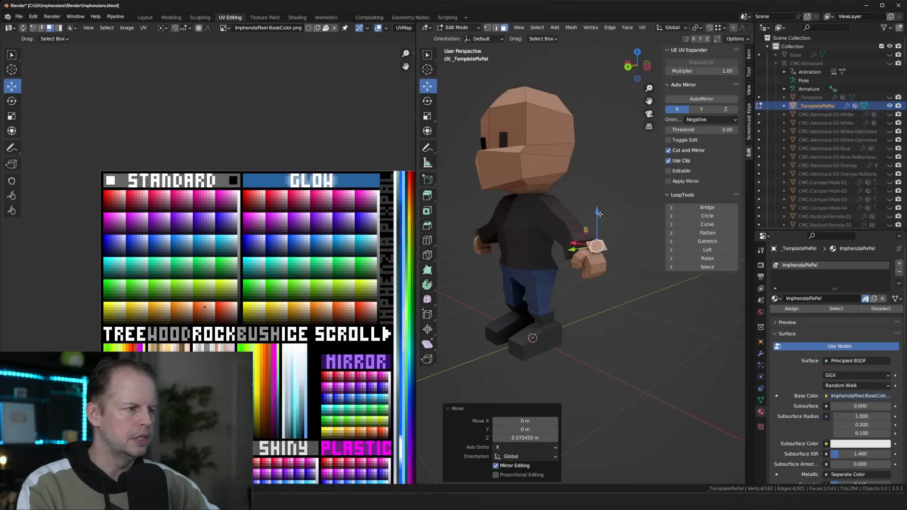
Extrude the duplicated face into a slim block above the hand.
{"action": "key", "text": "e"}
{"action": "left_click", "coordinate": [610, 196]}
{"action": "middle_click_drag", "start_coordinate": [602, 198], "coordinate": [536, 210]}
{"action": "scroll", "coordinate": [536, 211], "scroll_direction": "up", "scroll_amount": 2}
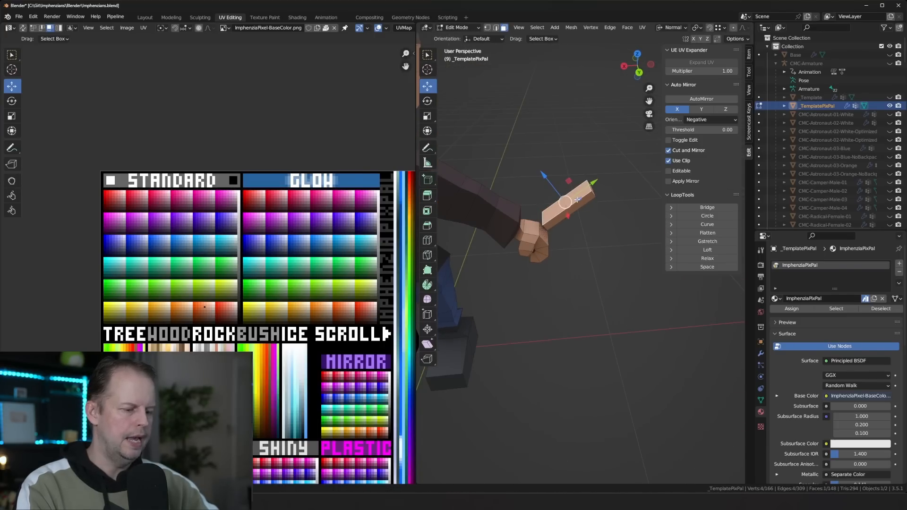
Recolour the entire block dark grey by moving its UVs onto the grey gradient strip beside the Standard palette.
{"action": "key", "text": "l"}
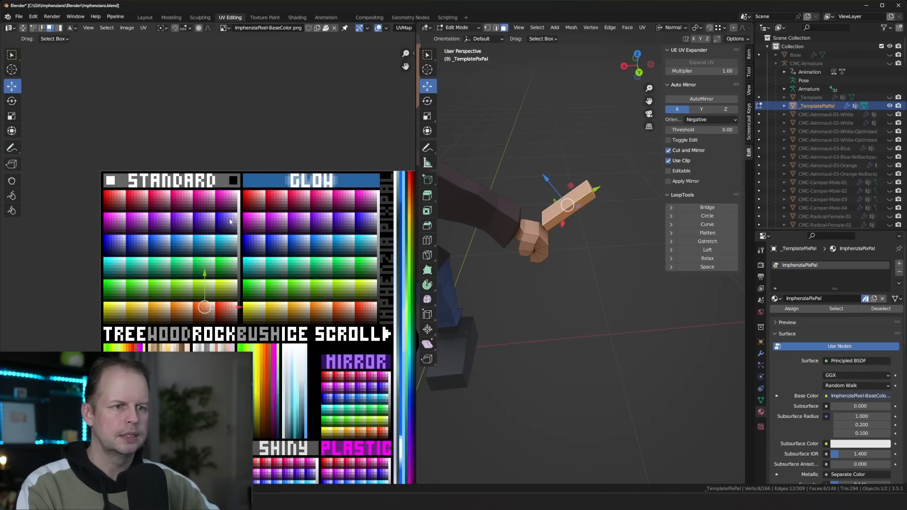
{"action": "key", "text": "g"}
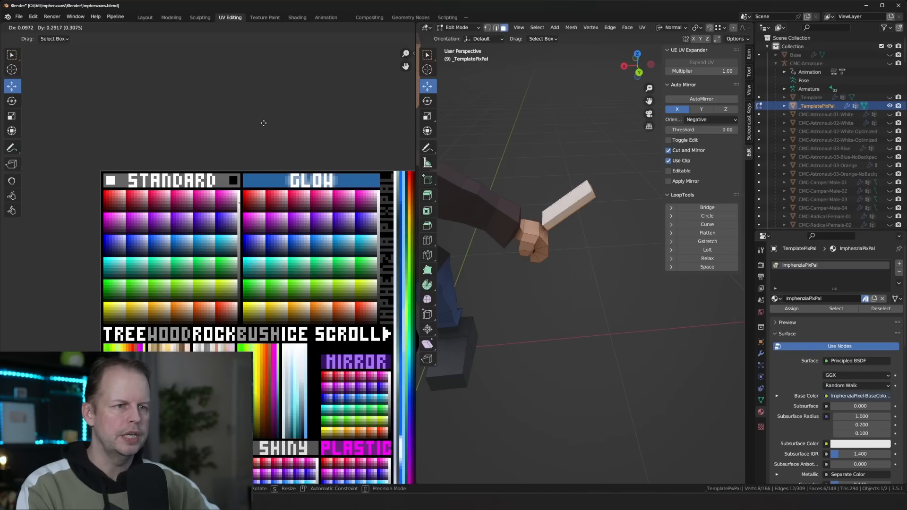
{"action": "left_click", "coordinate": [264, 207]}
Inset the block's large face about 0.019 m and extrude it about 0.006 m inward as a recessed screen.
{"action": "middle_click_drag", "start_coordinate": [520, 185], "coordinate": [566, 210]}
{"action": "left_click", "coordinate": [568, 208]}
{"action": "key", "text": "i"}
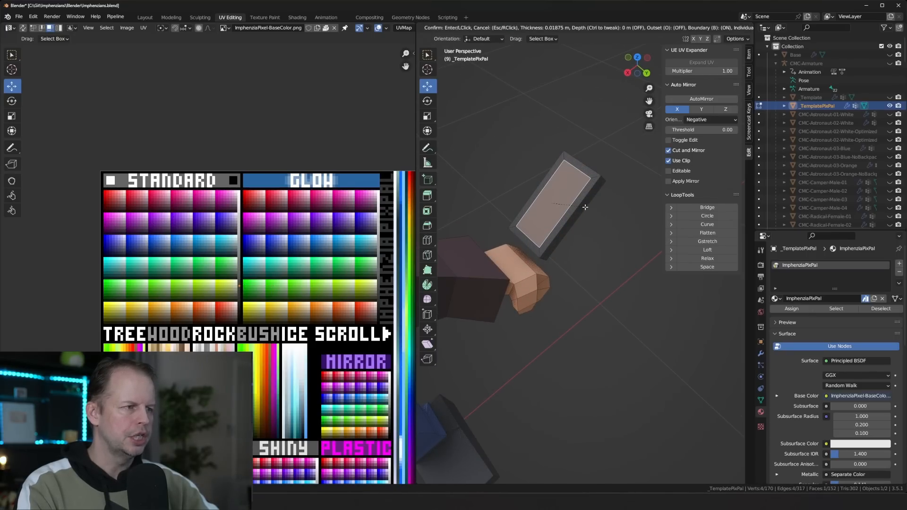
{"action": "left_click", "coordinate": [585, 207]}
{"action": "key", "text": "e"}
{"action": "left_click", "coordinate": [586, 205]}
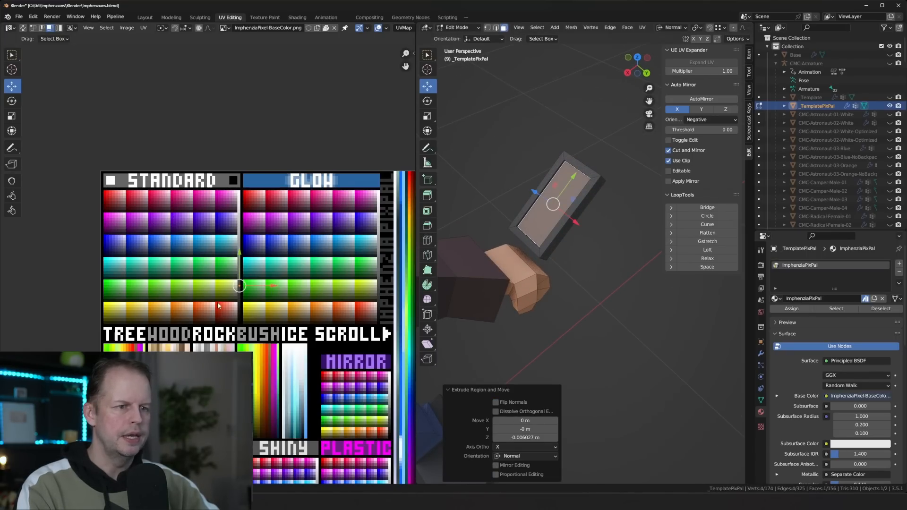
Make the recessed screen glow by moving its UVs to a light cyan swatch in the Glow palette.
{"action": "key", "text": "g"}
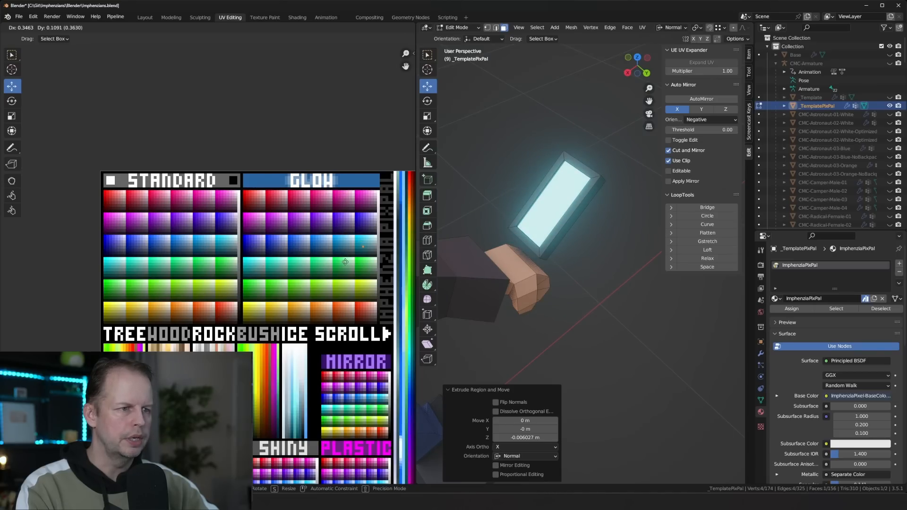
{"action": "left_click", "coordinate": [348, 263]}
{"action": "scroll", "coordinate": [636, 279], "scroll_direction": "down", "scroll_amount": 3}
{"action": "key", "text": "Tab"}
{"action": "middle_click_drag", "start_coordinate": [636, 279], "coordinate": [544, 235]}
{"action": "scroll", "coordinate": [544, 234], "scroll_direction": "down", "scroll_amount": 5}
Shift the whole device's UVs to try a neighbouring cyan swatch in the Glow palette.
{"action": "key", "text": "Tab"}
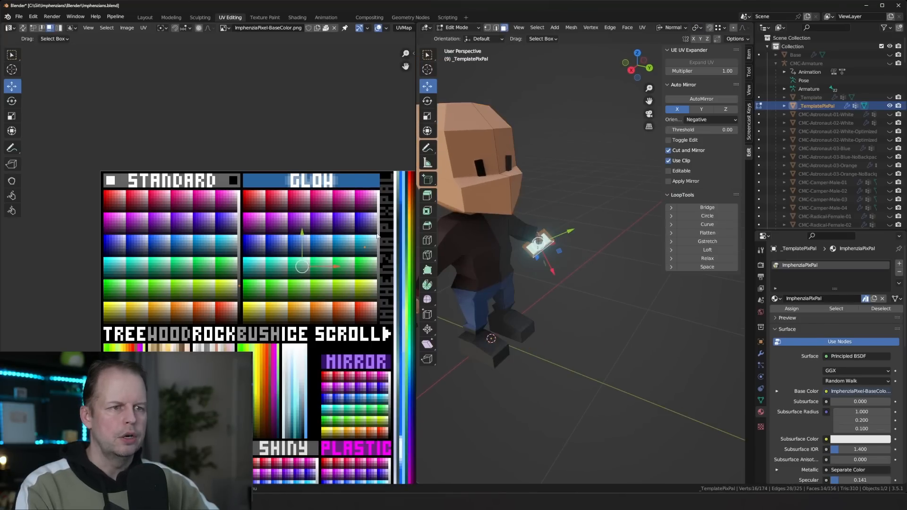
{"action": "key", "text": "g"}
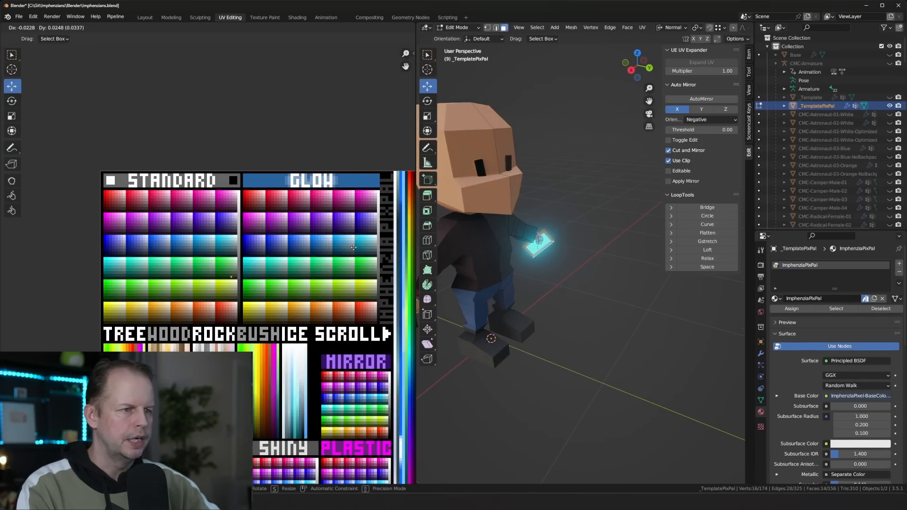
{"action": "left_click", "coordinate": [359, 247]}
{"action": "key", "text": "Tab"}
{"action": "scroll", "coordinate": [585, 276], "scroll_direction": "down", "scroll_amount": 2}
{"action": "mouse_move", "coordinate": [584, 274]}
{"action": "middle_mouse_down"}
{"action": "mouse_move", "coordinate": [593, 283]}
{"action": "mouse_move", "coordinate": [581, 273]}
{"action": "middle_mouse_up"}
{"action": "key", "text": "Tab"}
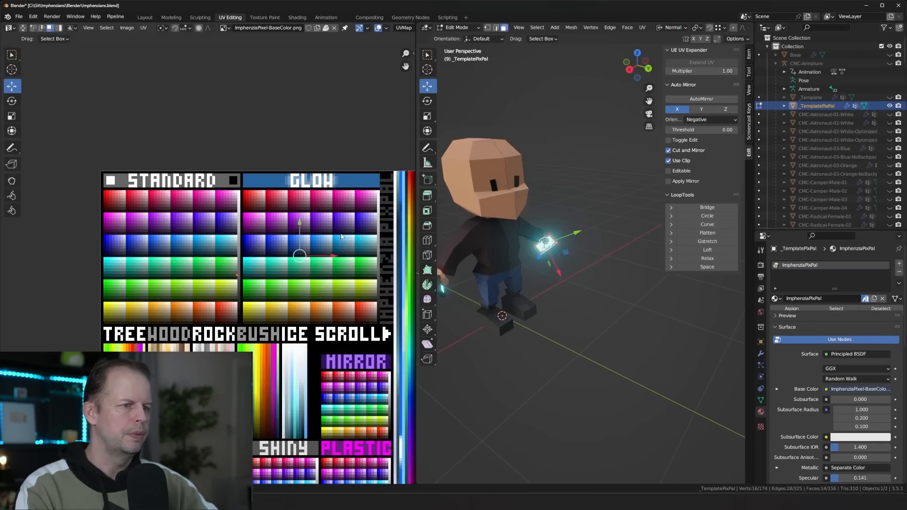
Give the device's screen a warm glow by moving its UVs to a pale orange swatch in the Glow palette.
{"action": "key", "text": "g"}
{"action": "left_click", "coordinate": [349, 248]}
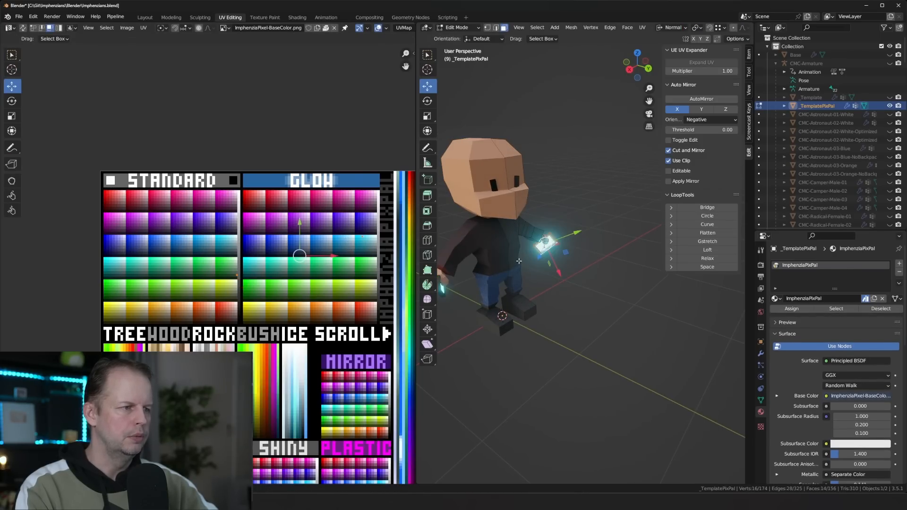
{"action": "scroll", "coordinate": [540, 245], "scroll_direction": "up", "scroll_amount": 3}
{"action": "middle_click_drag", "start_coordinate": [540, 245], "coordinate": [496, 219]}
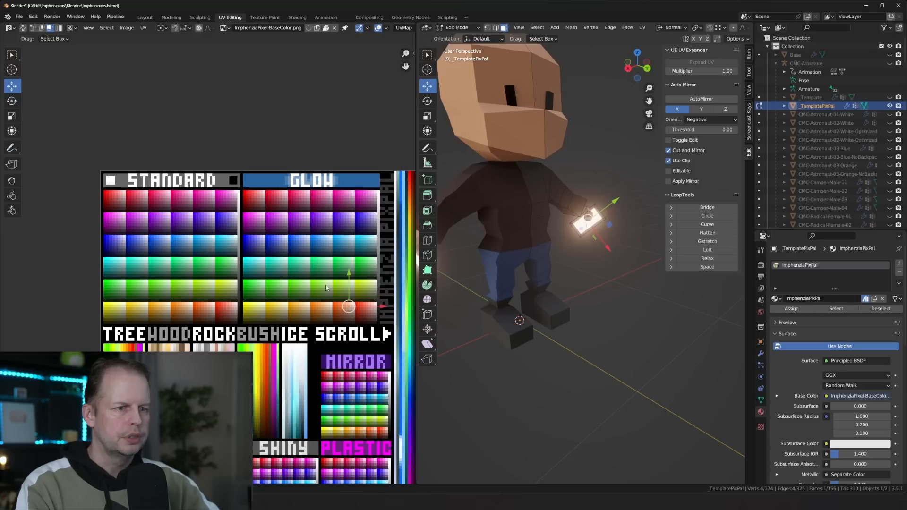
Examine the Tree, Wood, Rock, Bush and Ice gradient strips and the character from the back.
{"action": "scroll", "coordinate": [204, 297], "scroll_direction": "down", "scroll_amount": 2}
{"action": "middle_click_drag", "start_coordinate": [203, 298], "coordinate": [213, 250]}
{"action": "scroll", "coordinate": [183, 272], "scroll_direction": "up", "scroll_amount": 2}
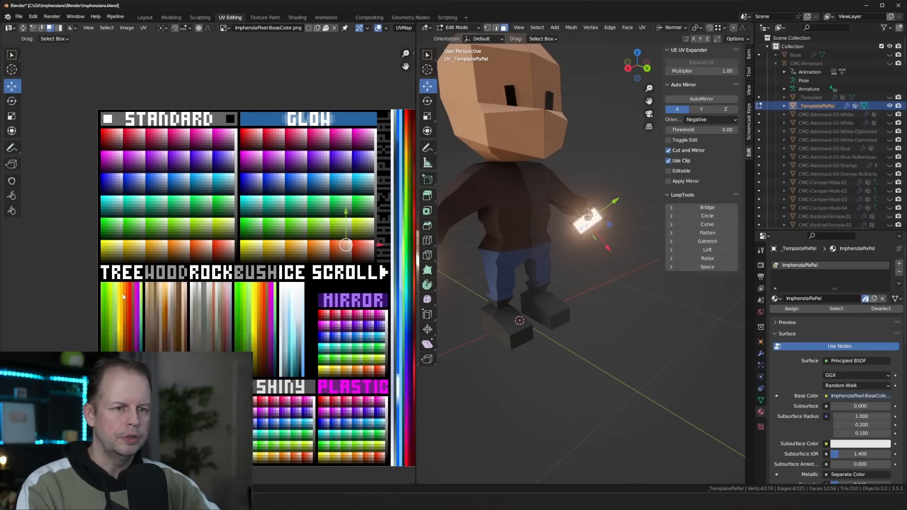
{"action": "scroll", "coordinate": [594, 258], "scroll_direction": "down", "scroll_amount": 5}
{"action": "middle_click_drag", "start_coordinate": [594, 258], "coordinate": [551, 253]}
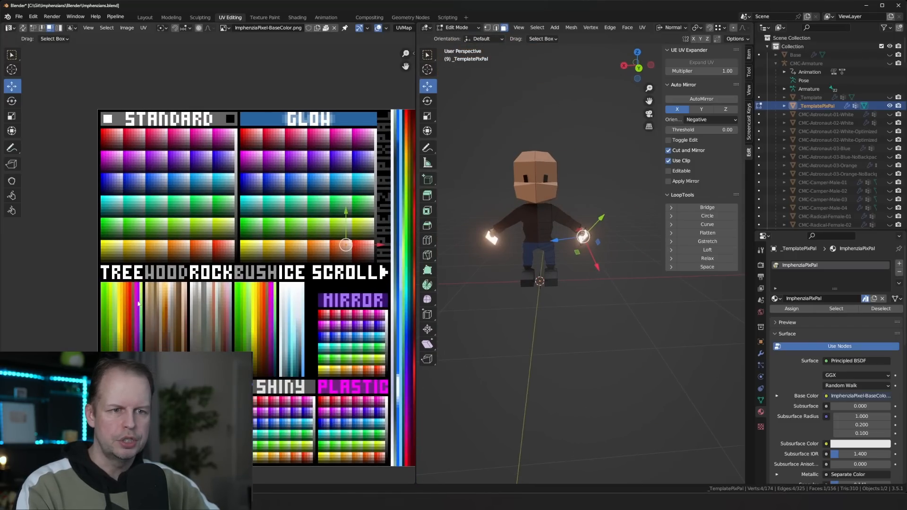
{"action": "scroll", "coordinate": [138, 304], "scroll_direction": "up", "scroll_amount": 2}
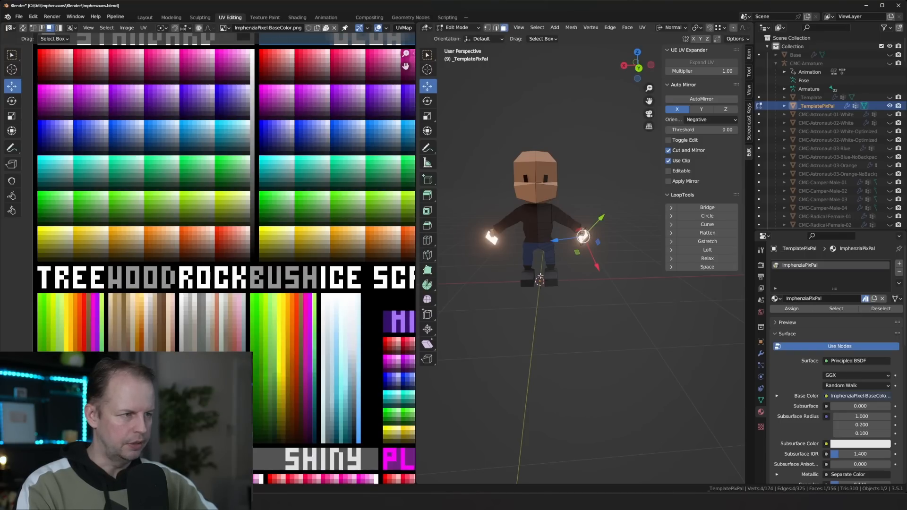
{"action": "middle_click_drag", "start_coordinate": [540, 278], "coordinate": [529, 275]}
Select the shirt's linked faces and unwrap them with Project from View in the back orthographic view.
{"action": "key", "text": "a"}
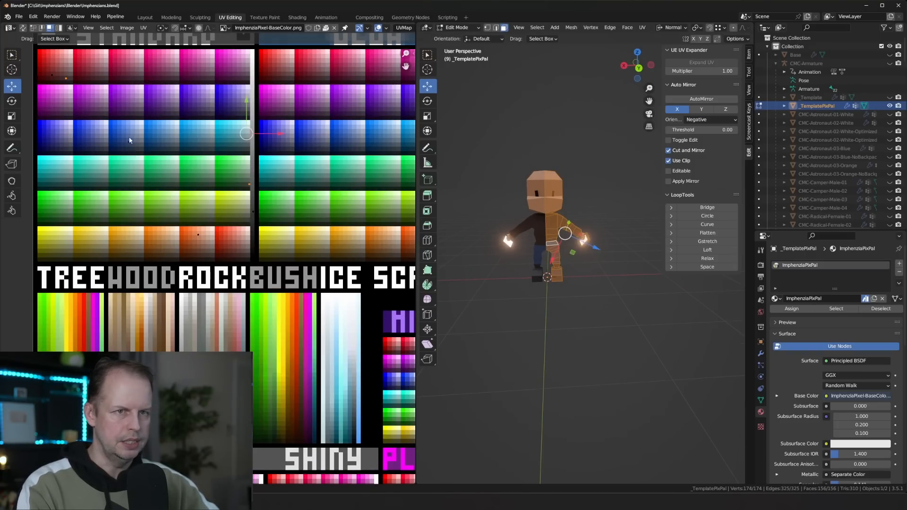
{"action": "scroll", "coordinate": [130, 141], "scroll_direction": "down", "scroll_amount": 1}
{"action": "scroll", "coordinate": [553, 213], "scroll_direction": "up", "scroll_amount": 2}
{"action": "left_click", "coordinate": [536, 203]}
{"action": "key", "text": "l"}
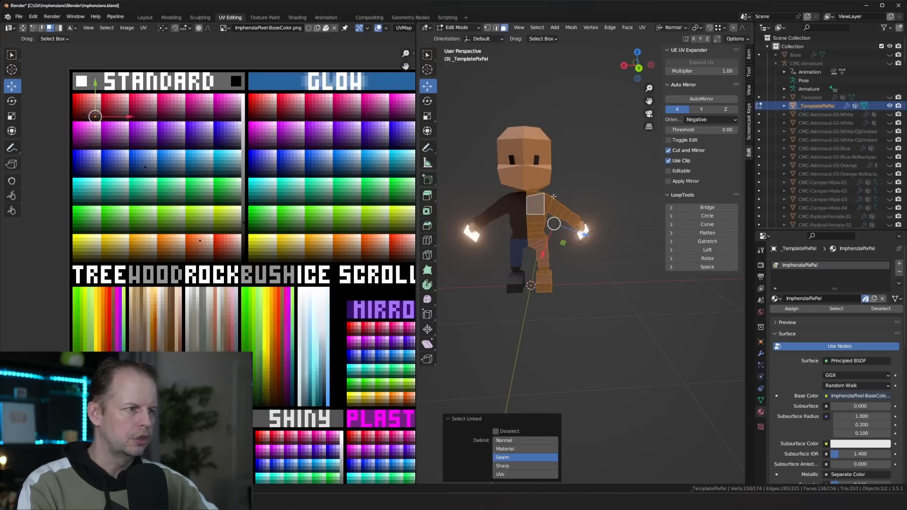
{"action": "key", "text": "ctrl+KP_1"}
{"action": "left_click", "coordinate": [643, 28]}
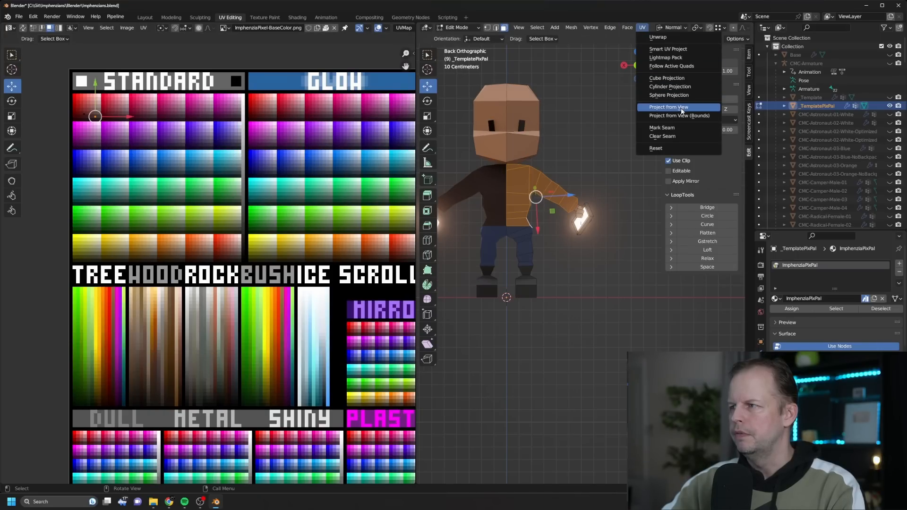
{"action": "left_click", "coordinate": [668, 107]}
Shrink the shirt's projected UVs and squash them along X into a thin vertical strip.
{"action": "key", "text": "g"}
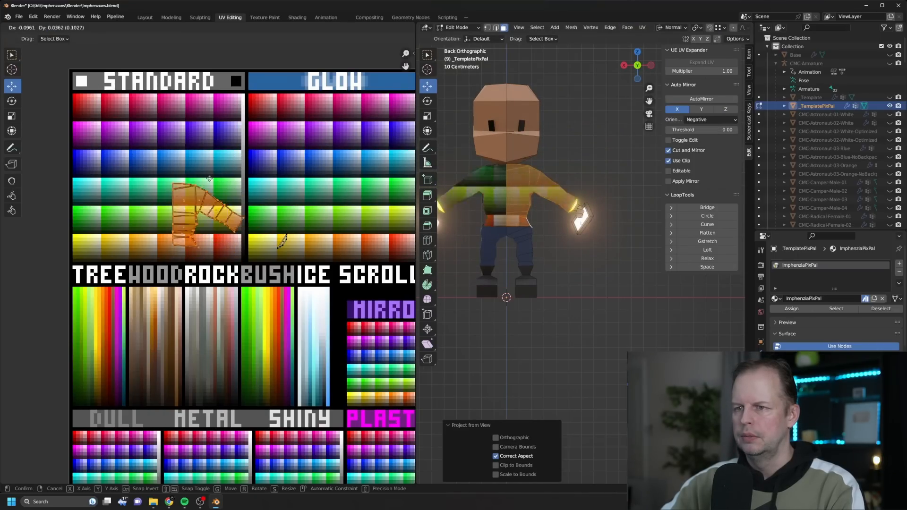
{"action": "right_click", "coordinate": [160, 195]}
{"action": "key", "text": "s"}
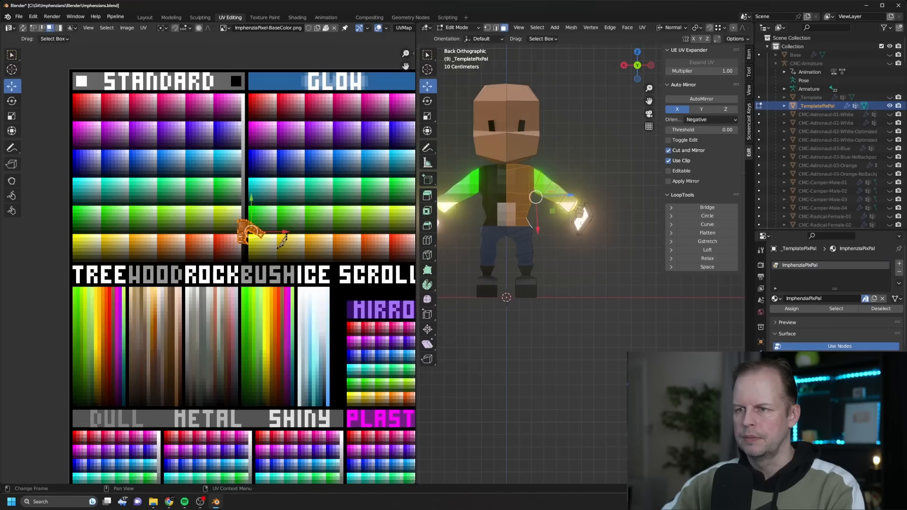
{"action": "key", "text": "x"}
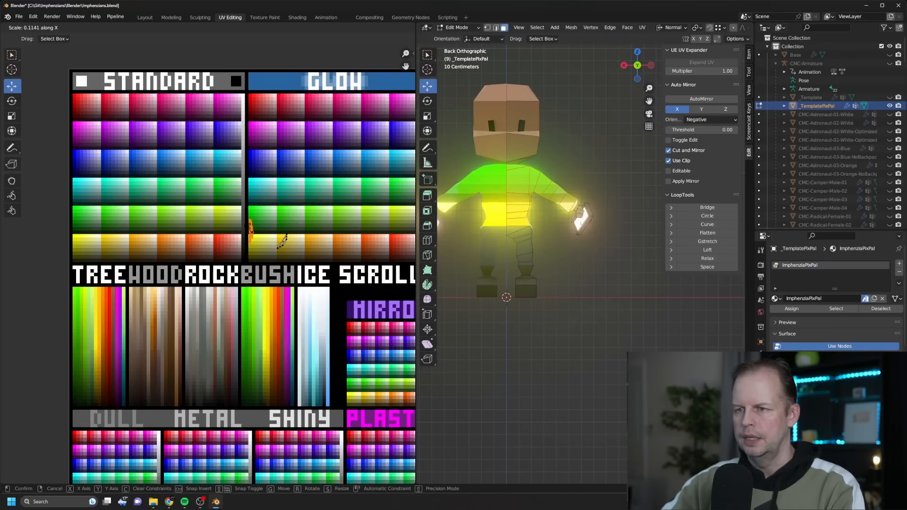
{"action": "left_click", "coordinate": [282, 240]}
Place the shirt's UV strip on the first green column of the Tree gradient and stretch it along Y by about 1.8.
{"action": "key", "text": "g"}
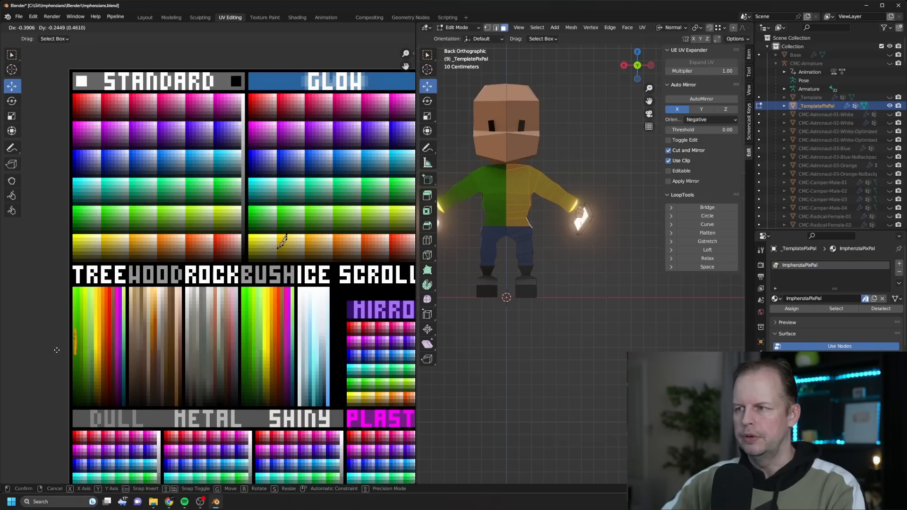
{"action": "left_click", "coordinate": [57, 350]}
{"action": "key", "text": "s"}
{"action": "key", "text": "y"}
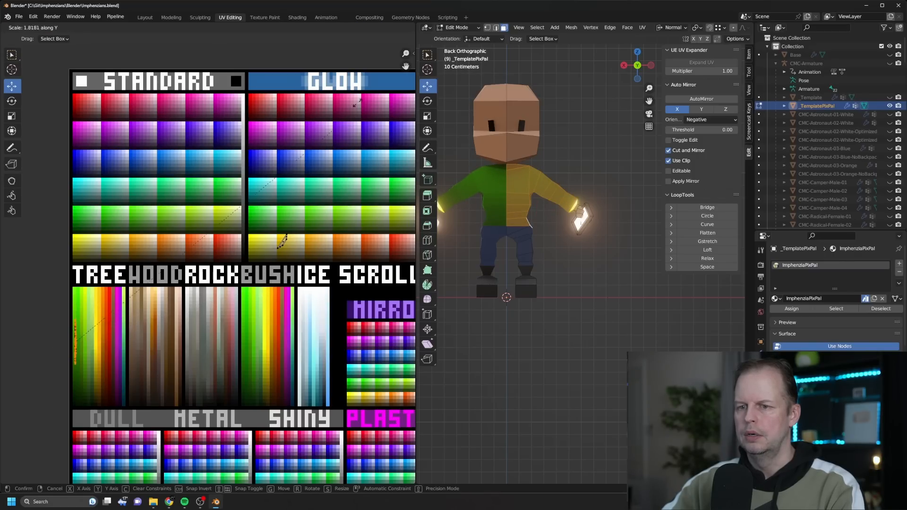
{"action": "left_click", "coordinate": [379, 420]}
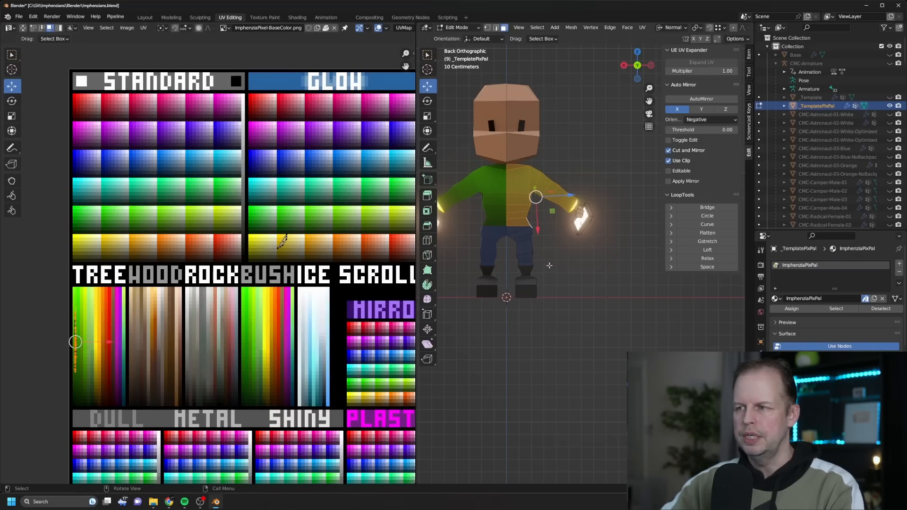
{"action": "scroll", "coordinate": [549, 265], "scroll_direction": "down", "scroll_amount": 1}
{"action": "middle_click_drag", "start_coordinate": [552, 275], "coordinate": [579, 286], "text": "shift"}
{"action": "key", "text": "g"}
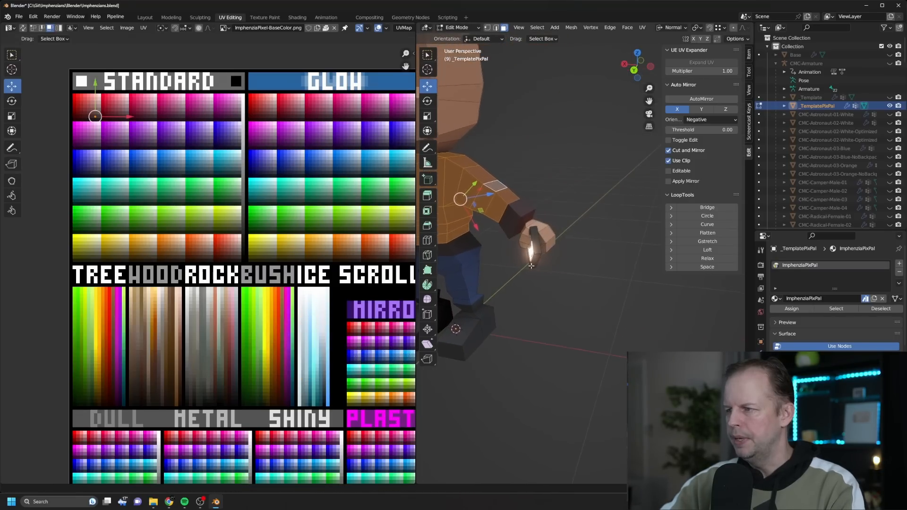
Select the linked faces of the device casing and move their UVs to the grey strip beside the Shiny palette.
{"action": "scroll", "coordinate": [525, 254], "scroll_direction": "up", "scroll_amount": 5}
{"action": "middle_click_drag", "start_coordinate": [524, 254], "coordinate": [532, 230]}
{"action": "key", "text": "Tab"}
{"action": "key", "text": "Tab"}
{"action": "left_click", "coordinate": [523, 231]}
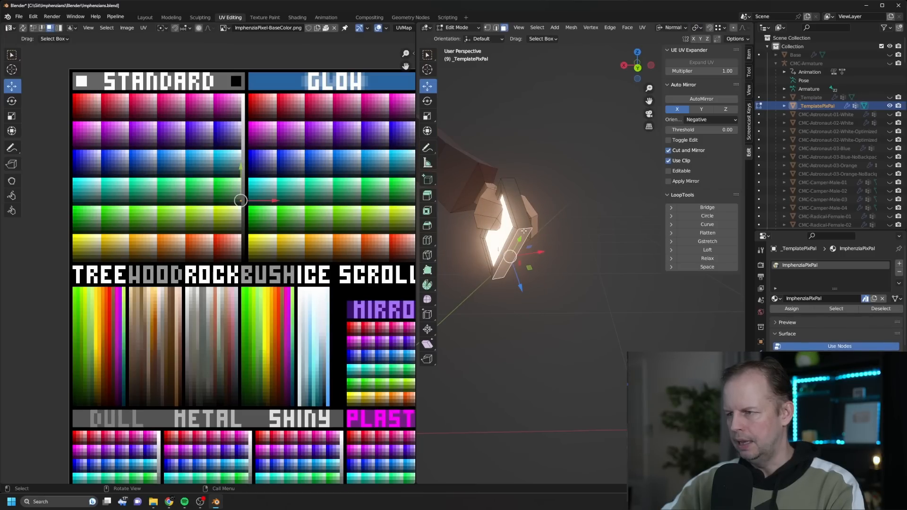
{"action": "key", "text": "l"}
{"action": "key", "text": "g"}
{"action": "left_click", "coordinate": [264, 230]}
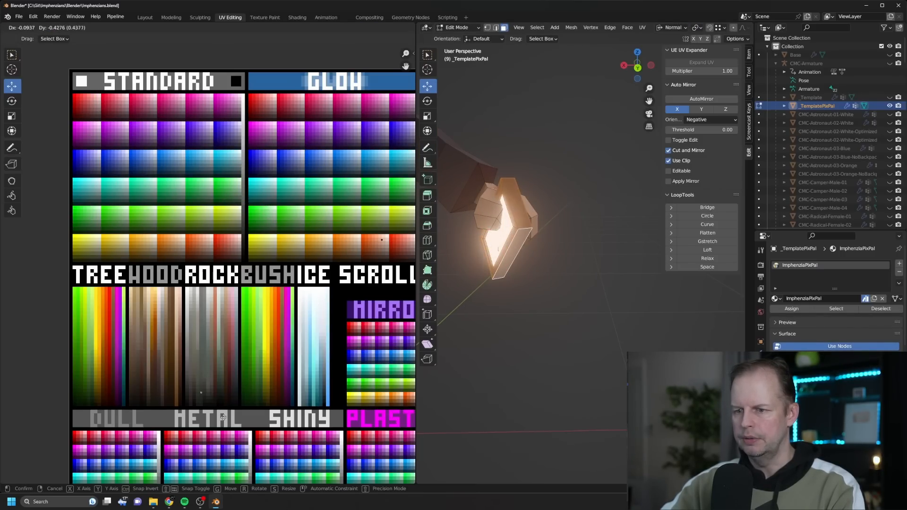
{"action": "left_click", "coordinate": [250, 470]}
{"action": "middle_click_drag", "start_coordinate": [310, 392], "coordinate": [300, 306], "text": "shift"}
{"action": "key", "text": "g"}
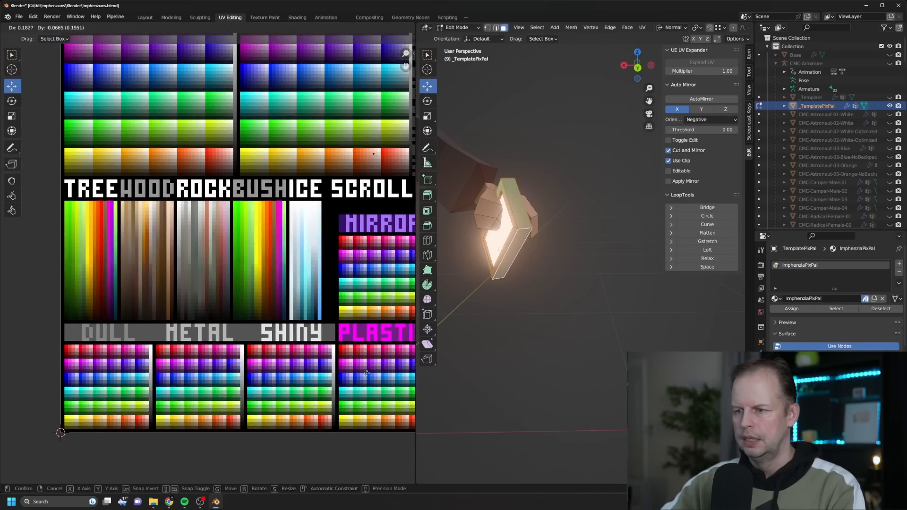
{"action": "left_click", "coordinate": [397, 373]}
Examine the device casing's reflective surface from several angles in Object Mode and Edit Mode.
{"action": "key", "text": "Tab"}
{"action": "scroll", "coordinate": [545, 286], "scroll_direction": "down", "scroll_amount": 5}
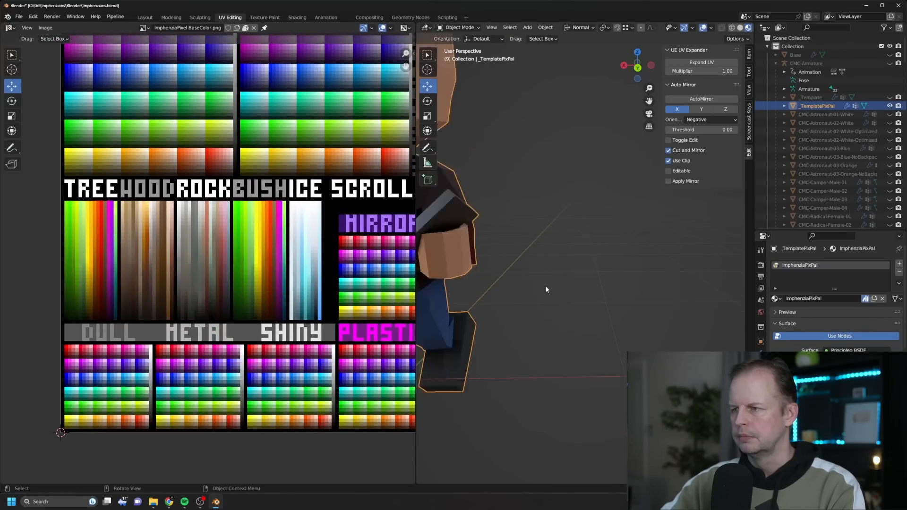
{"action": "middle_click_drag", "start_coordinate": [573, 275], "coordinate": [609, 251]}
{"action": "scroll", "coordinate": [614, 281], "scroll_direction": "up", "scroll_amount": 4}
{"action": "key", "text": "Tab"}
{"action": "key", "text": "Tab"}
{"action": "key", "text": "3"}
{"action": "key", "text": "1"}
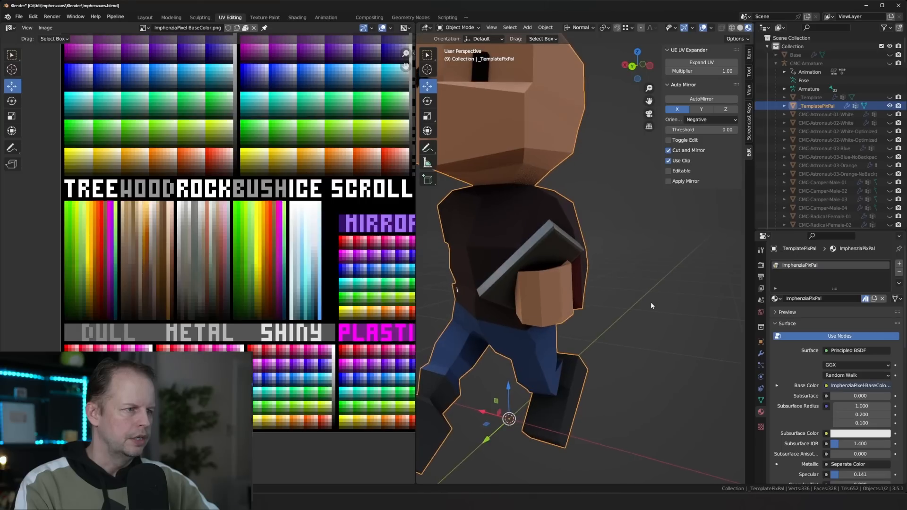
{"action": "middle_click_drag", "start_coordinate": [650, 302], "coordinate": [661, 287]}
{"action": "key", "text": "Tab"}
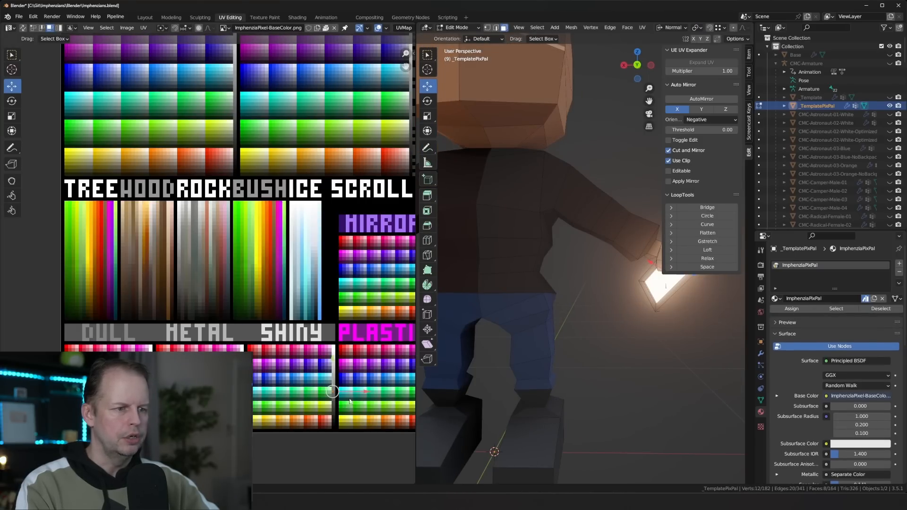
Move the device casing's UVs to the grey strip beside the Dull palette.
{"action": "key", "text": "g"}
{"action": "right_click", "coordinate": [373, 379]}
{"action": "middle_click_drag", "start_coordinate": [593, 326], "coordinate": [523, 324]}
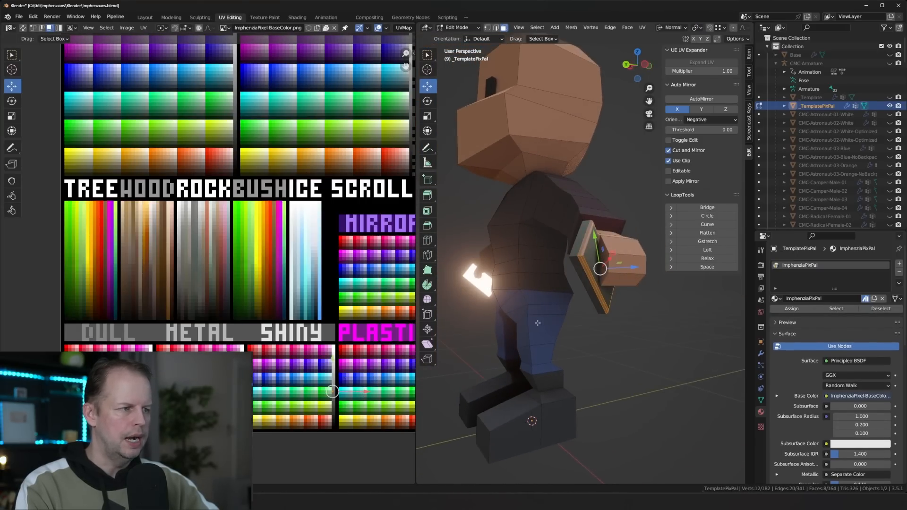
{"action": "key", "text": "g"}
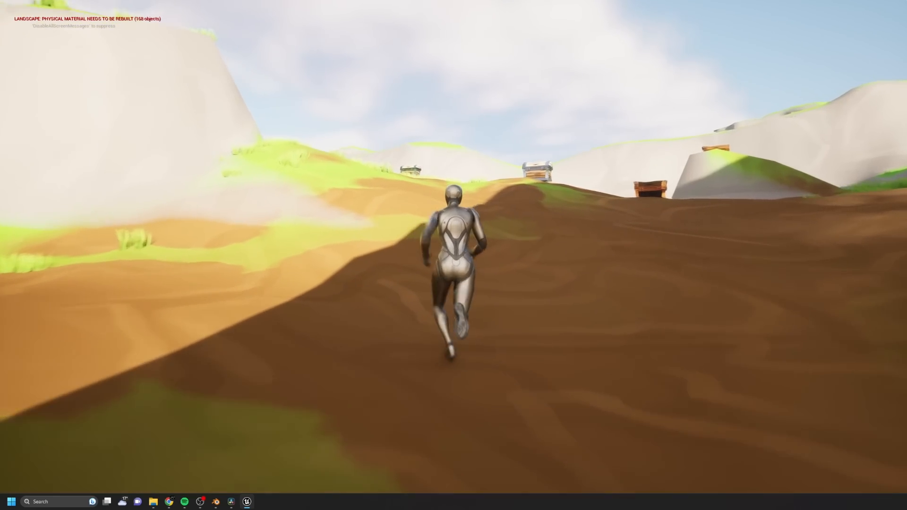
{"action": "key", "text": "w"}
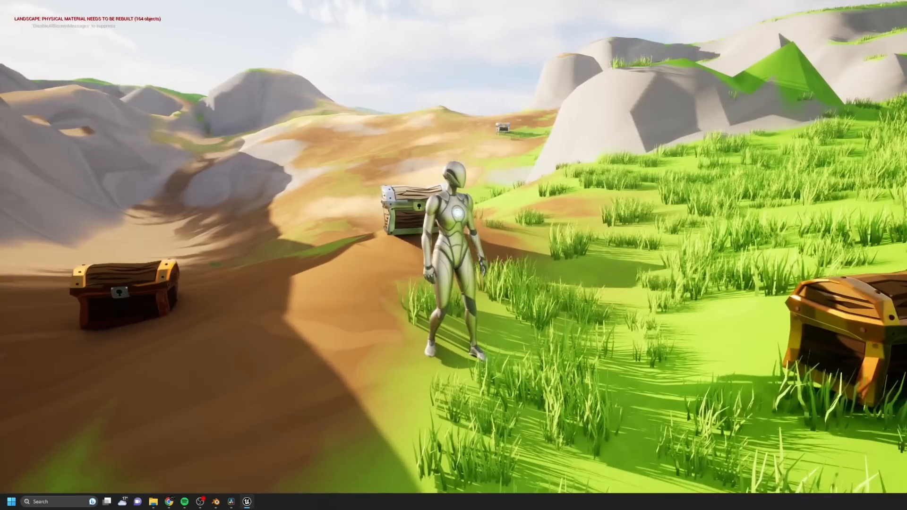
{"action": "key", "text": "w"}
{"action": "key", "text": "a"}
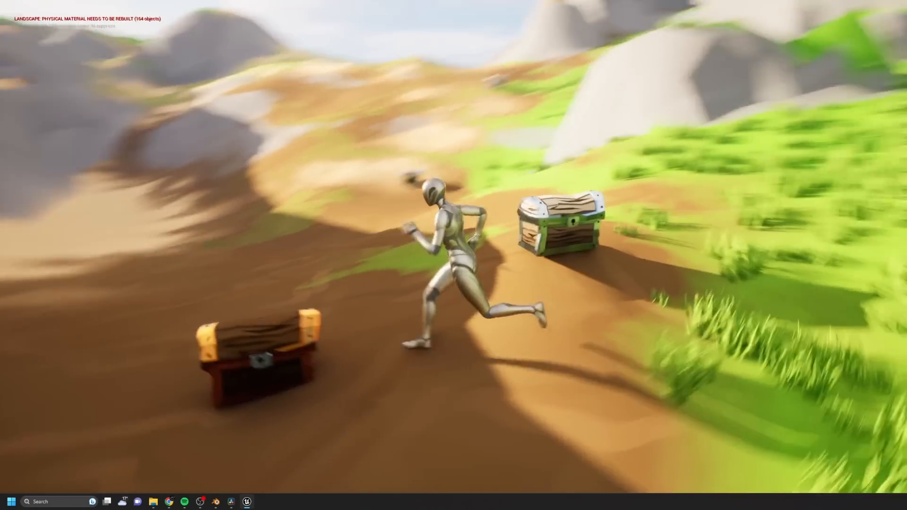
{"action": "key", "text": "w"}
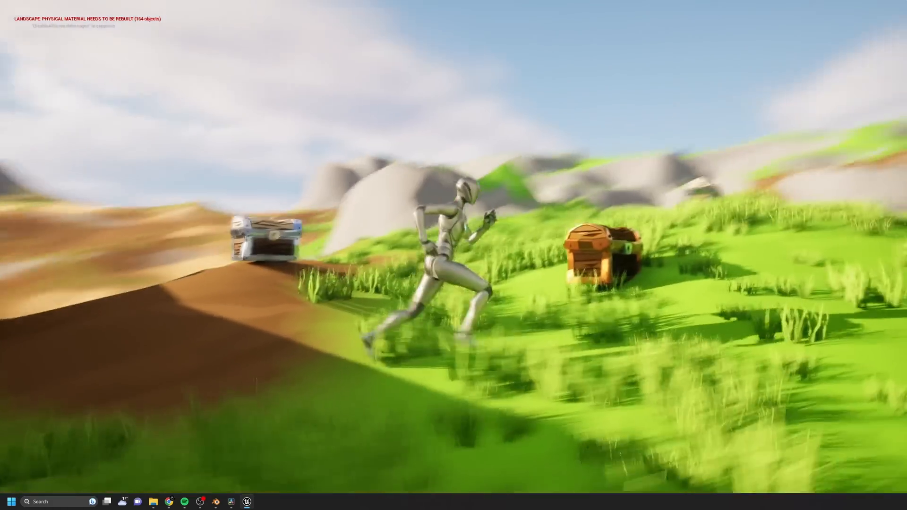
{"action": "key", "text": "a"}
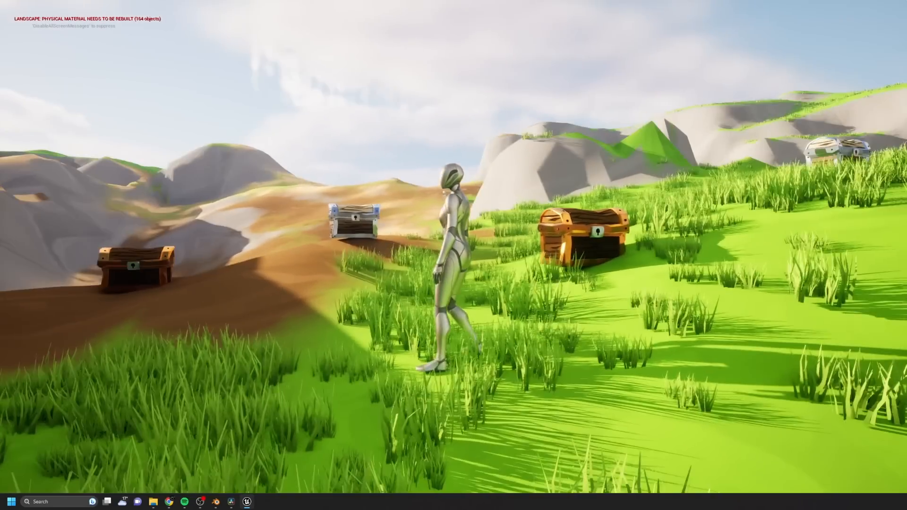
{"action": "key", "text": "w"}
{"action": "key", "text": "a"}
{"action": "key", "text": "w"}
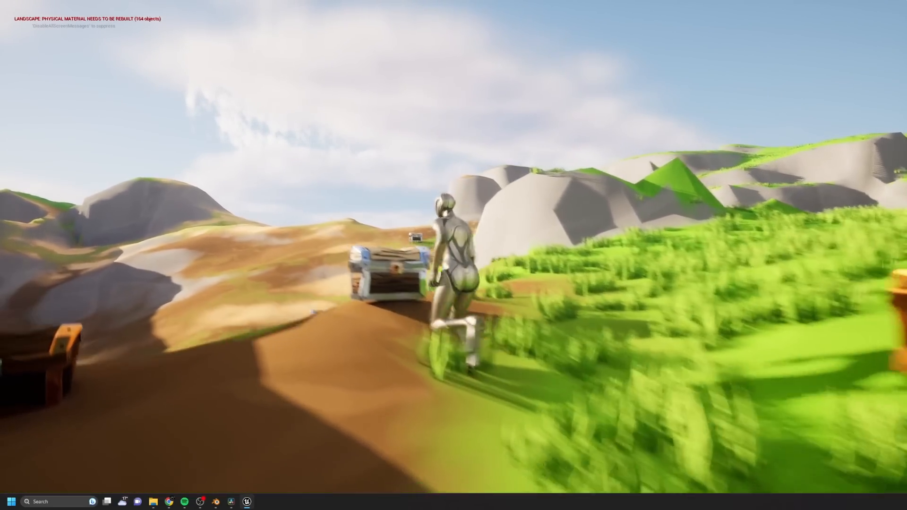
{"action": "key", "text": "s"}
{"action": "key", "text": "d"}
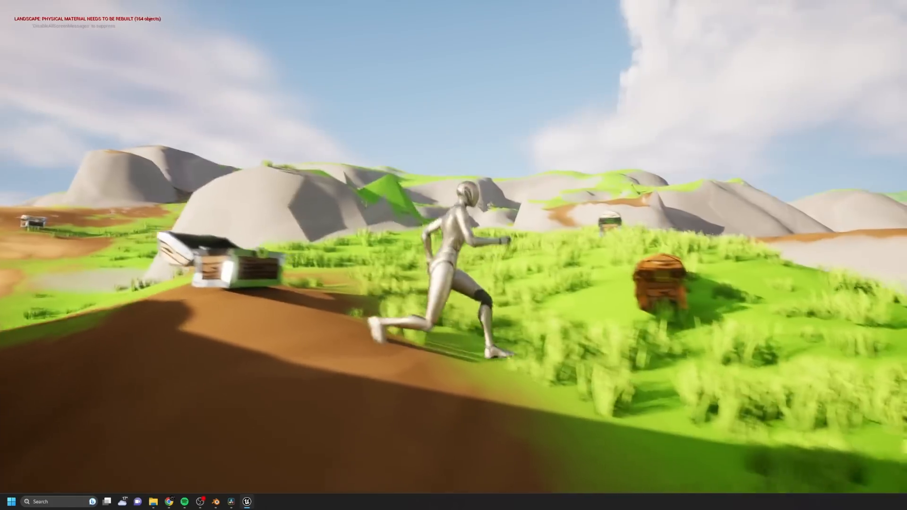
{"action": "key", "text": "w"}
{"action": "key", "text": "d"}
{"action": "key", "text": "w"}
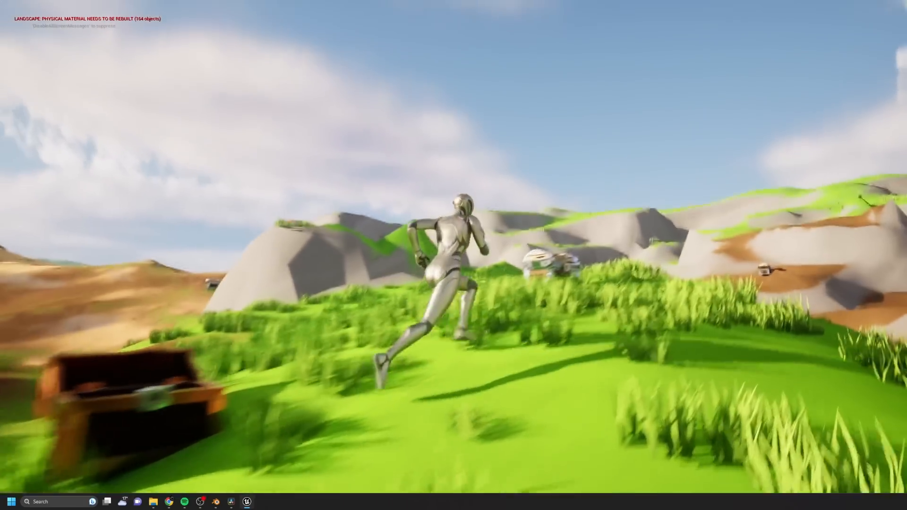
{"action": "key", "text": "w"}
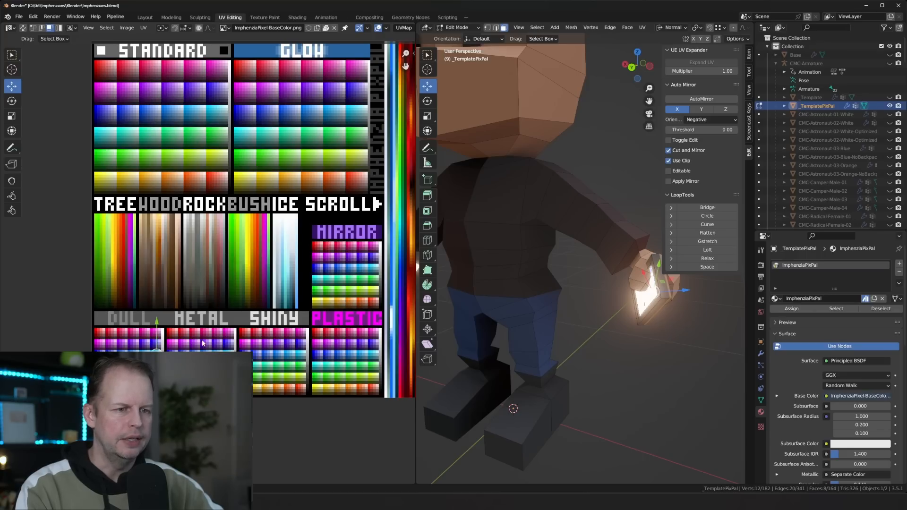
Move the device casing's UVs to the grey strip beside the Metal palette.
{"action": "key", "text": "g"}
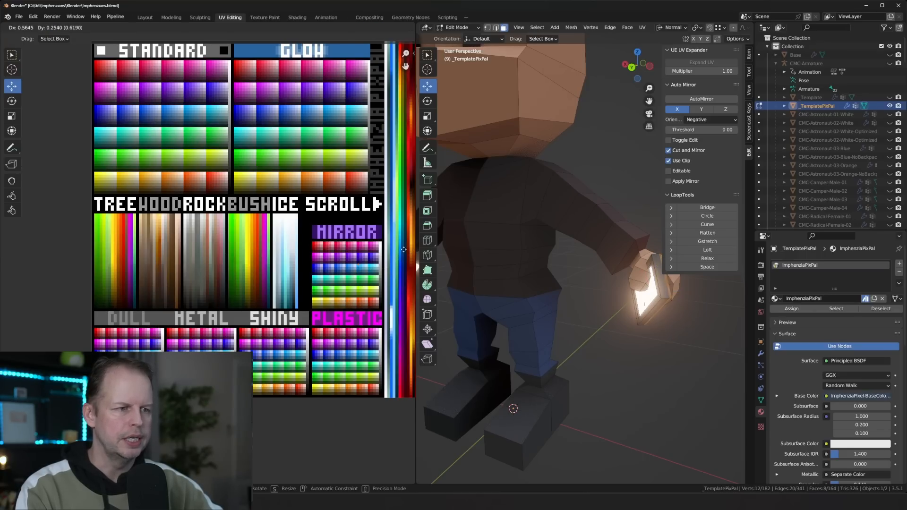
{"action": "left_click", "coordinate": [403, 249]}
{"action": "middle_click_drag", "start_coordinate": [567, 283], "coordinate": [620, 288]}
Grow the face selection on the device casing and move its UVs to the grey strip beside the Mirror palette.
{"action": "key", "text": "ctrl+KP_Add"}
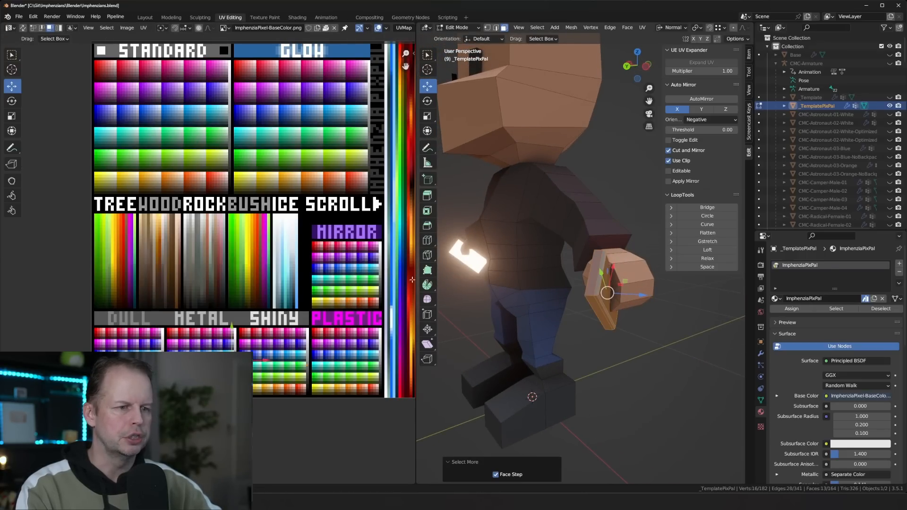
{"action": "key", "text": "g"}
{"action": "left_click", "coordinate": [348, 275]}
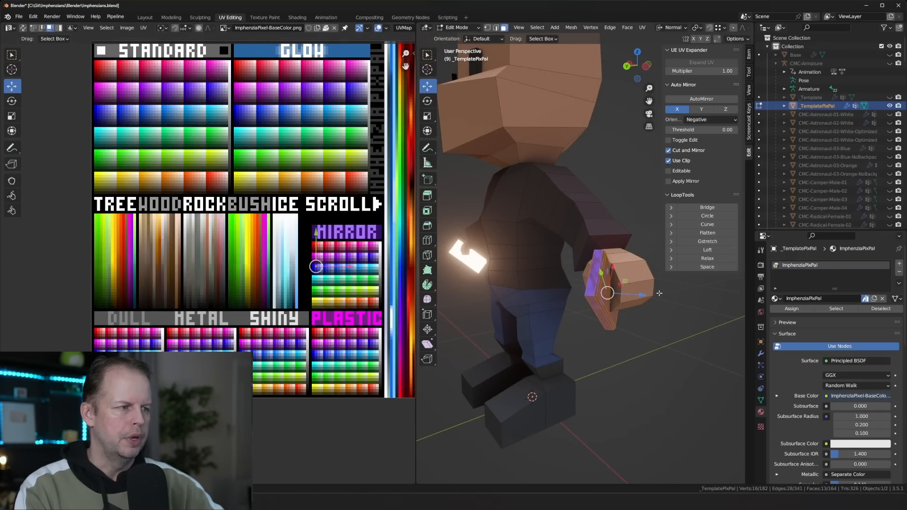
{"action": "middle_click_drag", "start_coordinate": [658, 293], "coordinate": [640, 285]}
{"action": "middle_click_drag", "start_coordinate": [639, 285], "coordinate": [636, 284]}
{"action": "key", "text": "g"}
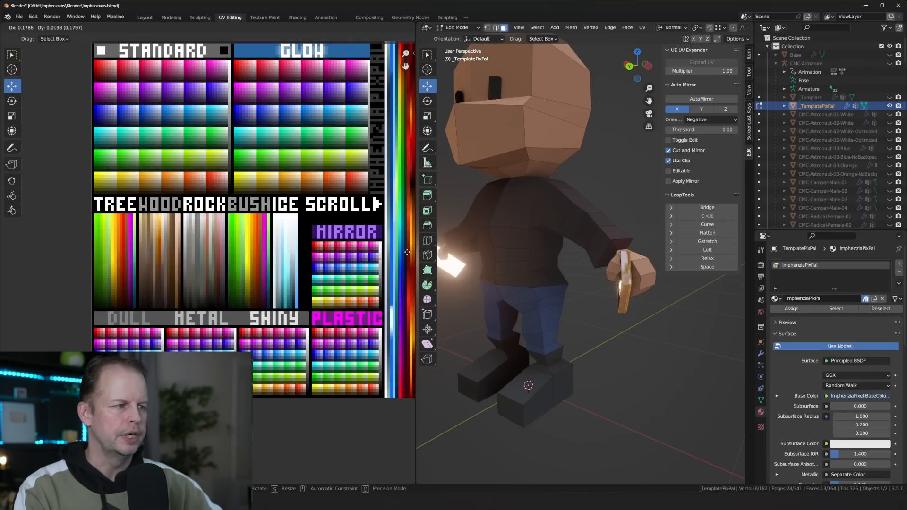
{"action": "left_click", "coordinate": [407, 252]}
{"action": "key", "text": "KP_Decimal"}
{"action": "key", "text": "Tab"}
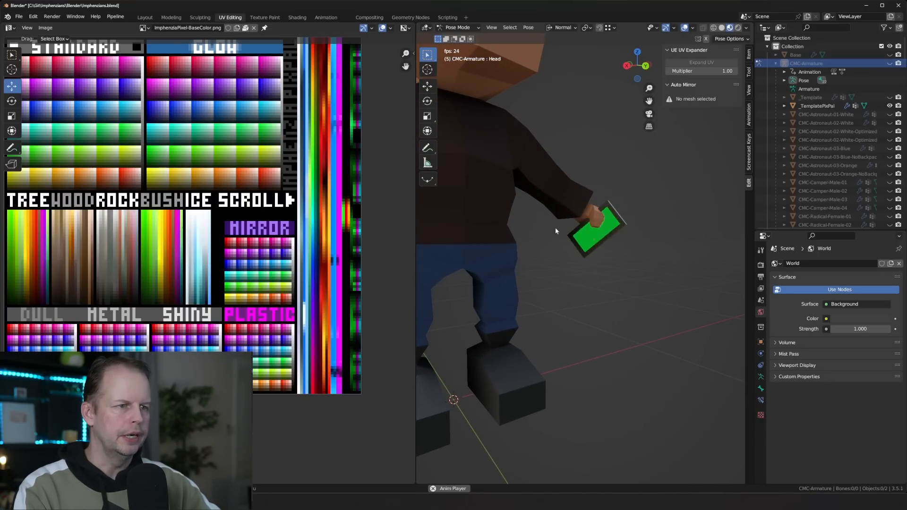
Stop playback, select the device's screen face in the character's Edit Mode and narrow its full-texture UVs along X.
{"action": "middle_click_drag", "start_coordinate": [326, 200], "coordinate": [298, 200]}
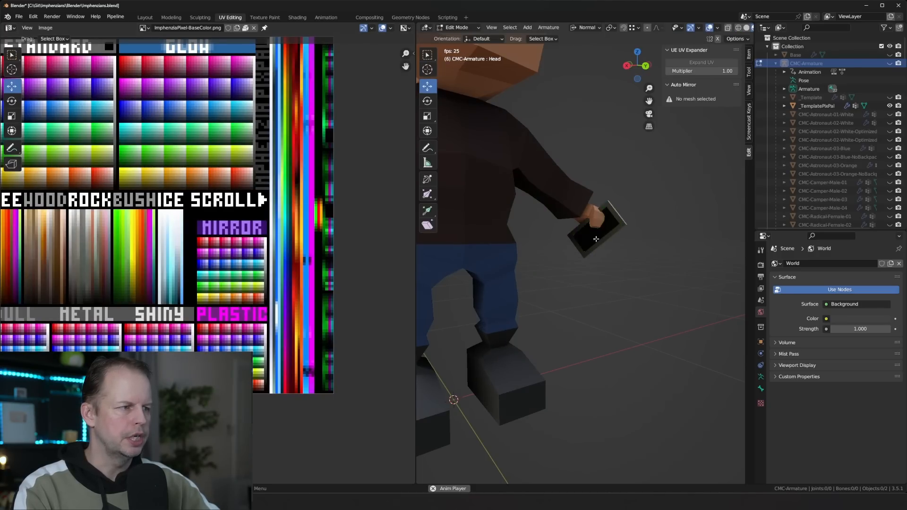
{"action": "key", "text": "Tab"}
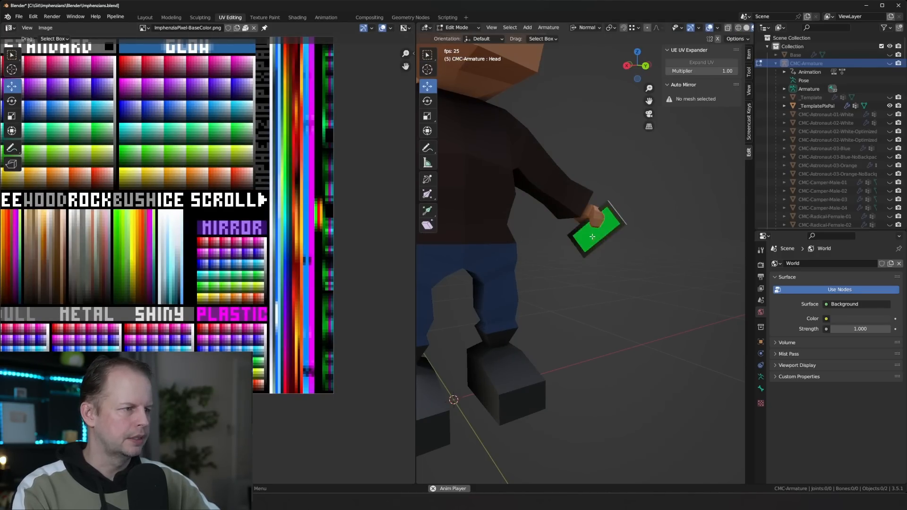
{"action": "key", "text": "Tab"}
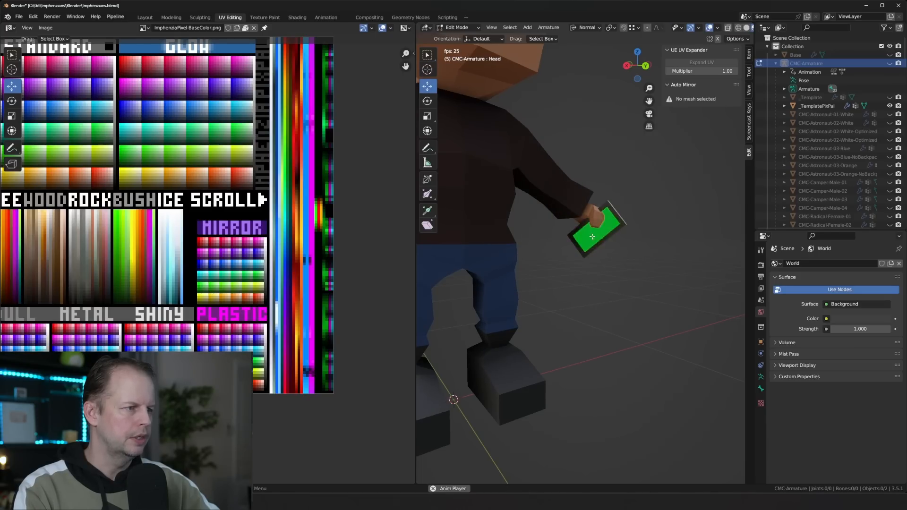
{"action": "key", "text": "space"}
{"action": "left_click", "coordinate": [592, 239]}
{"action": "key", "text": "Tab"}
{"action": "scroll", "coordinate": [317, 176], "scroll_direction": "down", "scroll_amount": 6}
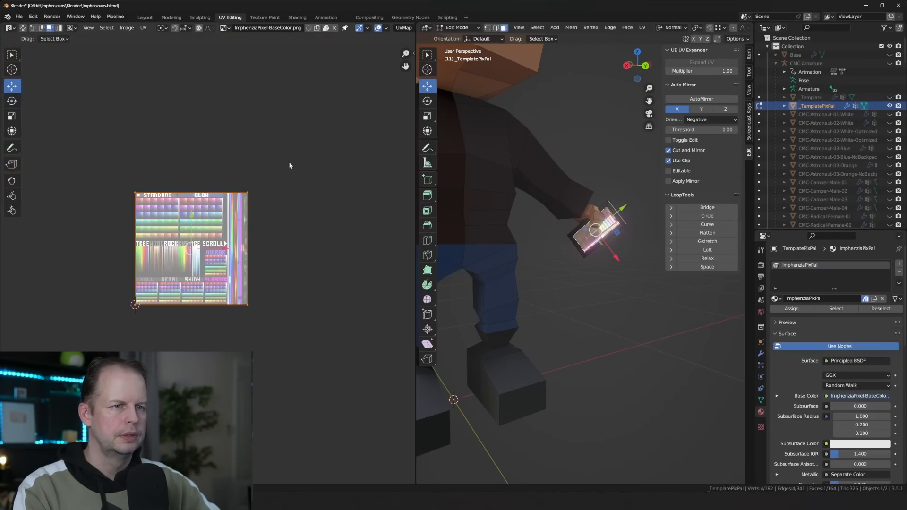
{"action": "key", "text": "s"}
{"action": "key", "text": "x"}
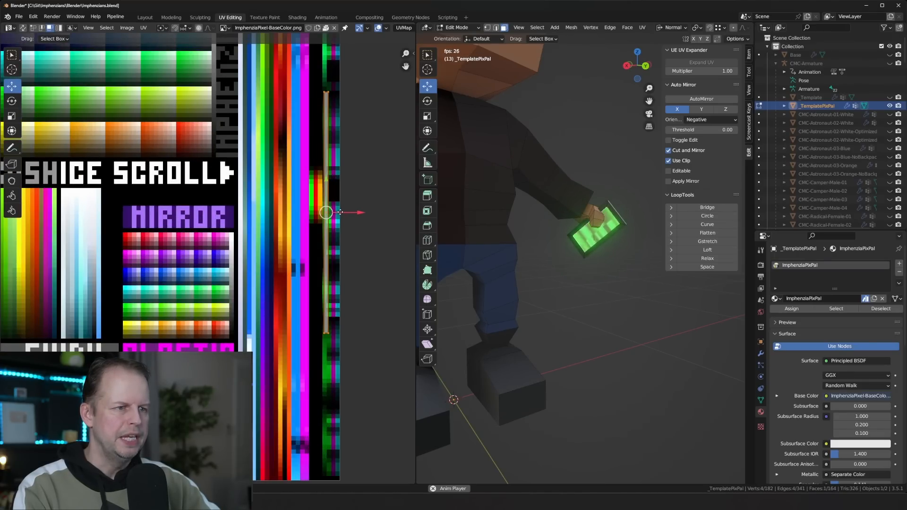
Narrow the screen face's UV strip further along X and position it over the green scrolling column.
{"action": "key", "text": "s"}
{"action": "key", "text": "x"}
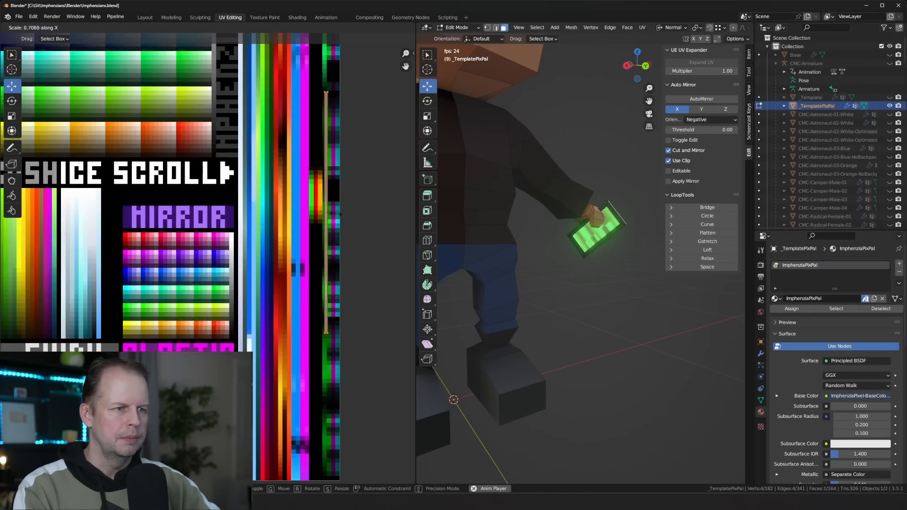
{"action": "left_click", "coordinate": [330, 215]}
{"action": "key", "text": "g"}
{"action": "left_click", "coordinate": [330, 218]}
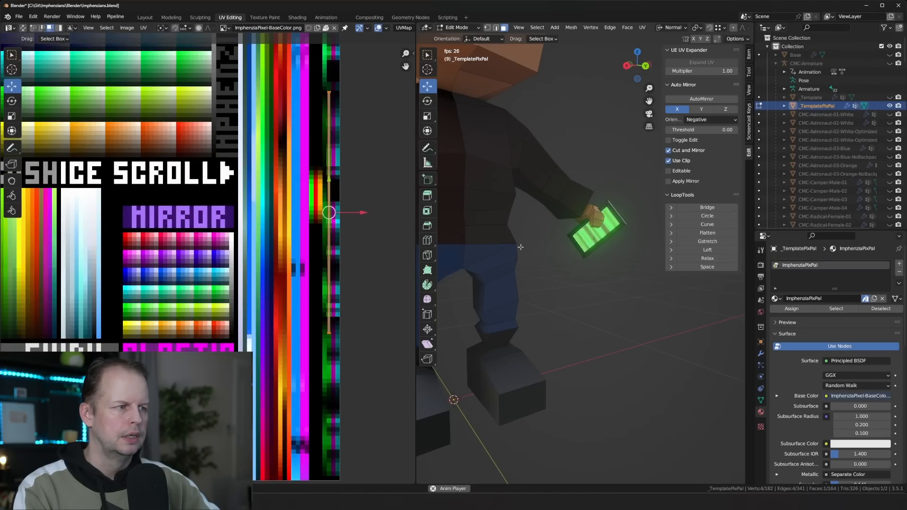
Examine the scrolling green device screens in Object Mode during playback, both close up and with the whole character in view.
{"action": "key", "text": "Tab"}
{"action": "scroll", "coordinate": [605, 264], "scroll_direction": "down", "scroll_amount": 4}
{"action": "middle_click_drag", "start_coordinate": [607, 265], "coordinate": [597, 259]}
{"action": "scroll", "coordinate": [598, 259], "scroll_direction": "down", "scroll_amount": 4}
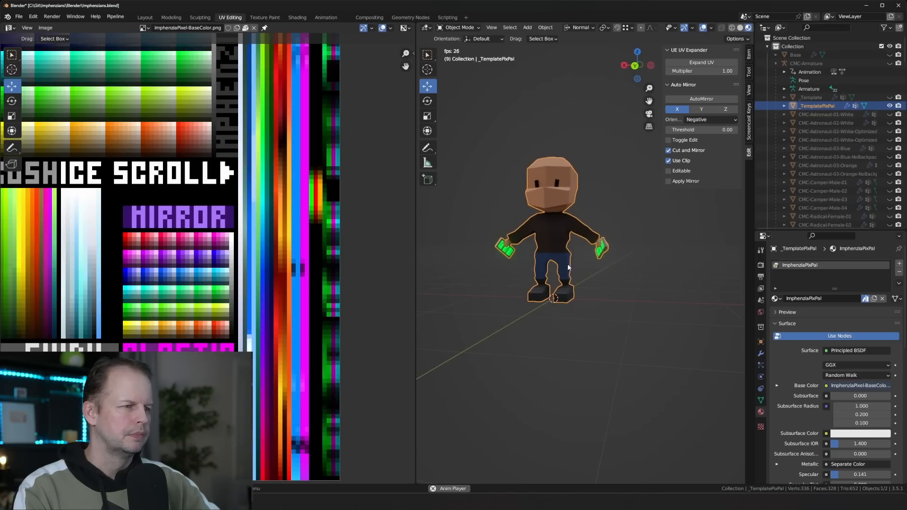
{"action": "scroll", "coordinate": [596, 259], "scroll_direction": "up", "scroll_amount": 8}
{"action": "key", "text": "space"}
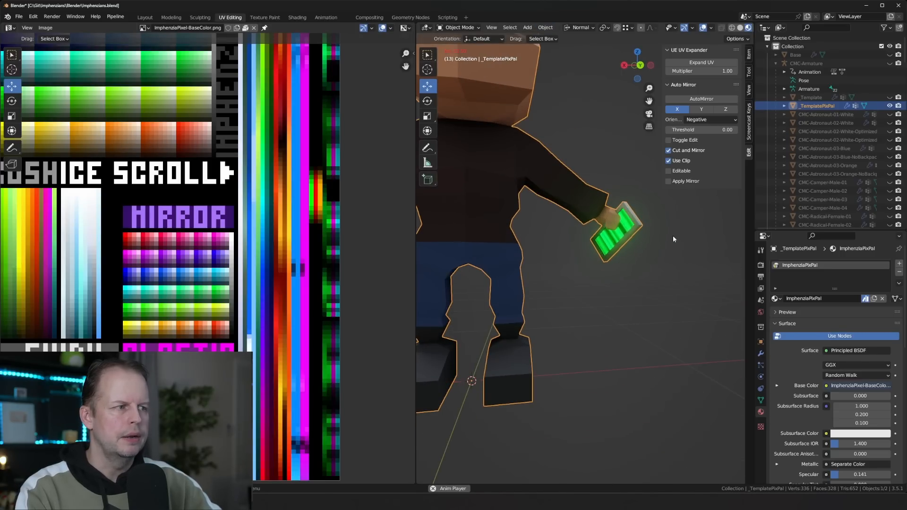
Set the animation's end frame to 200 and play it back on the character beside the palette texture.
{"action": "left_click", "coordinate": [326, 18]}
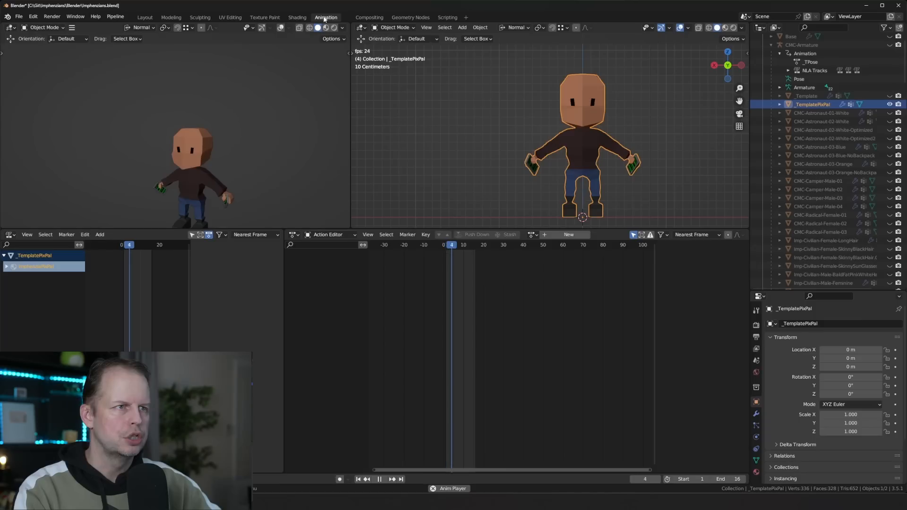
{"action": "key", "text": "space"}
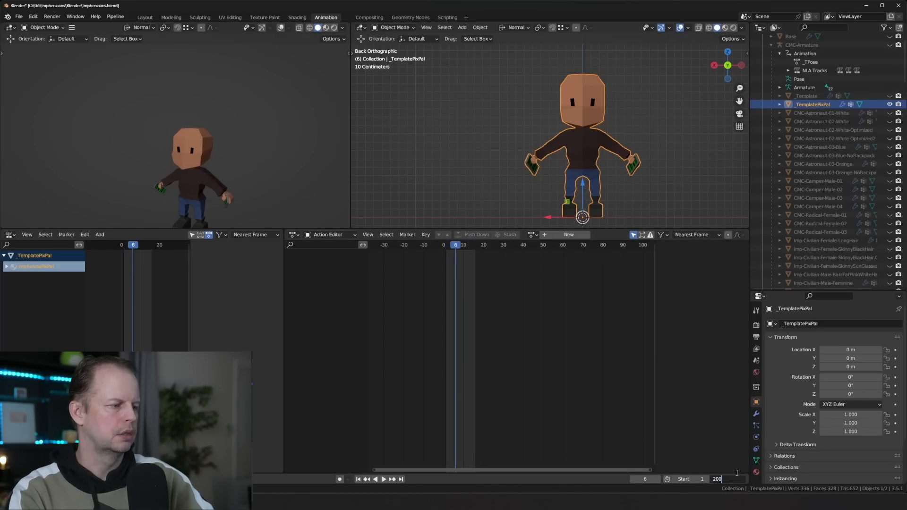
{"action": "key", "text": "Return"}
{"action": "key", "text": "Tab"}
{"action": "key", "text": "space"}
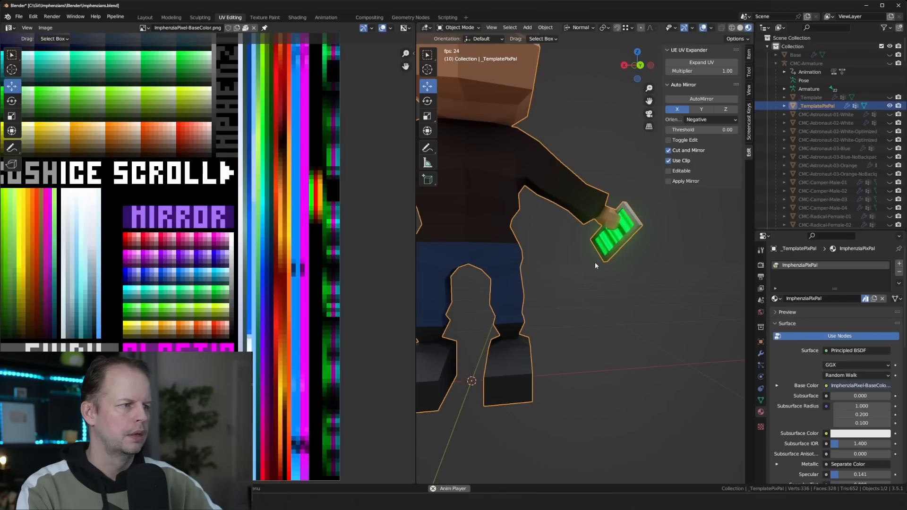
{"action": "scroll", "coordinate": [594, 262], "scroll_direction": "down", "scroll_amount": 3}
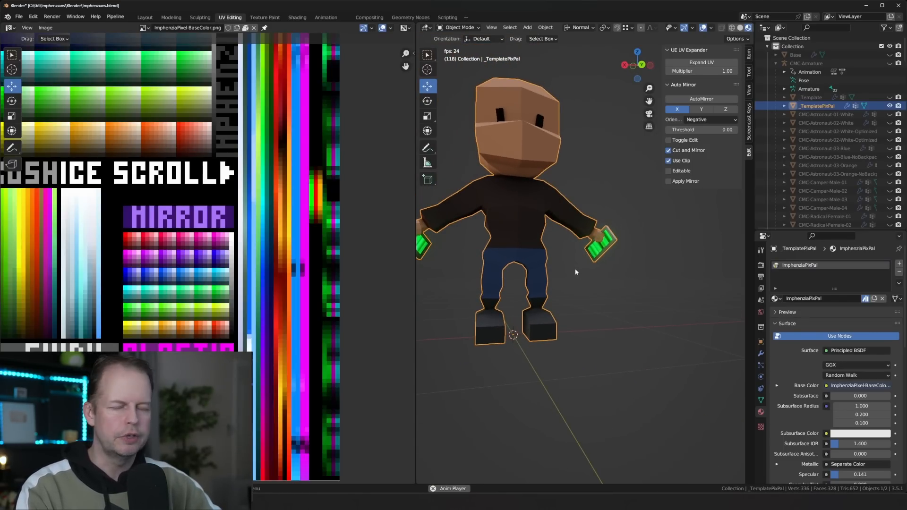
{"action": "scroll", "coordinate": [183, 193], "scroll_direction": "down", "scroll_amount": 2}
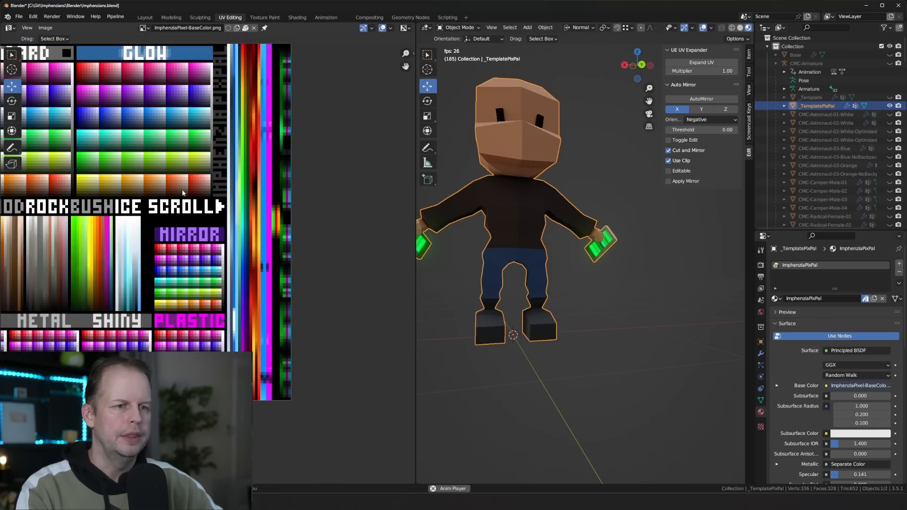
{"action": "scroll", "coordinate": [223, 201], "scroll_direction": "down", "scroll_amount": 1}
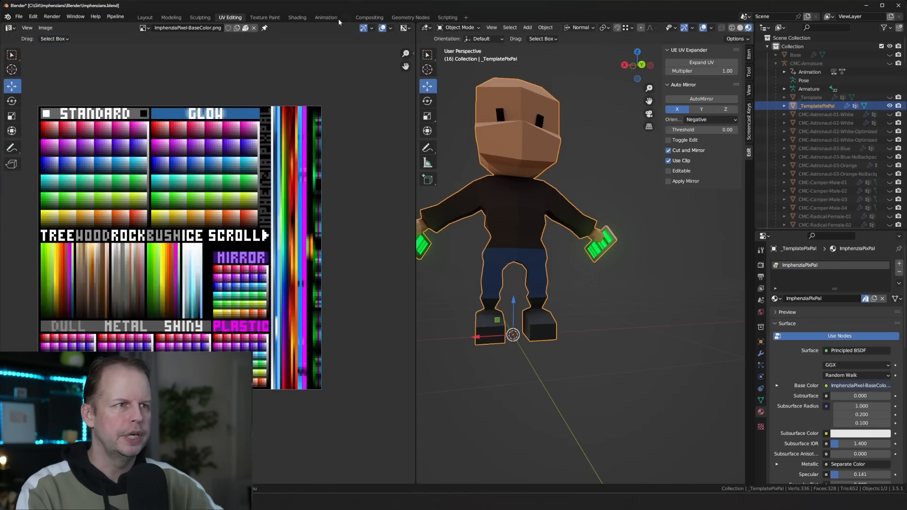
Examine the shader node setup of the character's palette material, from the texture inputs to the material output.
{"action": "left_click", "coordinate": [297, 18]}
{"action": "scroll", "coordinate": [501, 249], "scroll_direction": "down", "scroll_amount": 3}
{"action": "scroll", "coordinate": [483, 324], "scroll_direction": "up", "scroll_amount": 1}
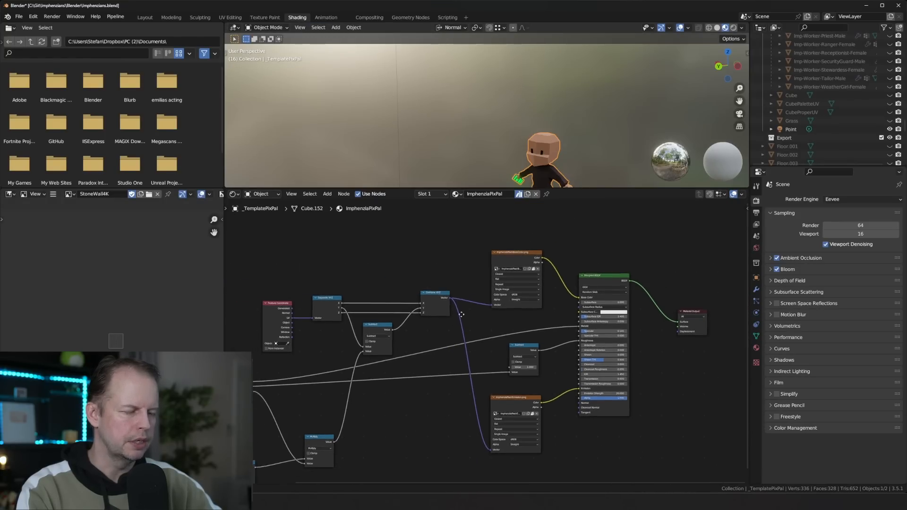
{"action": "middle_click_drag", "start_coordinate": [461, 314], "coordinate": [551, 236]}
{"action": "middle_click_drag", "start_coordinate": [477, 269], "coordinate": [493, 287]}
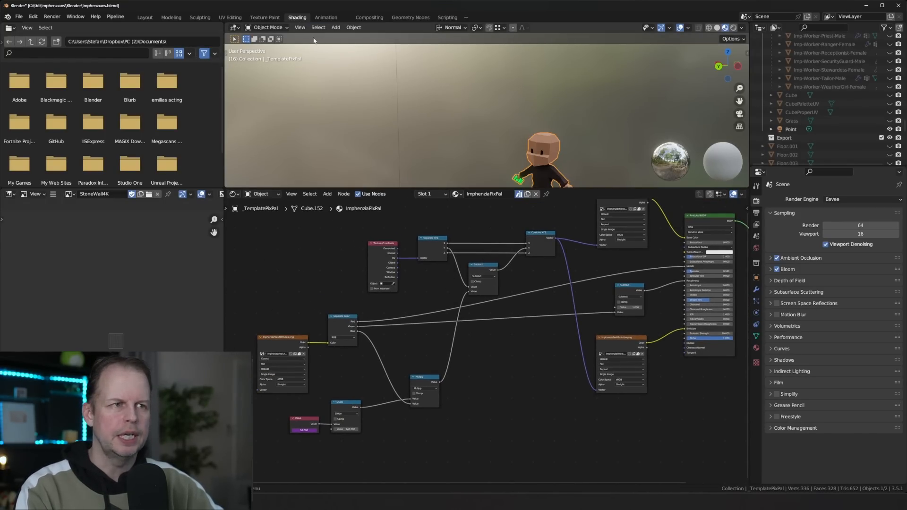
Inspect the ImphenziaPixel-Emission.png and ImphenziaPixel-Attributes.png textures in the UV editor, and return to ImphenziaPixel-BaseColor.png.
{"action": "left_click", "coordinate": [230, 17]}
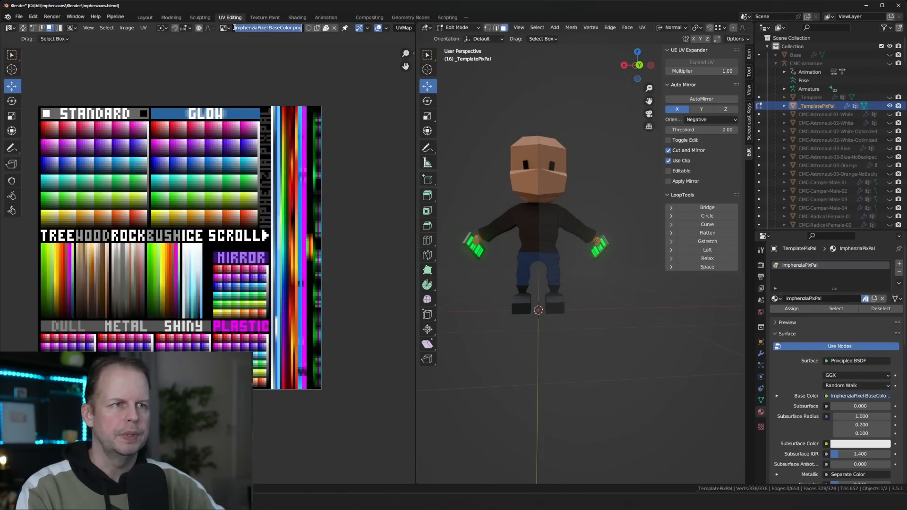
{"action": "left_click", "coordinate": [229, 29]}
{"action": "left_click", "coordinate": [262, 73]}
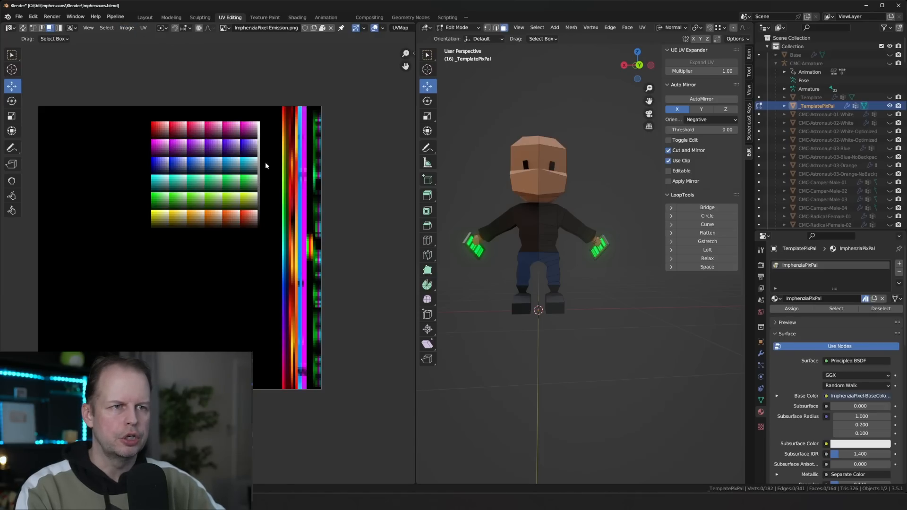
{"action": "left_click", "coordinate": [226, 28]}
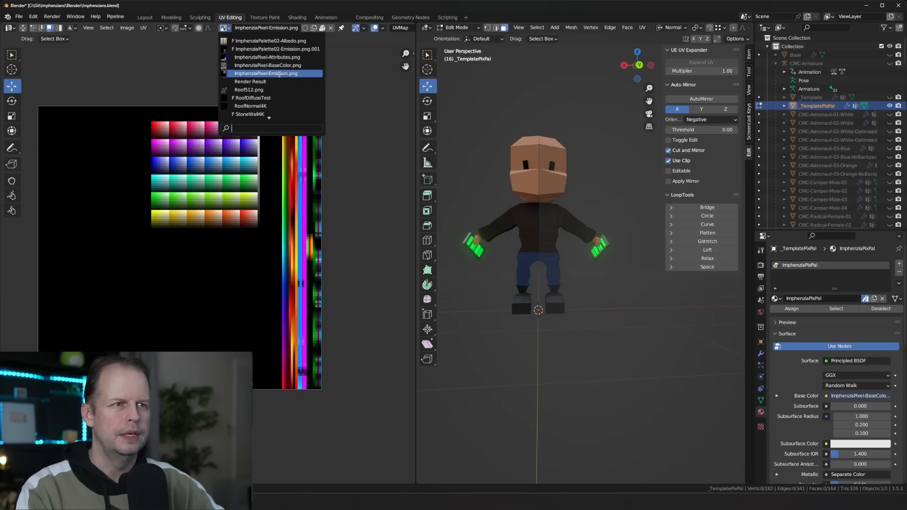
{"action": "left_click", "coordinate": [273, 57]}
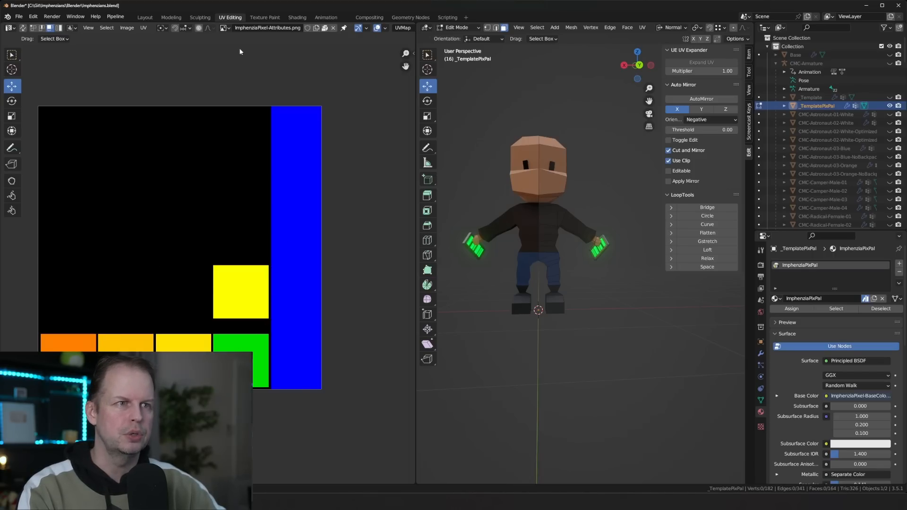
{"action": "left_click", "coordinate": [226, 28]}
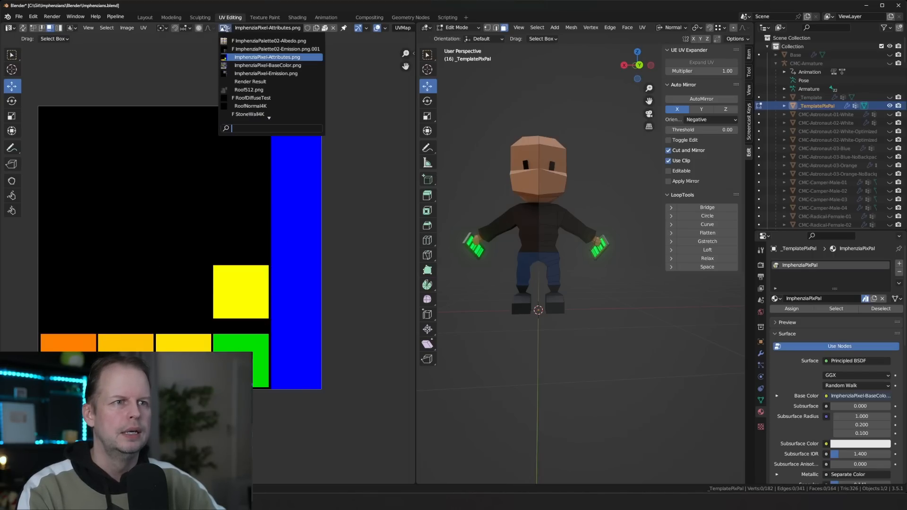
{"action": "left_click", "coordinate": [250, 65]}
Move the device screen face's UVs onto the rainbow scrolling column and play the animation in Object Mode.
{"action": "scroll", "coordinate": [586, 250], "scroll_direction": "up", "scroll_amount": 2}
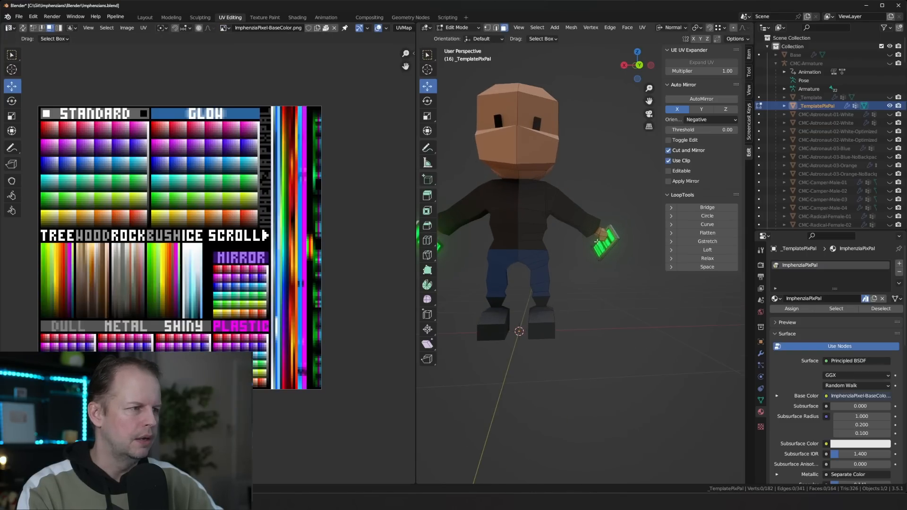
{"action": "left_click", "coordinate": [604, 244]}
{"action": "key", "text": "g"}
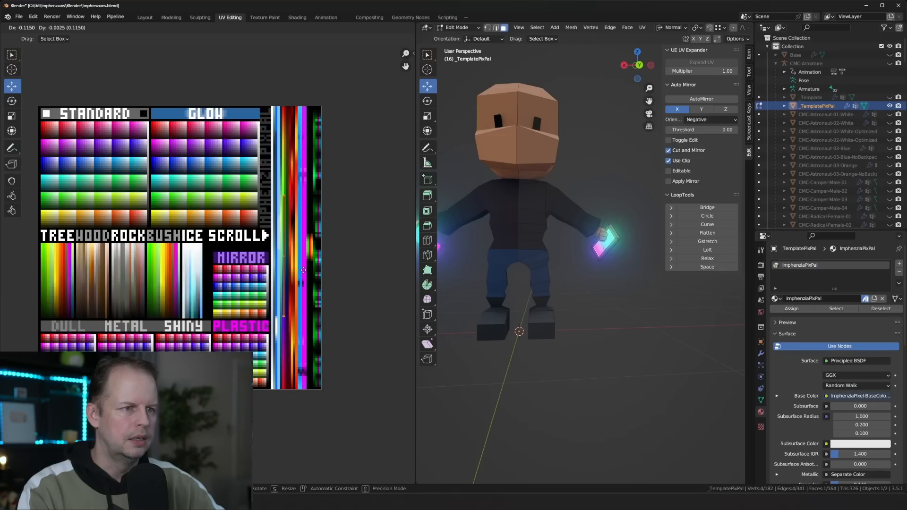
{"action": "left_click", "coordinate": [303, 271]}
{"action": "key", "text": "Tab"}
{"action": "key", "text": "space"}
{"action": "scroll", "coordinate": [595, 297], "scroll_direction": "down", "scroll_amount": 4}
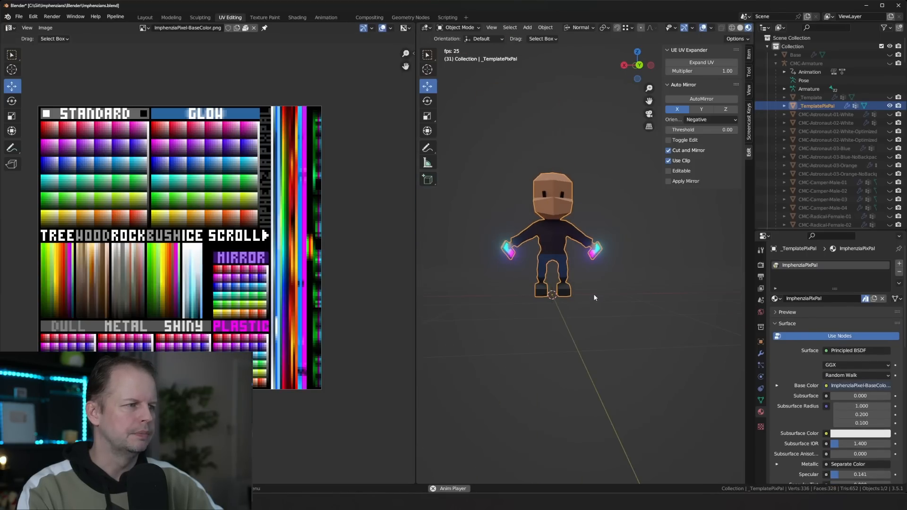
{"action": "middle_click_drag", "start_coordinate": [594, 295], "coordinate": [613, 312]}
{"action": "scroll", "coordinate": [588, 260], "scroll_direction": "up", "scroll_amount": 4}
Stretch the device screen's UV strip along Y by about 2 in Edit Mode.
{"action": "key", "text": "Tab"}
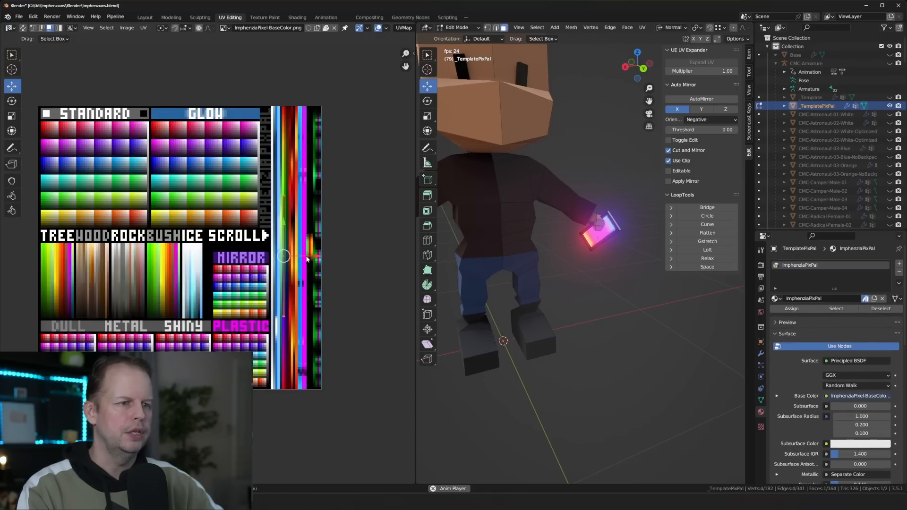
{"action": "key", "text": "s"}
{"action": "key", "text": "y"}
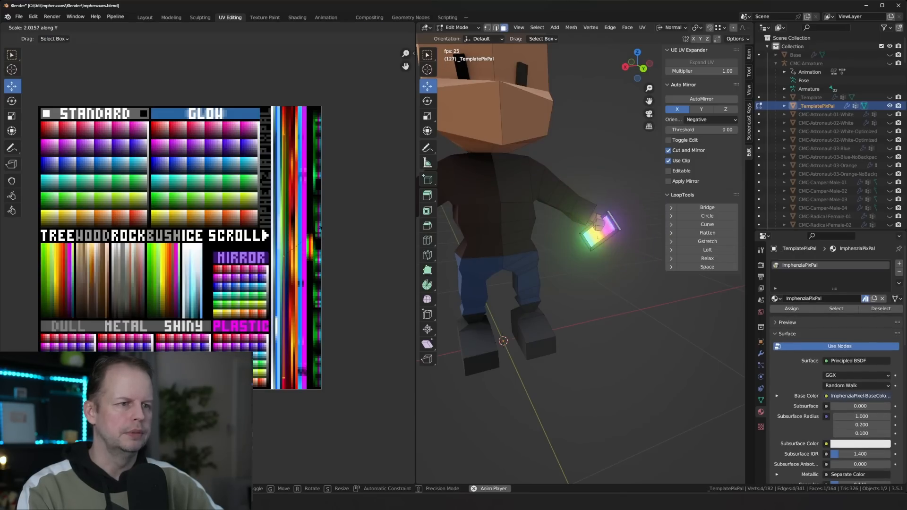
{"action": "left_click", "coordinate": [323, 238]}
Examine the animated rainbow device screens in Object Mode from several angles and distances, with the character deselected.
{"action": "key", "text": "Tab"}
{"action": "scroll", "coordinate": [561, 256], "scroll_direction": "down", "scroll_amount": 5}
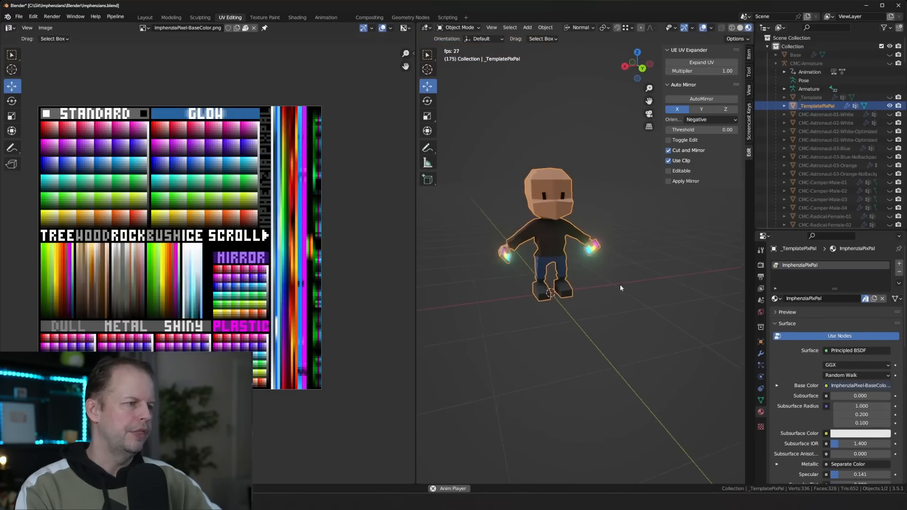
{"action": "middle_click_drag", "start_coordinate": [645, 284], "coordinate": [624, 275]}
{"action": "scroll", "coordinate": [625, 275], "scroll_direction": "up", "scroll_amount": 5}
{"action": "scroll", "coordinate": [625, 276], "scroll_direction": "down", "scroll_amount": 6}
{"action": "scroll", "coordinate": [625, 276], "scroll_direction": "up", "scroll_amount": 2}
{"action": "left_click", "coordinate": [616, 258]}
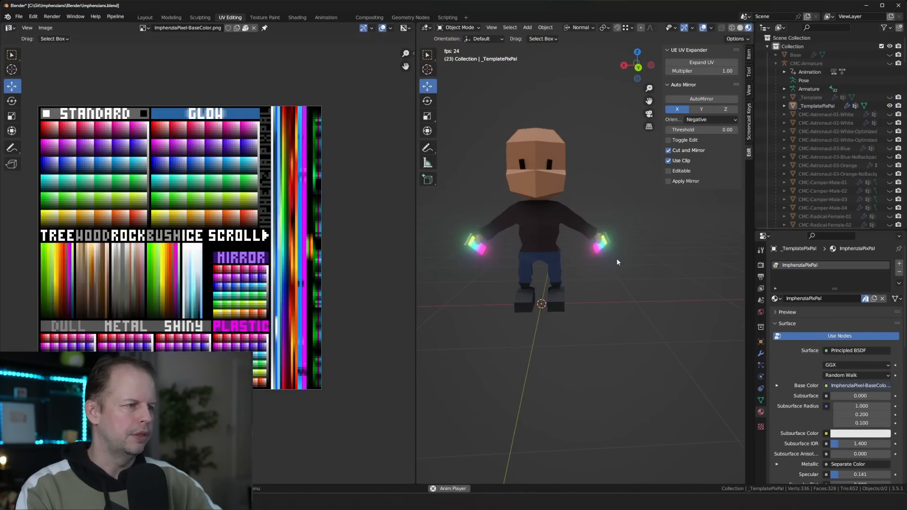
Duplicate the small face at the character's shoulder in Edit Mode, place the copy beside the body, and subdivide it with one cut.
{"action": "left_click", "coordinate": [578, 210]}
{"action": "middle_click_drag", "start_coordinate": [578, 209], "coordinate": [599, 194]}
{"action": "key", "text": "shift+a"}
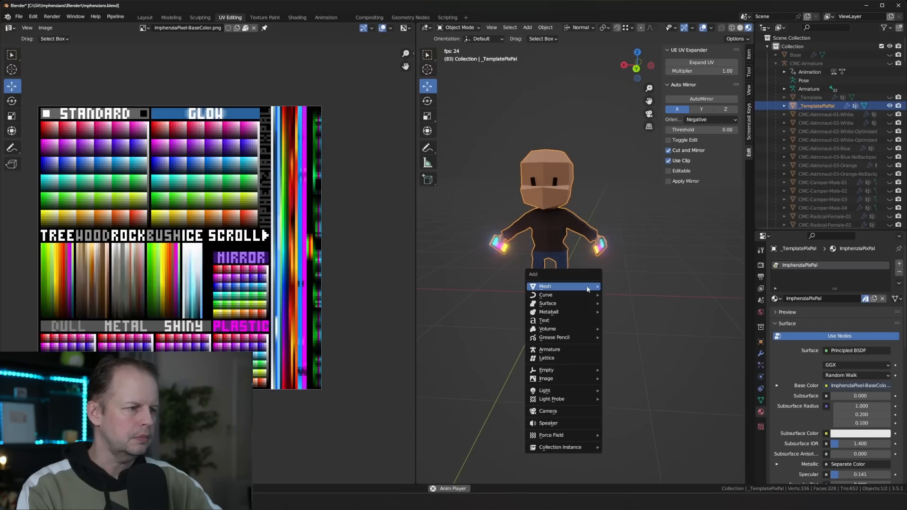
{"action": "key", "text": "Tab"}
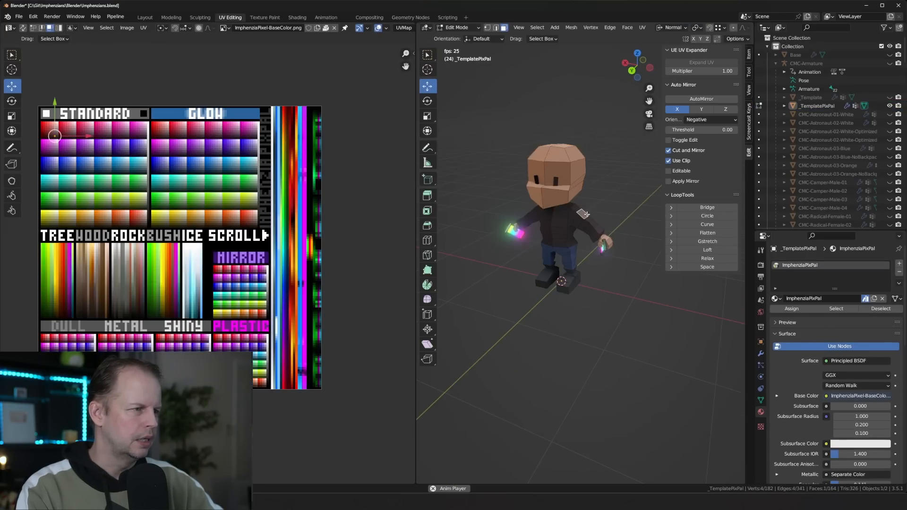
{"action": "key", "text": "shift+d"}
{"action": "left_click", "coordinate": [600, 202]}
{"action": "right_click", "coordinate": [600, 202]}
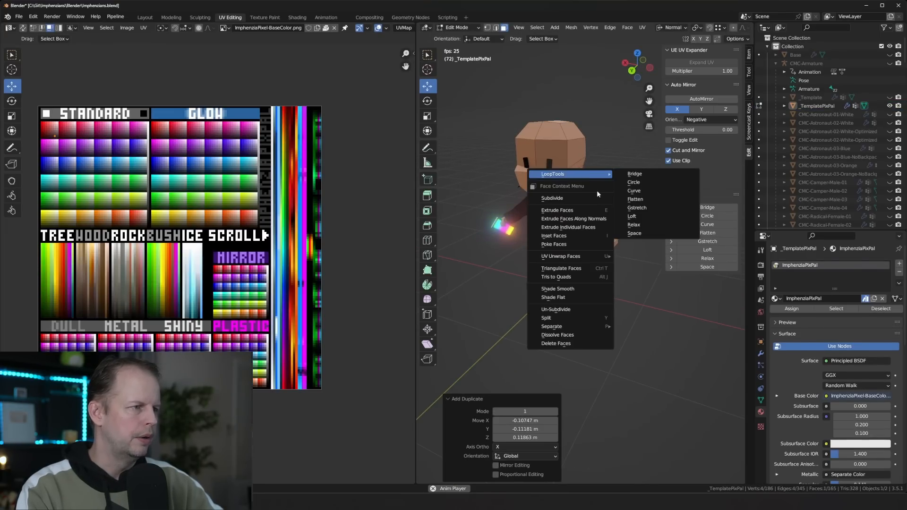
{"action": "left_click", "coordinate": [609, 198]}
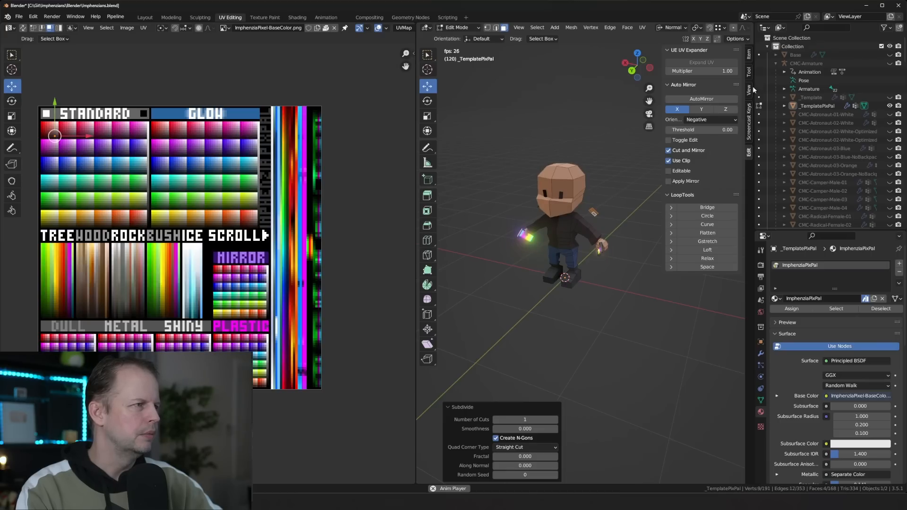
Scale the duplicated patch to about 0.272 and extrude it repeatedly in back view into a long winding tube beside the character.
{"action": "left_click", "coordinate": [748, 75]}
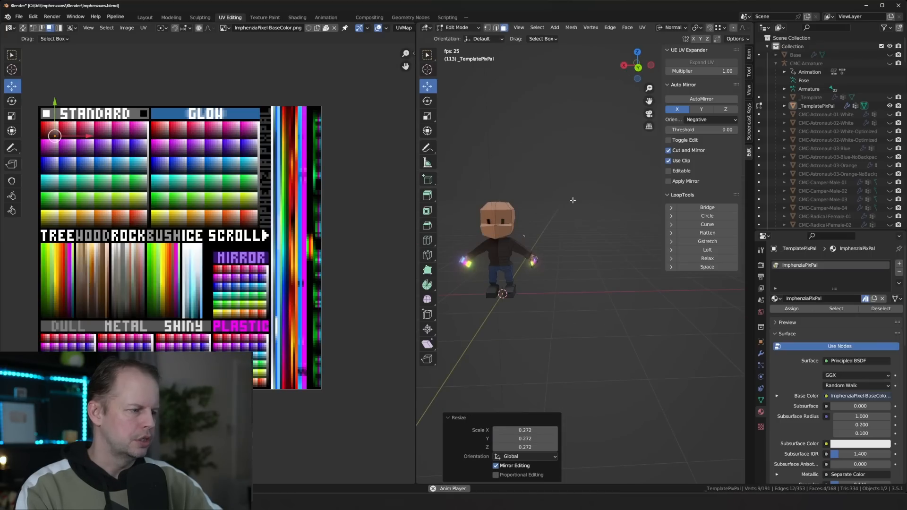
{"action": "key", "text": "KP_1"}
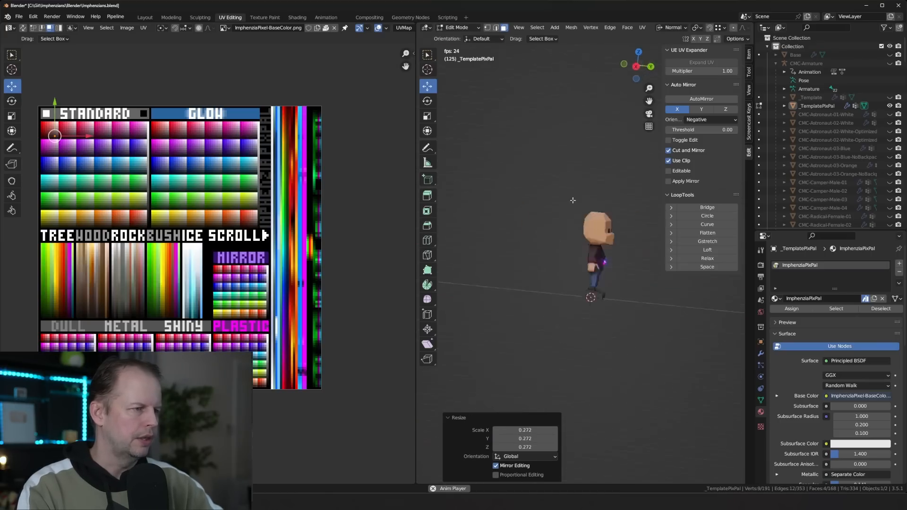
{"action": "key", "text": "ctrl+KP_1"}
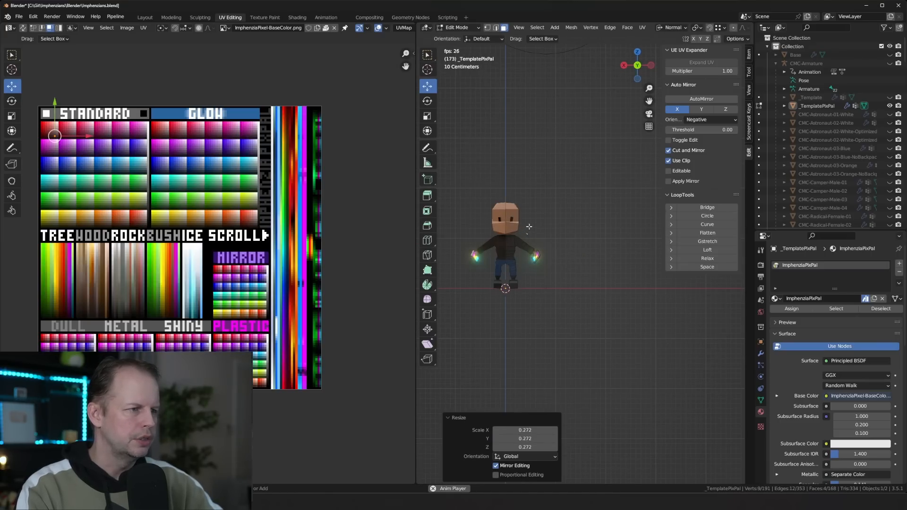
{"action": "key", "text": "e"}
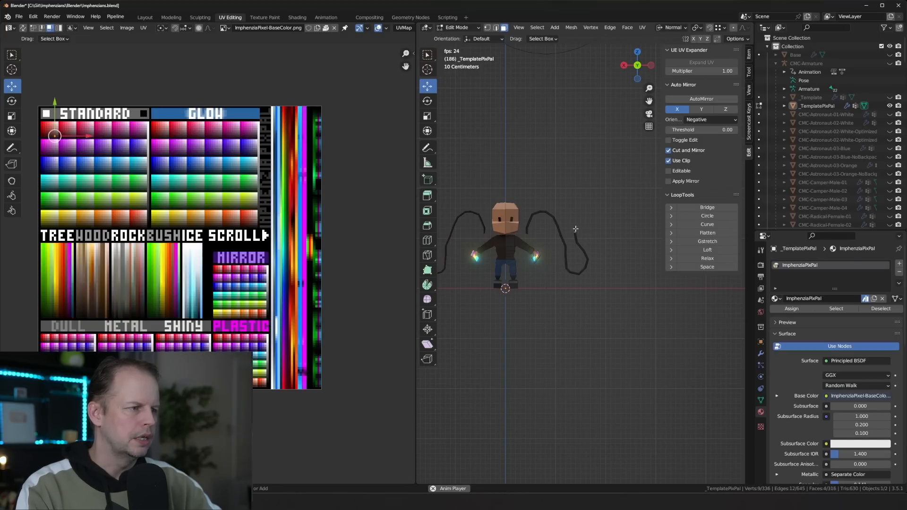
Select the whole winding tube, move its UVs onto the light blue glow swatch, and return to Object Mode.
{"action": "key", "text": "a"}
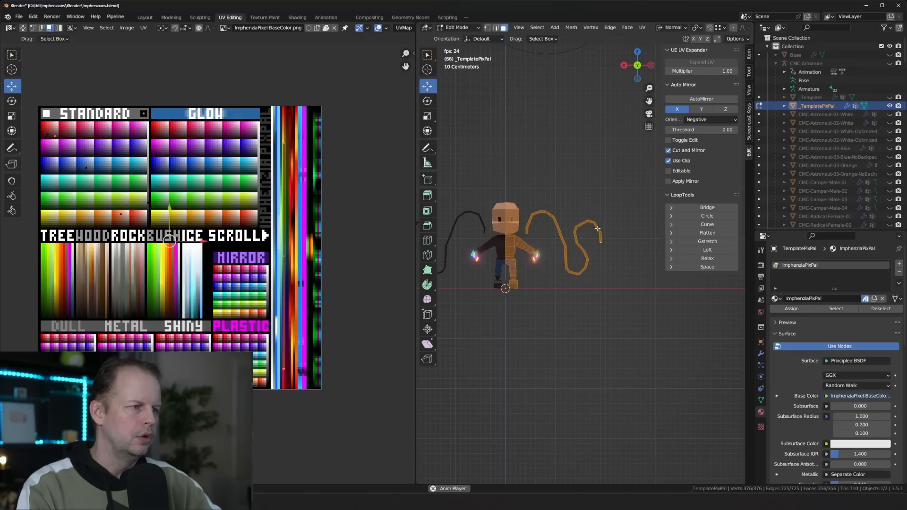
{"action": "left_click", "coordinate": [562, 241]}
{"action": "key", "text": "ctrl+l"}
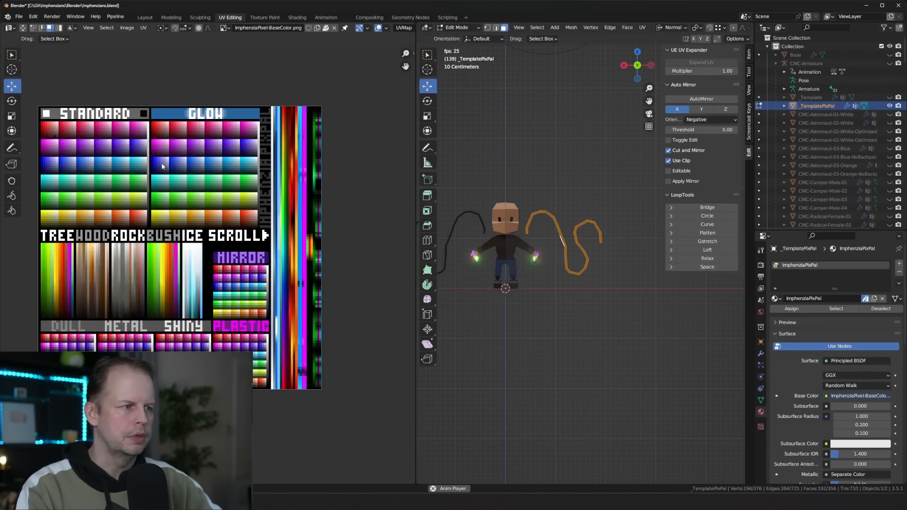
{"action": "key", "text": "a"}
{"action": "key", "text": "g"}
{"action": "left_click", "coordinate": [362, 197]}
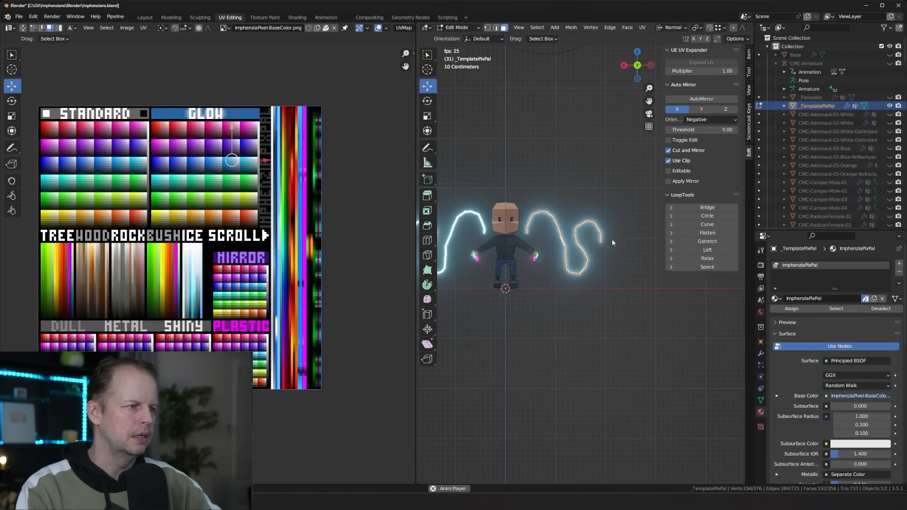
{"action": "key", "text": "Tab"}
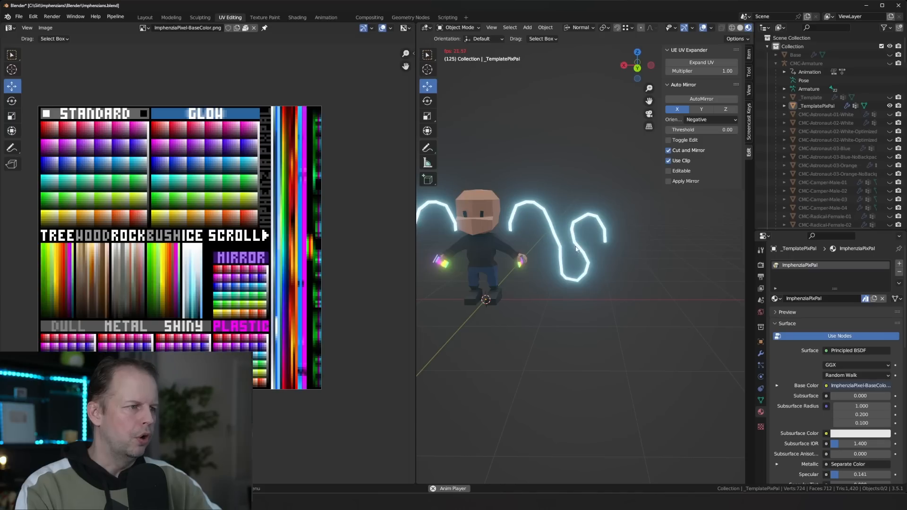
Move the linked tube's UVs onto the blue scrolling column and view the animated glow in Object Mode.
{"action": "left_click", "coordinate": [575, 249]}
{"action": "key", "text": "Tab"}
{"action": "key", "text": "alt+a"}
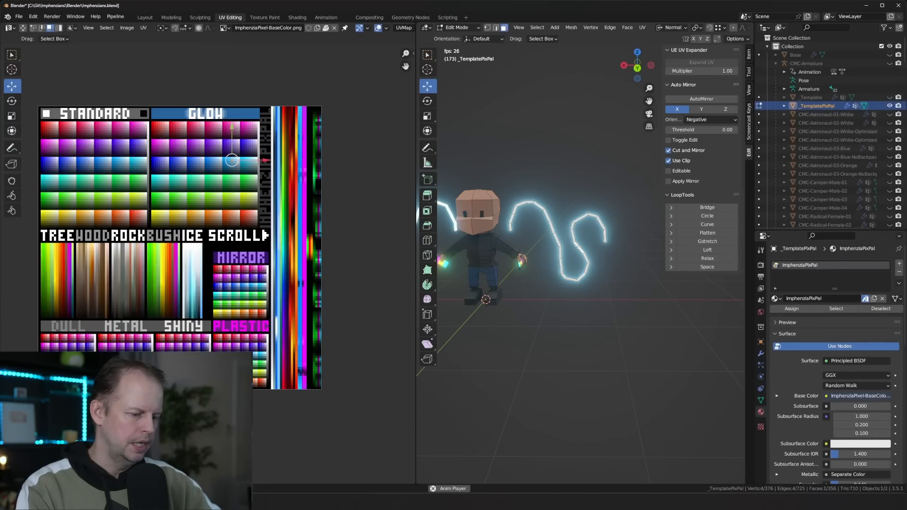
{"action": "key", "text": "l"}
{"action": "key", "text": "g"}
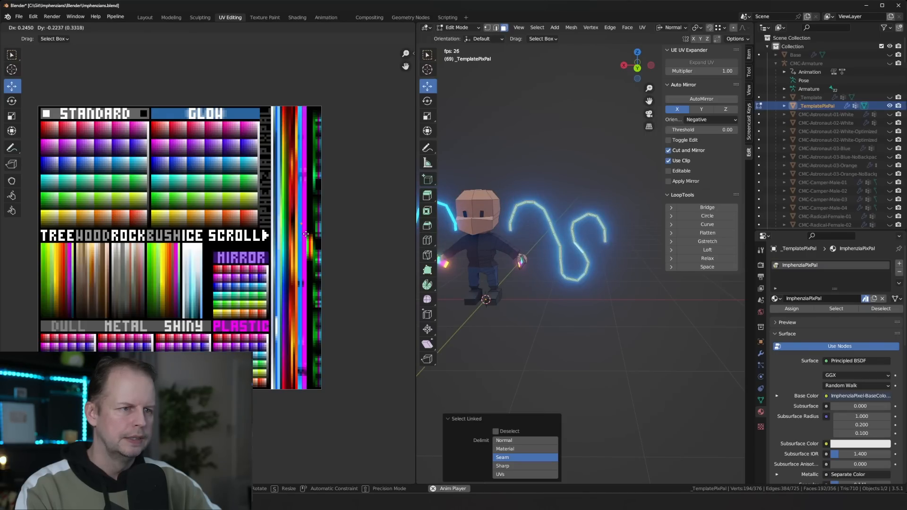
{"action": "left_click", "coordinate": [303, 234]}
{"action": "key", "text": "Tab"}
{"action": "scroll", "coordinate": [611, 307], "scroll_direction": "down", "scroll_amount": 1}
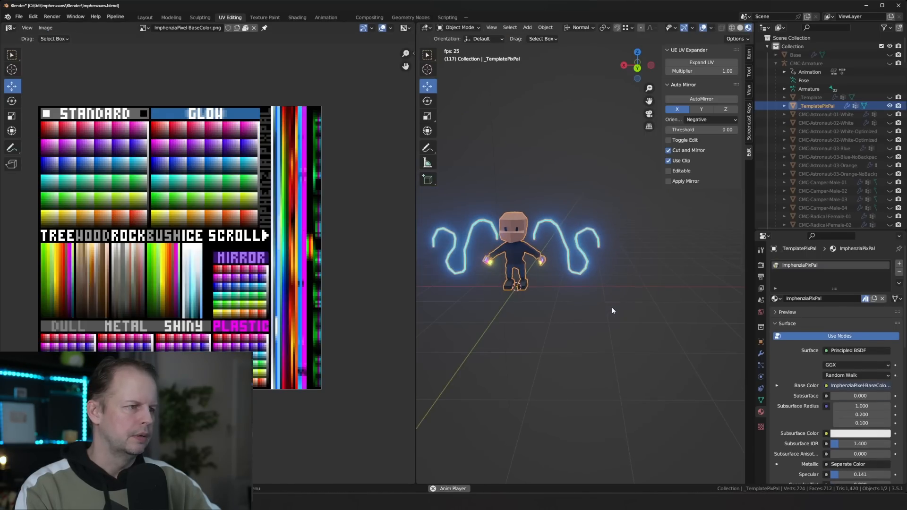
{"action": "key", "text": "space"}
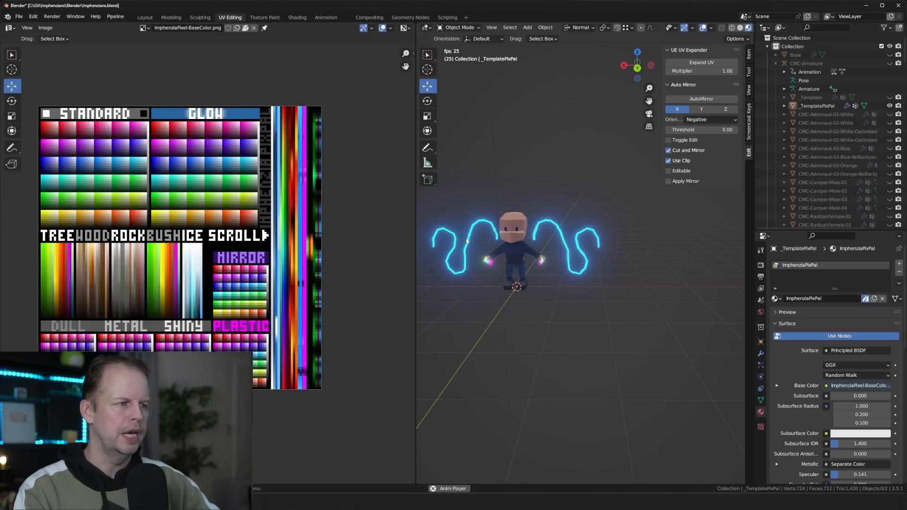
Shift the tube's UVs sideways onto the magenta scrolling column in Edit Mode and return to Object Mode.
{"action": "key", "text": "Tab"}
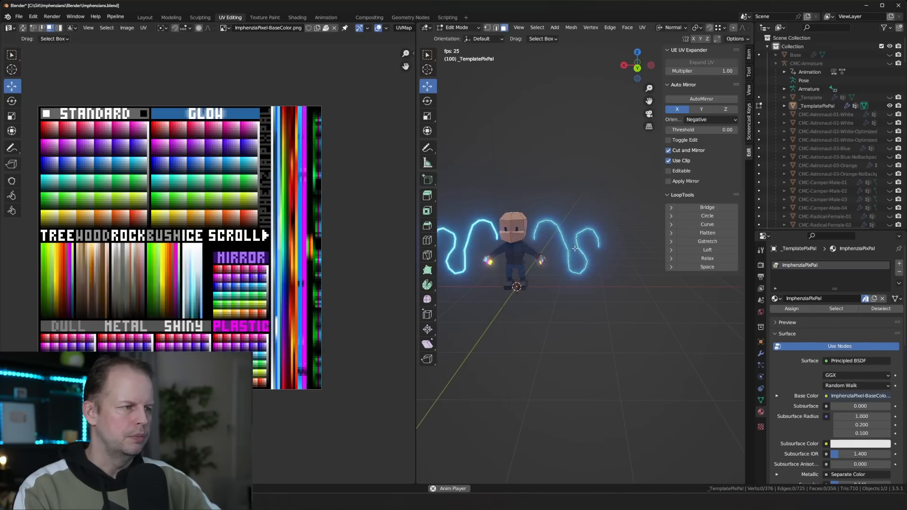
{"action": "key", "text": "a"}
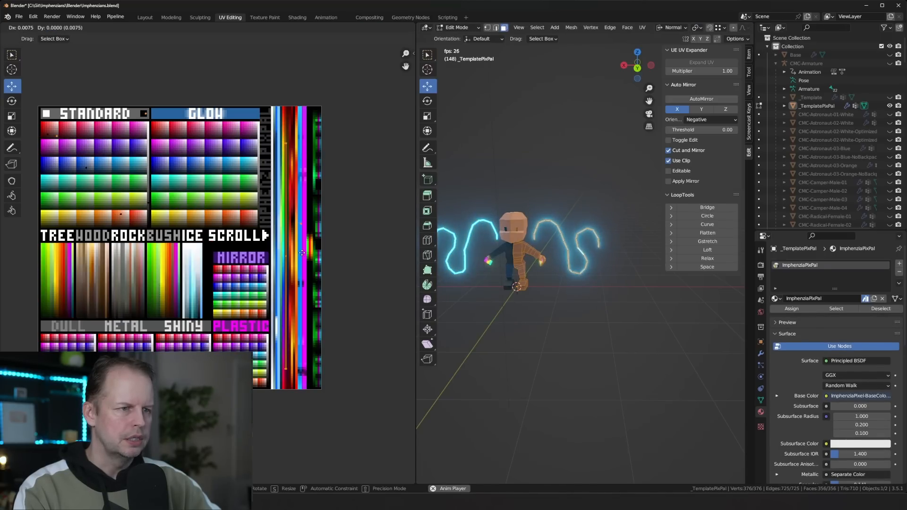
{"action": "key", "text": "b"}
{"action": "left_click_drag", "start_coordinate": [291, 211], "coordinate": [307, 243]}
{"action": "key", "text": "g"}
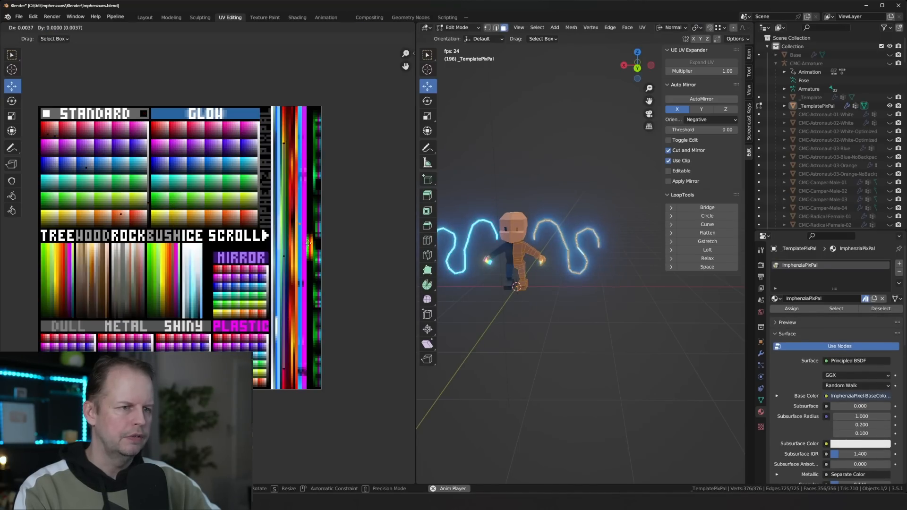
{"action": "left_click", "coordinate": [308, 243]}
{"action": "key", "text": "g"}
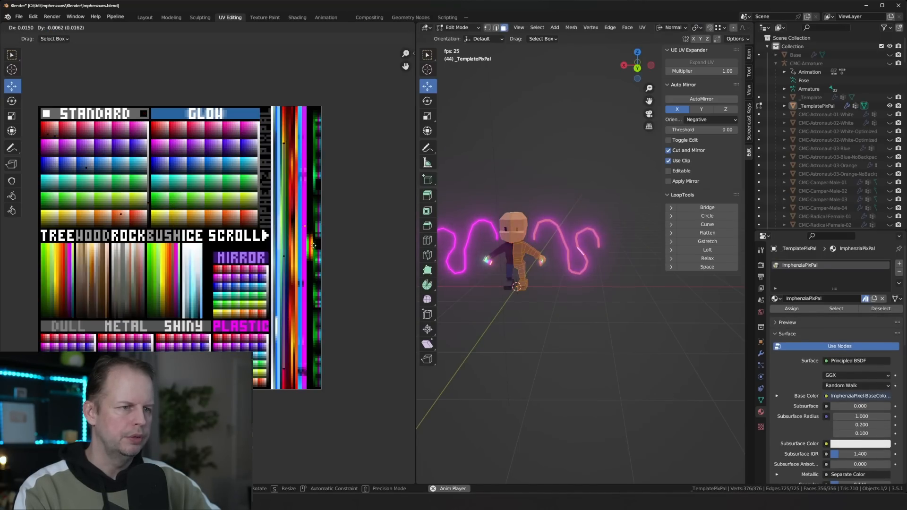
{"action": "left_click", "coordinate": [312, 246]}
{"action": "key", "text": "Tab"}
Examine the magenta glowing tubes with the animation stopped and playing, from near and far, with the character deselected.
{"action": "left_click", "coordinate": [566, 304]}
{"action": "key", "text": "space"}
{"action": "scroll", "coordinate": [595, 308], "scroll_direction": "down", "scroll_amount": 2}
{"action": "scroll", "coordinate": [596, 305], "scroll_direction": "up", "scroll_amount": 3}
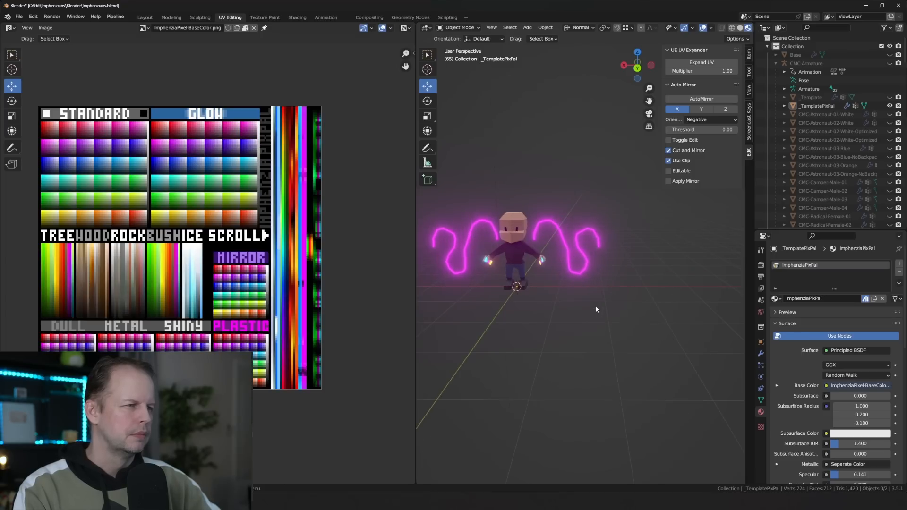
{"action": "key", "text": "space"}
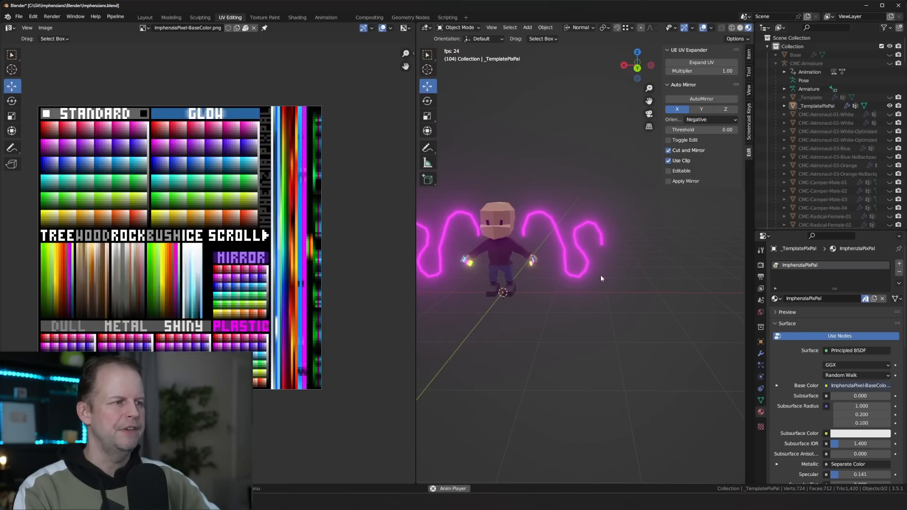
{"action": "scroll", "coordinate": [604, 283], "scroll_direction": "down", "scroll_amount": 3}
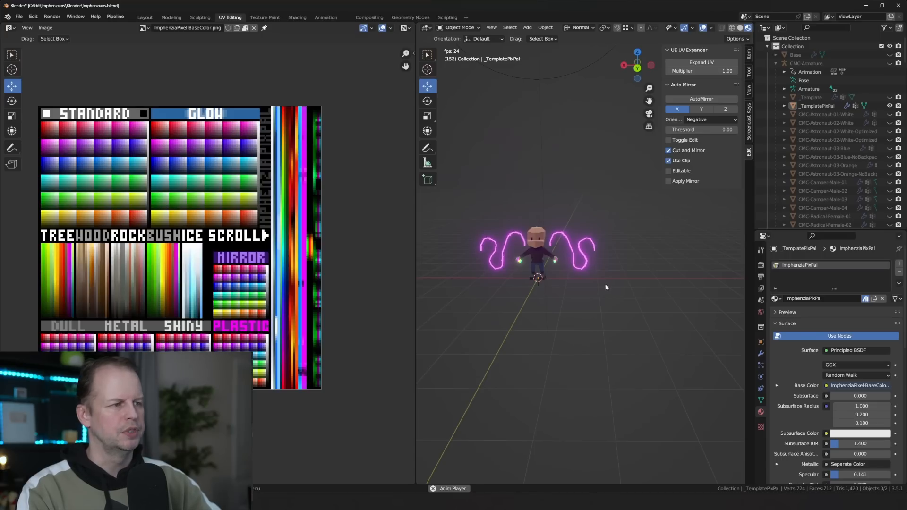
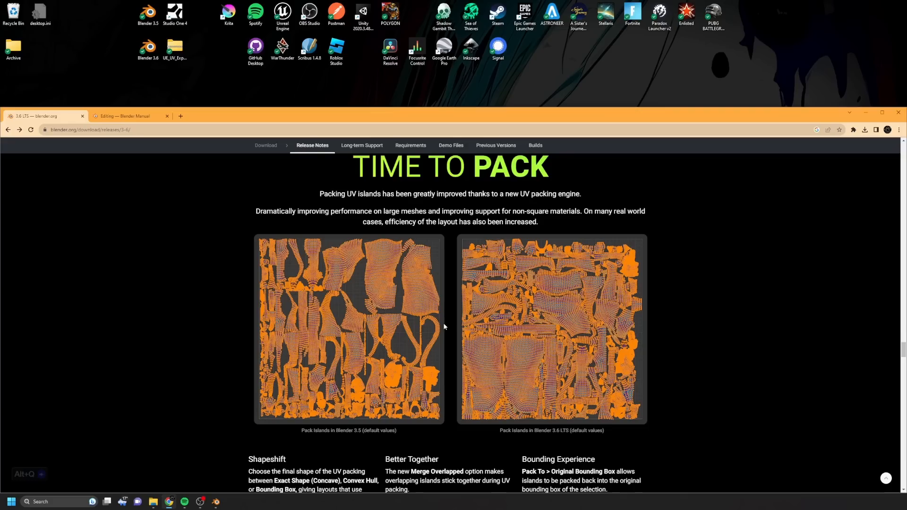
{"action": "scroll", "coordinate": [394, 329], "scroll_direction": "up", "scroll_amount": 1}
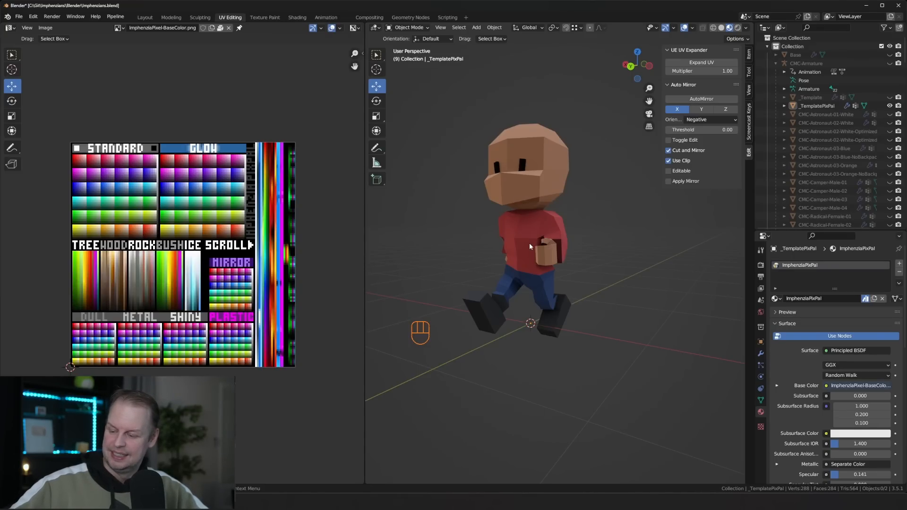
Collapse the shirt and trouser UVs to a single point with scale 0 and move them onto the palette's black area.
{"action": "left_click", "coordinate": [549, 222]}
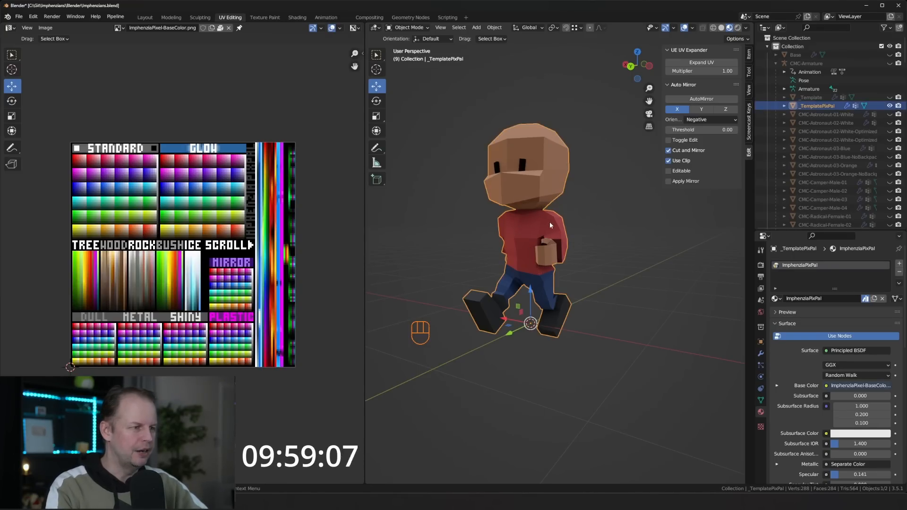
{"action": "key", "text": "Tab"}
{"action": "scroll", "coordinate": [562, 244], "scroll_direction": "up", "scroll_amount": 4, "text": "shift"}
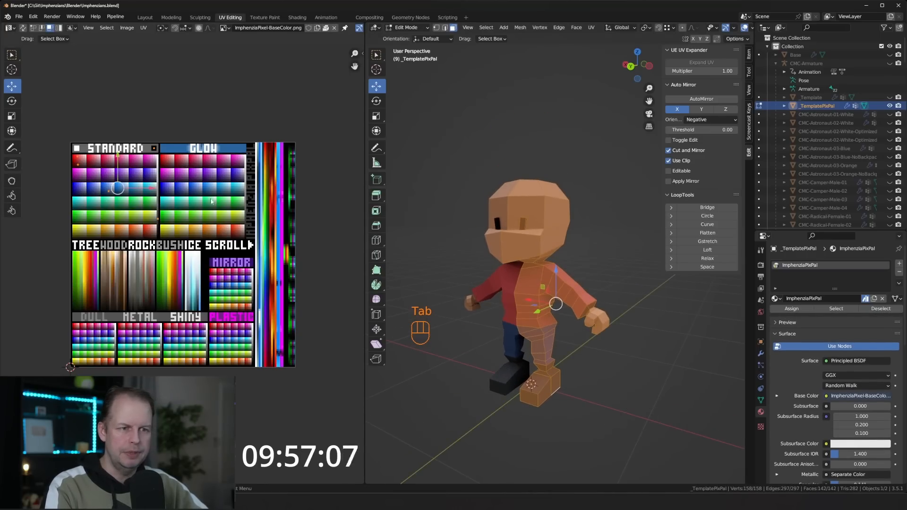
{"action": "key", "text": "a"}
{"action": "key", "text": "b"}
{"action": "left_click_drag", "start_coordinate": [69, 155], "coordinate": [133, 215]}
{"action": "key", "text": "s"}
{"action": "key", "text": "0"}
{"action": "key", "text": "Return"}
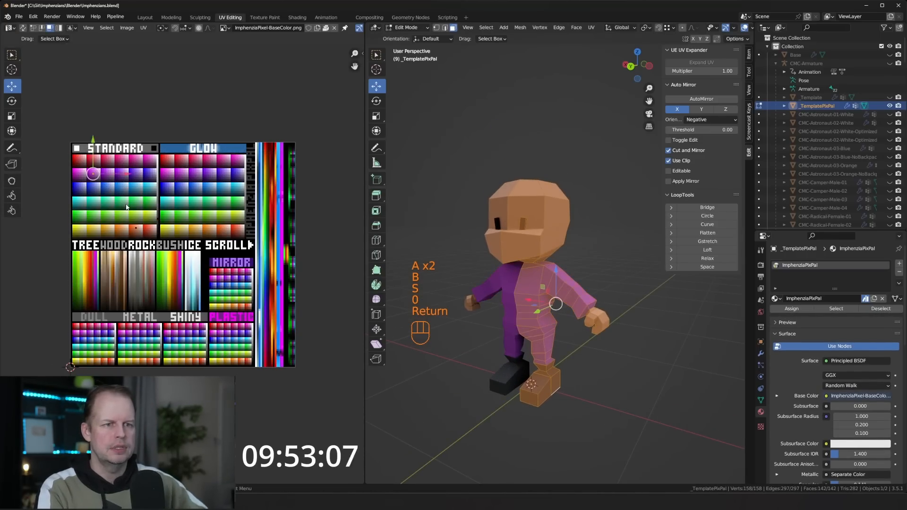
{"action": "key", "text": "g"}
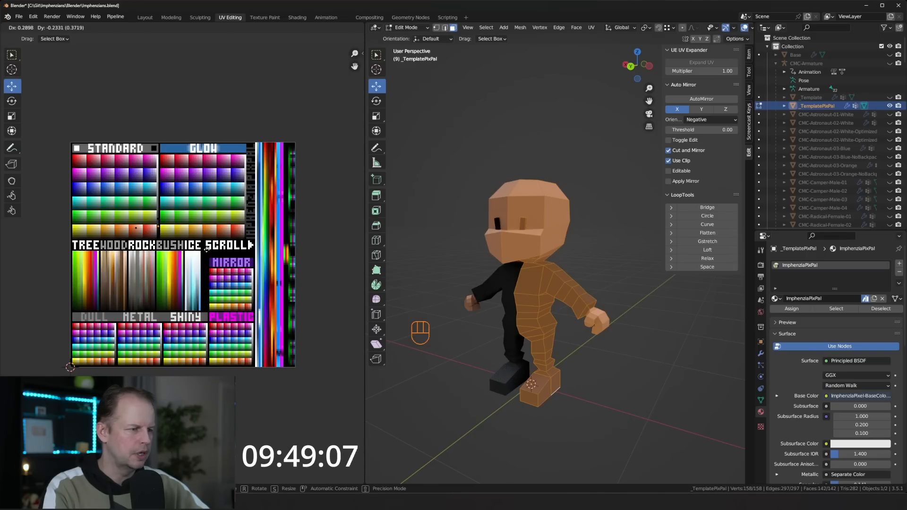
{"action": "left_click", "coordinate": [206, 249]}
Move the lower back edge of the character's head outward and down by about 0.08 m.
{"action": "middle_click_drag", "start_coordinate": [557, 264], "coordinate": [536, 260]}
{"action": "left_click", "coordinate": [558, 218]}
{"action": "middle_click_drag", "start_coordinate": [573, 221], "coordinate": [556, 253]}
{"action": "key", "text": "2"}
{"action": "left_click", "coordinate": [556, 274]}
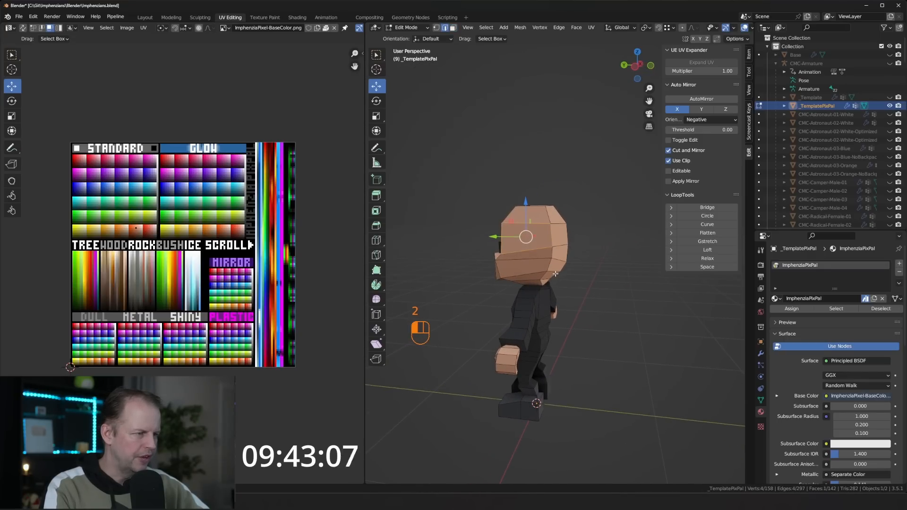
{"action": "key", "text": "g"}
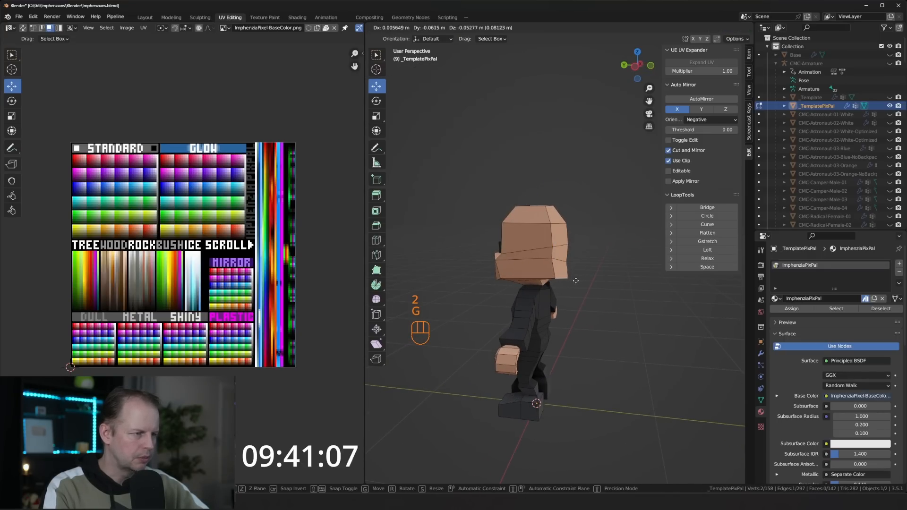
{"action": "left_click", "coordinate": [575, 280]}
Select the top, side, back and upper front faces of the head, leaving the face area unselected.
{"action": "middle_click_drag", "start_coordinate": [574, 280], "coordinate": [598, 279]}
{"action": "key", "text": "3"}
{"action": "left_click", "coordinate": [542, 278]}
{"action": "middle_click_drag", "start_coordinate": [507, 229], "coordinate": [537, 247]}
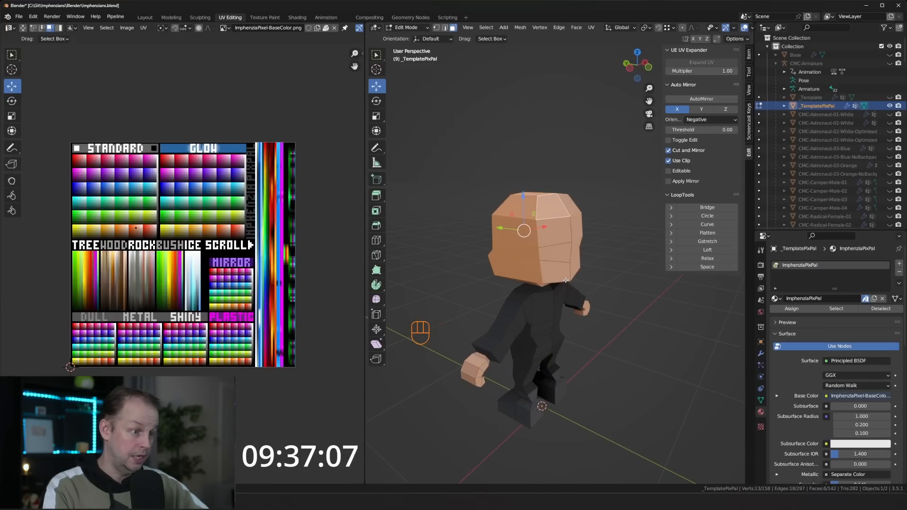
{"action": "left_click", "coordinate": [566, 280], "text": "ctrl"}
{"action": "middle_click_drag", "start_coordinate": [565, 280], "coordinate": [509, 221]}
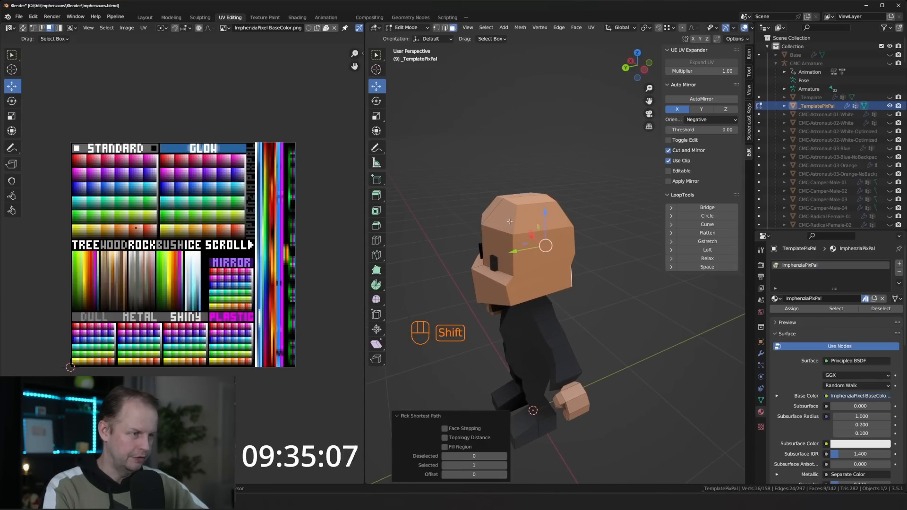
{"action": "left_click", "coordinate": [501, 216], "text": "shift"}
Extrude the selected head faces along their normals by about 0.02 m to form a hood shell.
{"action": "middle_click_drag", "start_coordinate": [603, 258], "coordinate": [588, 266]}
{"action": "key", "text": "alt+e"}
{"action": "left_click", "coordinate": [599, 284]}
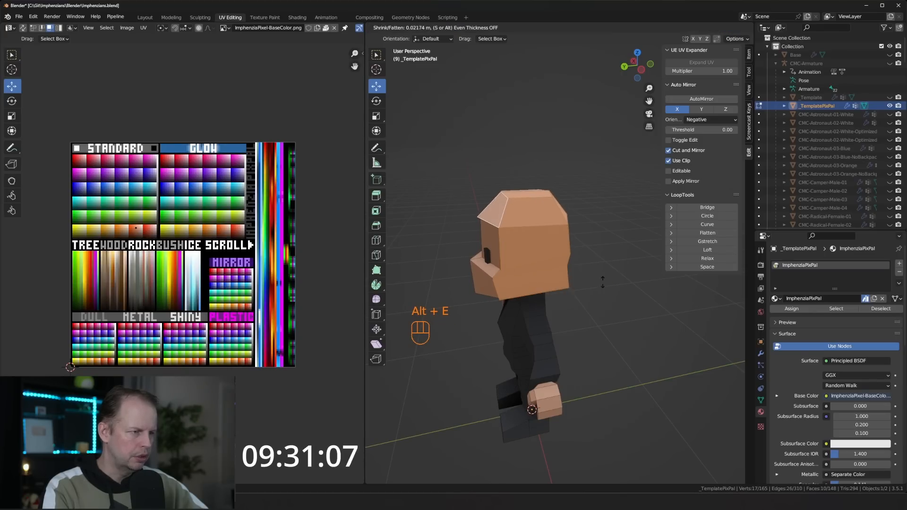
{"action": "left_click", "coordinate": [605, 279]}
Add a loop cut to the hood shell near its front rim on the side of the head.
{"action": "middle_click_drag", "start_coordinate": [605, 279], "coordinate": [539, 230]}
{"action": "key", "text": "ctrl+r"}
{"action": "left_click", "coordinate": [539, 228]}
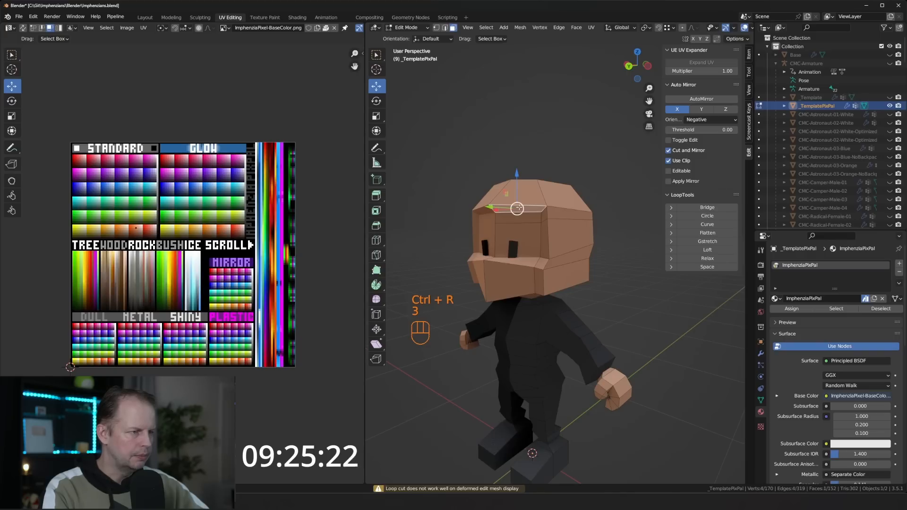
Raise the narrow face under the hood's front rim by about 0.05 m and shift the forehead edge below it slightly.
{"action": "key", "text": "g"}
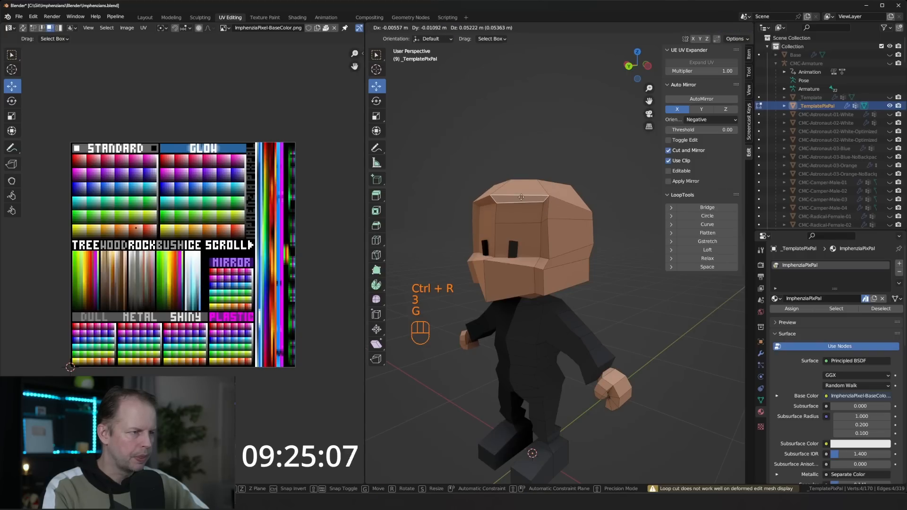
{"action": "left_click", "coordinate": [521, 198]}
{"action": "middle_click_drag", "start_coordinate": [523, 226], "coordinate": [488, 226]}
{"action": "key", "text": "2"}
{"action": "left_click", "coordinate": [494, 228]}
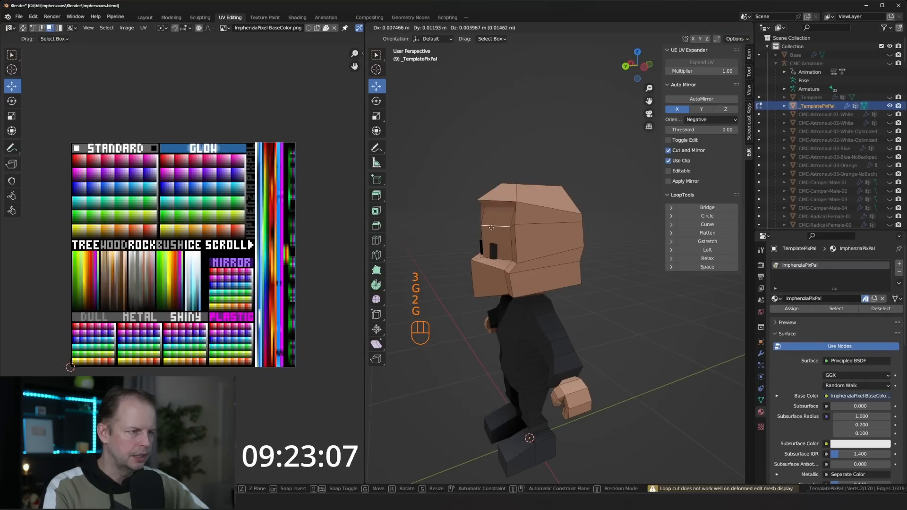
{"action": "key", "text": "g"}
Recolour the forehead face as a white headband by moving its UVs to the lightest grey swatch of the palette.
{"action": "key", "text": "3"}
{"action": "left_click", "coordinate": [495, 217]}
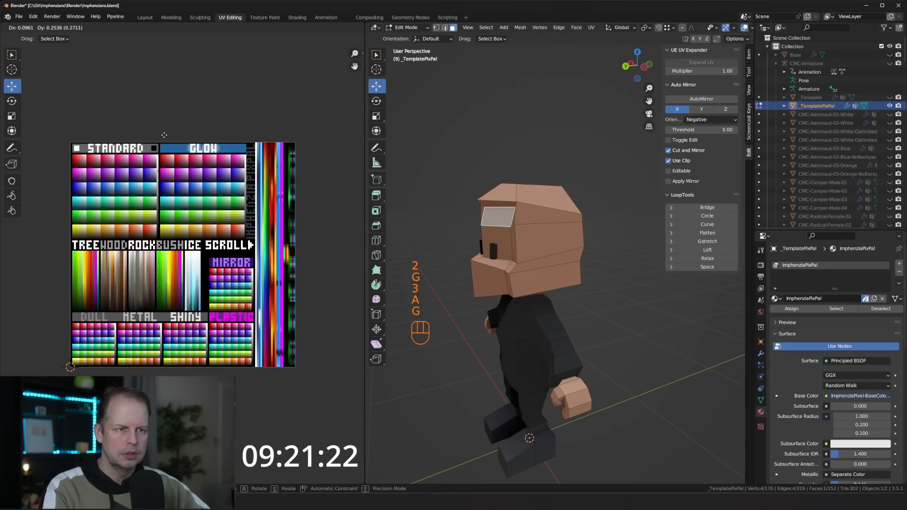
{"action": "key", "text": "g"}
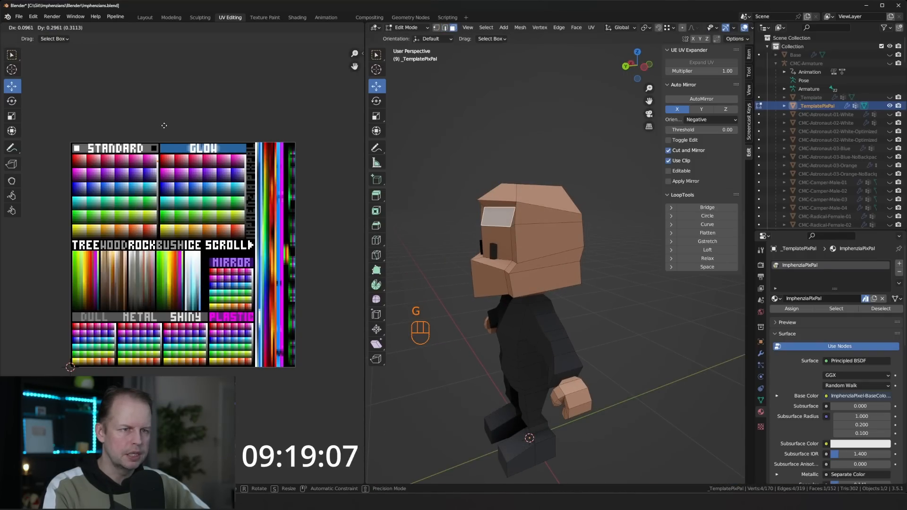
{"action": "left_click", "coordinate": [164, 126]}
Select the side, top and back faces of the hood shell, including its lower back faces.
{"action": "key", "text": "3"}
{"action": "middle_click_drag", "start_coordinate": [567, 246], "coordinate": [527, 214]}
{"action": "left_click", "coordinate": [558, 268]}
{"action": "left_click", "coordinate": [504, 212], "text": "ctrl+shift"}
{"action": "left_click", "coordinate": [528, 214], "text": "shift"}
{"action": "left_click", "coordinate": [564, 216], "text": "shift"}
{"action": "left_click", "coordinate": [567, 229], "text": "shift"}
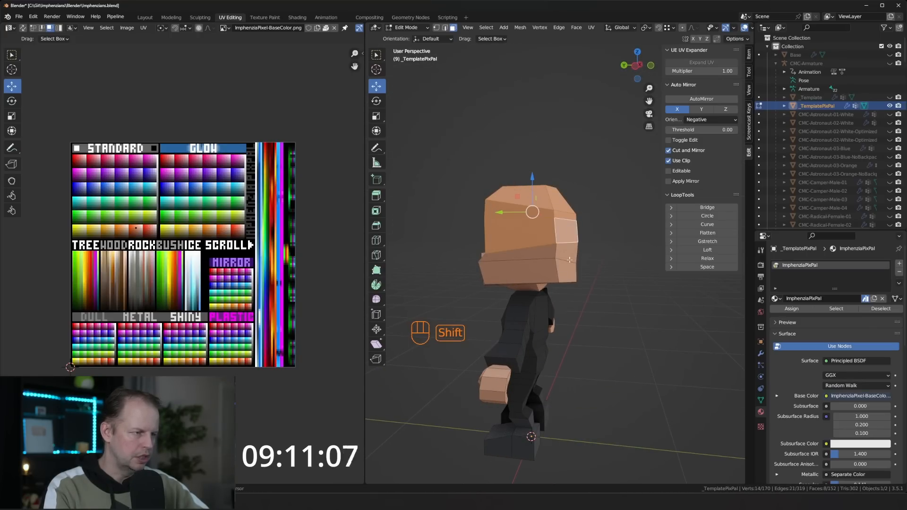
{"action": "left_click", "coordinate": [566, 270], "text": "shift"}
{"action": "left_click", "coordinate": [534, 268], "text": "shift"}
Add the hood's front rim, inner edge and underside faces to the selection.
{"action": "middle_click_drag", "start_coordinate": [535, 268], "coordinate": [559, 236]}
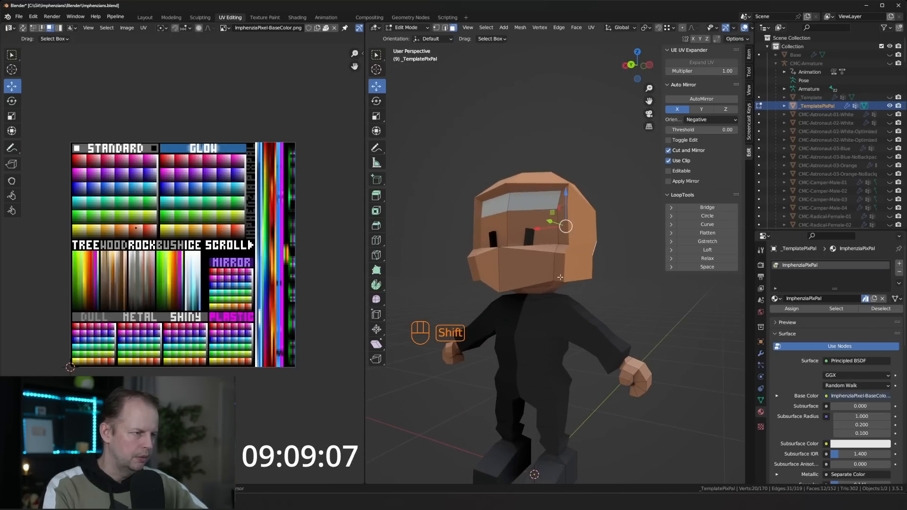
{"action": "left_click", "coordinate": [559, 236], "text": "shift"}
{"action": "left_click", "coordinate": [559, 203], "text": "shift"}
{"action": "left_click", "coordinate": [537, 192], "text": "shift"}
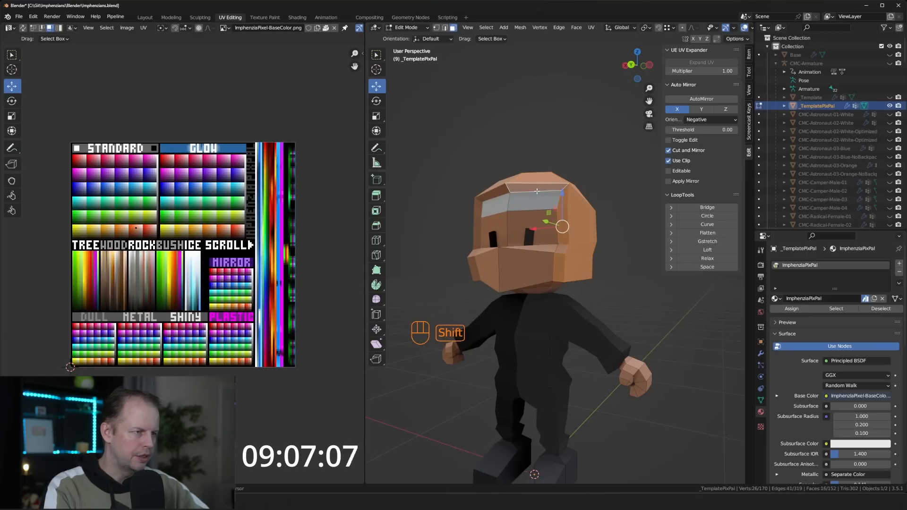
{"action": "middle_click_drag", "start_coordinate": [537, 192], "coordinate": [538, 193]}
{"action": "left_click", "coordinate": [546, 252], "text": "shift"}
{"action": "left_click", "coordinate": [565, 255], "text": "shift"}
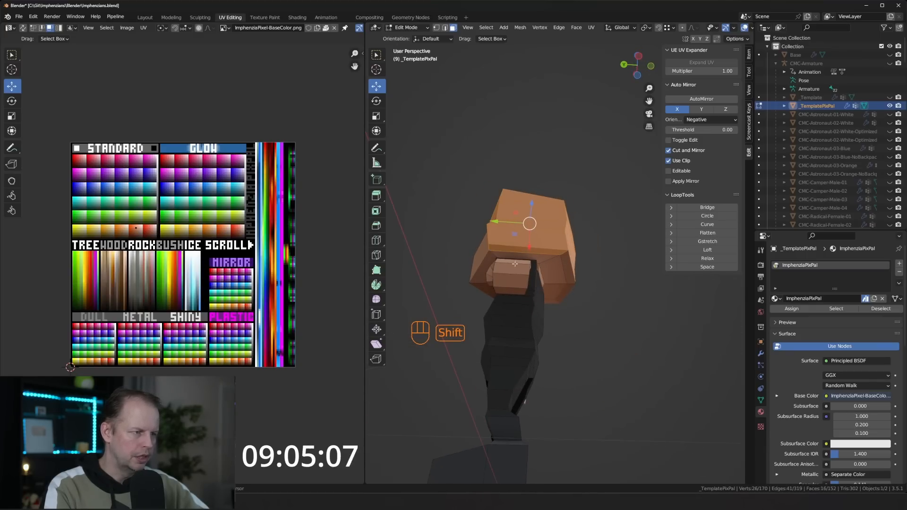
{"action": "key", "text": "ctrl+z"}
{"action": "left_click", "coordinate": [567, 267], "text": "shift"}
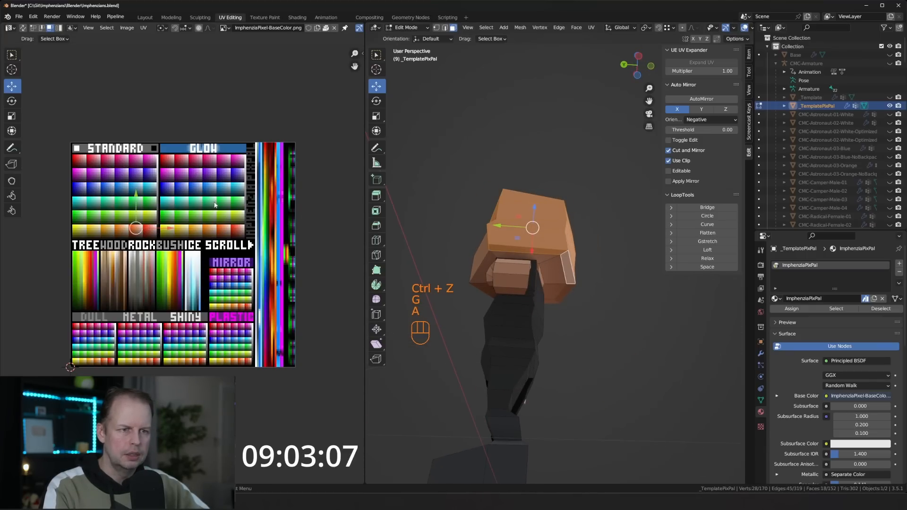
Recolour the selected hood faces black by moving their UVs to the black area of the palette.
{"action": "key", "text": "a"}
{"action": "key", "text": "g"}
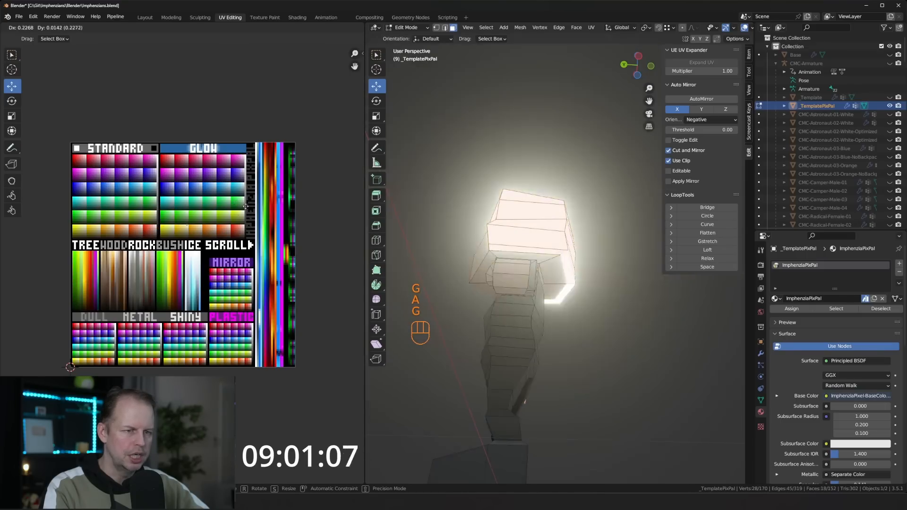
{"action": "left_click", "coordinate": [237, 199]}
Reshape the lower side of the hood by moving two of its rim edges.
{"action": "middle_click_drag", "start_coordinate": [529, 265], "coordinate": [578, 272]}
{"action": "left_click", "coordinate": [567, 276]}
{"action": "key", "text": "2"}
{"action": "left_click", "coordinate": [570, 277]}
{"action": "key", "text": "g"}
{"action": "left_click", "coordinate": [576, 277]}
{"action": "left_click", "coordinate": [528, 270]}
{"action": "key", "text": "g"}
{"action": "left_click", "coordinate": [631, 279]}
Recolour the skin-toned inner side faces of the hood beside the cheek black on the palette.
{"action": "key", "text": "3"}
{"action": "left_click", "coordinate": [549, 263], "text": "shift"}
{"action": "key", "text": "a"}
{"action": "key", "text": "a"}
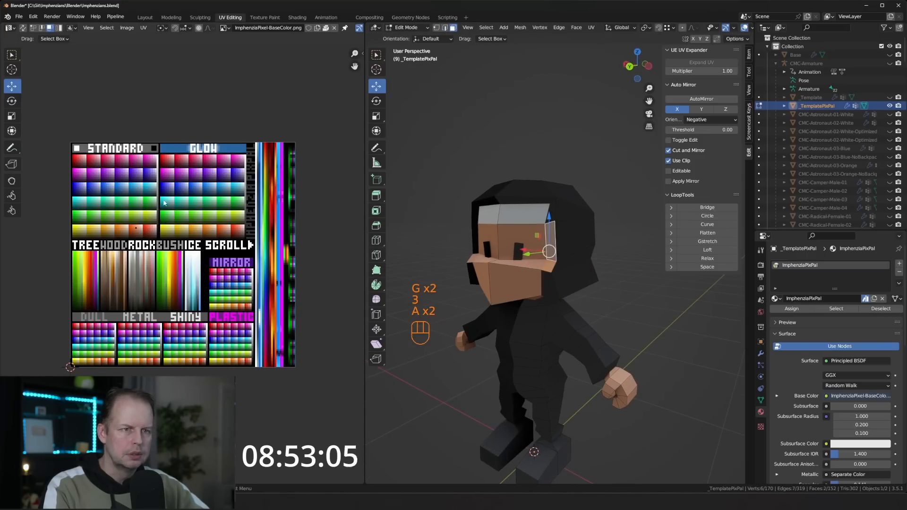
{"action": "key", "text": "Tab"}
{"action": "middle_click_drag", "start_coordinate": [595, 279], "coordinate": [654, 290]}
{"action": "key", "text": "Tab"}
{"action": "key", "text": "3"}
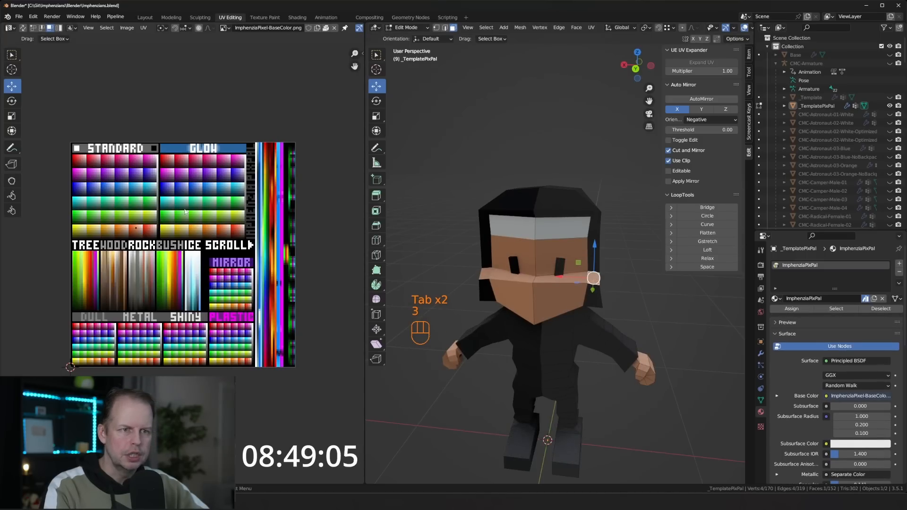
{"action": "key", "text": "a"}
{"action": "key", "text": "g"}
{"action": "left_click", "coordinate": [197, 219]}
Select the two underside faces at the back of the hood and extrude them downward.
{"action": "middle_click_drag", "start_coordinate": [609, 261], "coordinate": [562, 268]}
{"action": "key", "text": "2"}
{"action": "key", "text": "3"}
{"action": "left_click", "coordinate": [564, 270]}
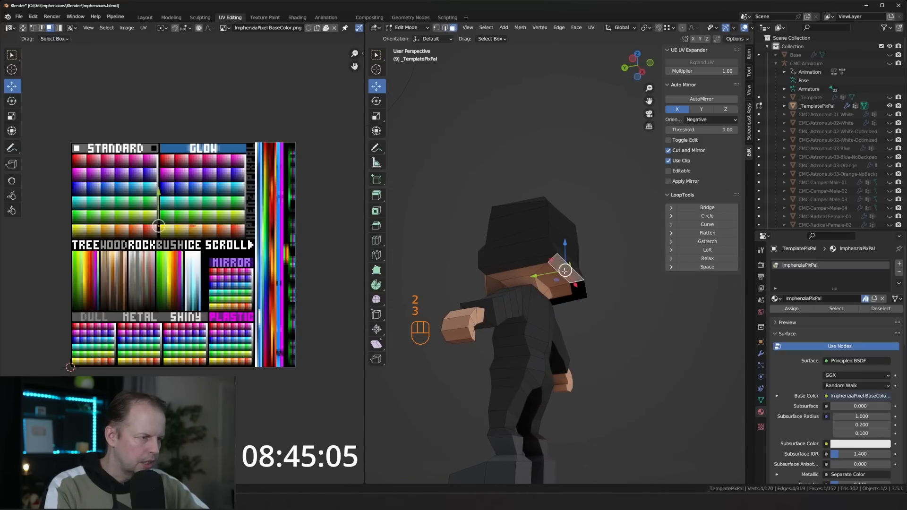
{"action": "left_click", "coordinate": [541, 265], "text": "shift"}
{"action": "key", "text": "ctrl+z"}
{"action": "left_click", "coordinate": [538, 263], "text": "shift"}
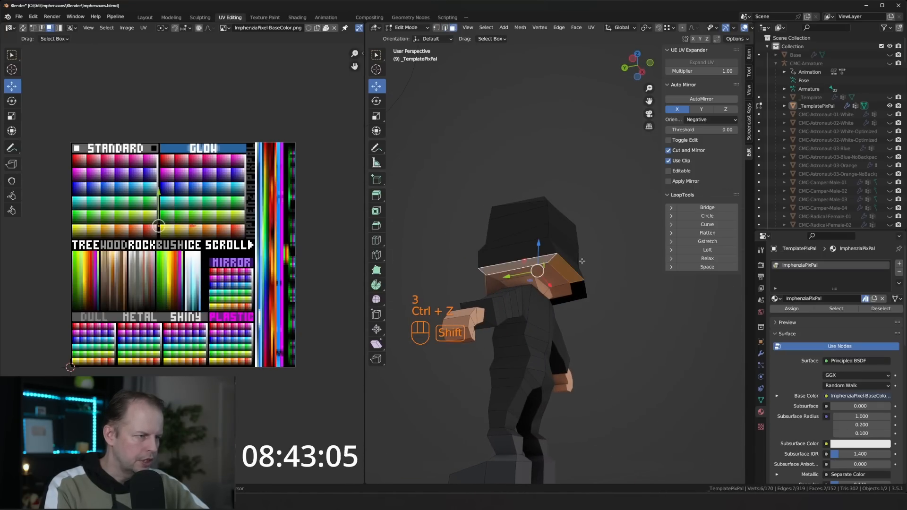
{"action": "key", "text": "e"}
{"action": "left_click", "coordinate": [543, 281]}
Recolour the skin-toned inner face of the extruded hood section black.
{"action": "left_click", "coordinate": [574, 289]}
{"action": "middle_click_drag", "start_coordinate": [576, 289], "coordinate": [602, 273]}
{"action": "scroll", "coordinate": [631, 277], "scroll_direction": "up", "scroll_amount": 5}
{"action": "key", "text": "3"}
{"action": "key", "text": "a"}
{"action": "key", "text": "a"}
{"action": "left_click", "coordinate": [568, 305]}
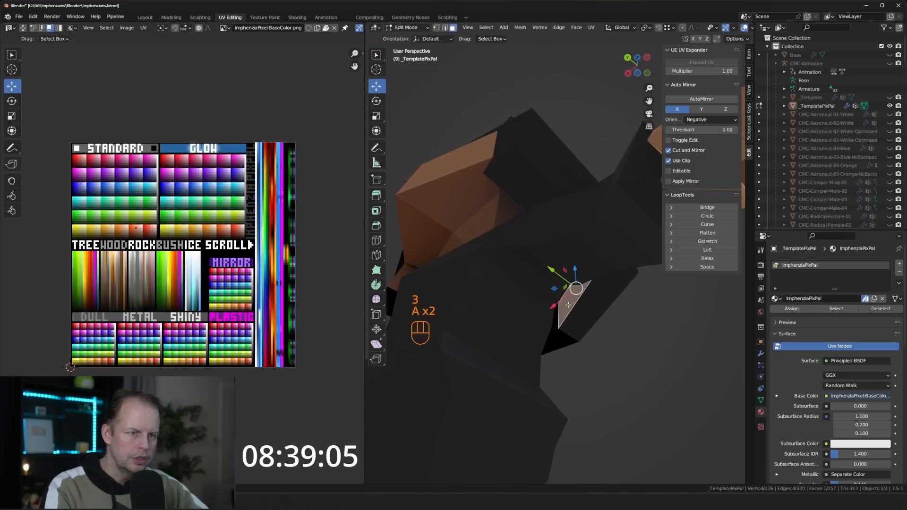
{"action": "key", "text": "a"}
Select the bottom back face of the hood extension and move it down along the character's back.
{"action": "middle_click_drag", "start_coordinate": [580, 302], "coordinate": [614, 306]}
{"action": "scroll", "coordinate": [614, 306], "scroll_direction": "down", "scroll_amount": 4}
{"action": "left_click", "coordinate": [571, 285]}
{"action": "left_click", "coordinate": [558, 279], "text": "shift"}
{"action": "middle_click_drag", "start_coordinate": [562, 283], "coordinate": [583, 326]}
{"action": "left_click", "coordinate": [557, 294]}
{"action": "key", "text": "g"}
{"action": "left_click", "coordinate": [591, 306]}
Extrude the hood's bottom back face further down the back, rotate and reposition it, and adjust one adjoining edge.
{"action": "key", "text": "e"}
{"action": "left_click", "coordinate": [624, 353]}
{"action": "key", "text": "r"}
{"action": "left_click", "coordinate": [648, 338]}
{"action": "key", "text": "g"}
{"action": "left_click", "coordinate": [646, 348]}
{"action": "key", "text": "2"}
{"action": "left_click", "coordinate": [588, 299]}
{"action": "key", "text": "g"}
{"action": "left_click", "coordinate": [577, 303]}
Extrude the lowest face of the back drape once more and move it by about 0.03 m.
{"action": "key", "text": "1"}
{"action": "key", "text": "3"}
{"action": "left_click", "coordinate": [579, 333]}
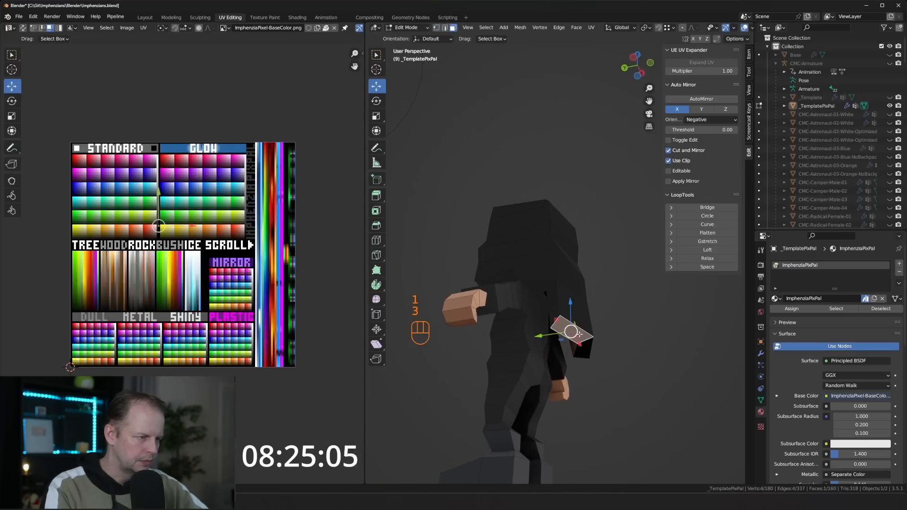
{"action": "key", "text": "e"}
{"action": "left_click", "coordinate": [587, 358]}
{"action": "middle_click_drag", "start_coordinate": [589, 358], "coordinate": [642, 344]}
{"action": "key", "text": "g"}
{"action": "left_click", "coordinate": [621, 352]}
Select the three skin-toned inner faces of the back drape and move their UVs to black.
{"action": "key", "text": "3"}
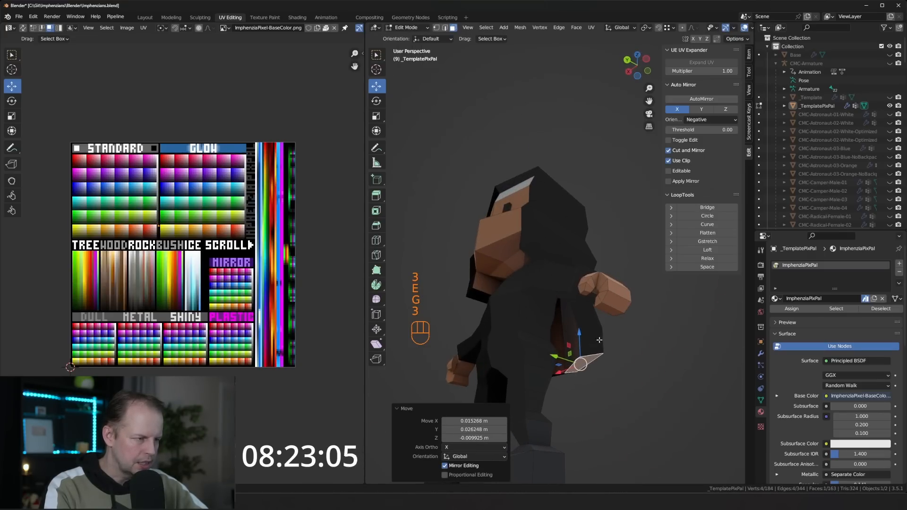
{"action": "key", "text": "a"}
{"action": "left_click", "coordinate": [573, 344]}
{"action": "left_click", "coordinate": [569, 333], "text": "shift"}
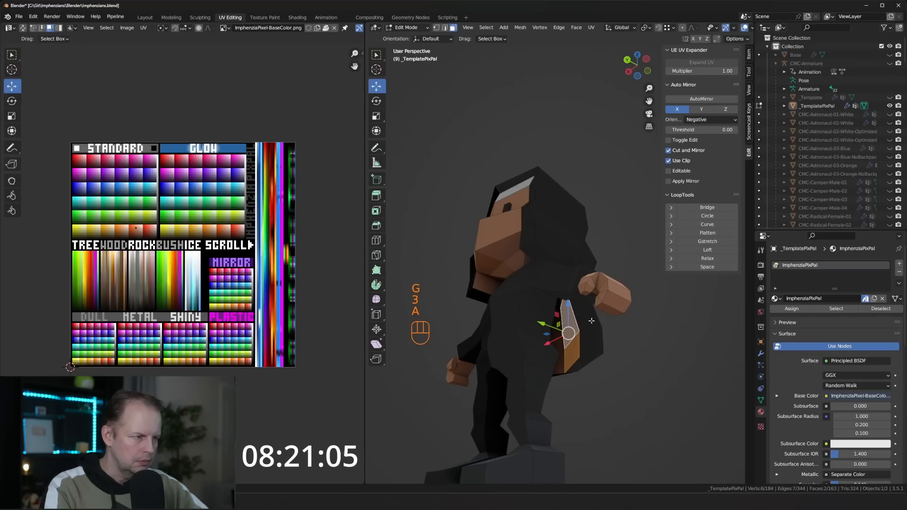
{"action": "middle_click_drag", "start_coordinate": [591, 321], "coordinate": [617, 310]}
{"action": "left_click", "coordinate": [558, 270], "text": "shift"}
{"action": "key", "text": "ctrl+z"}
{"action": "left_click", "coordinate": [566, 278], "text": "shift"}
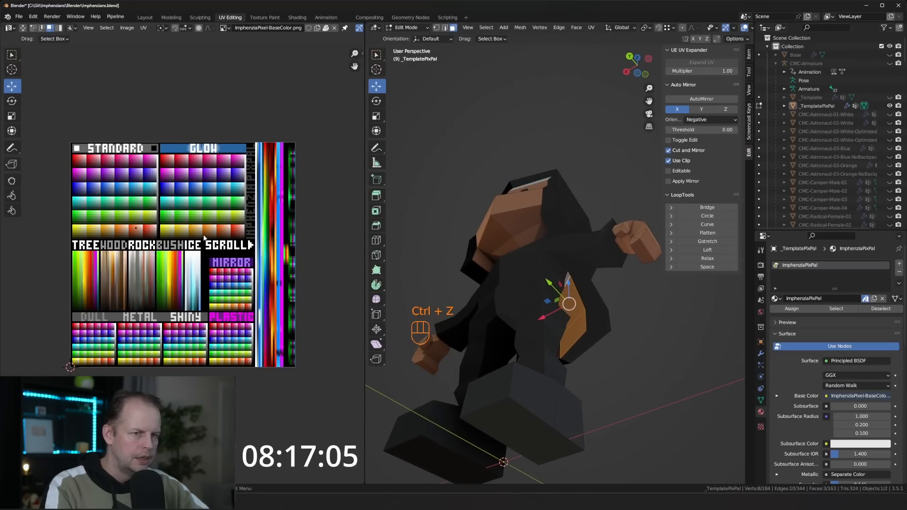
{"action": "key", "text": "a"}
{"action": "key", "text": "g"}
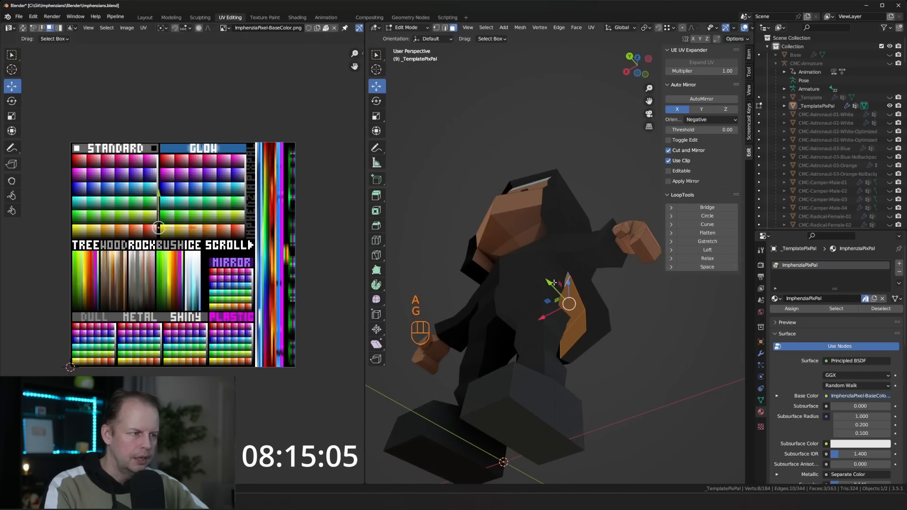
Recolour the remaining skin-toned hood face below the cheek black and return to Object Mode.
{"action": "middle_click_drag", "start_coordinate": [554, 283], "coordinate": [611, 316]}
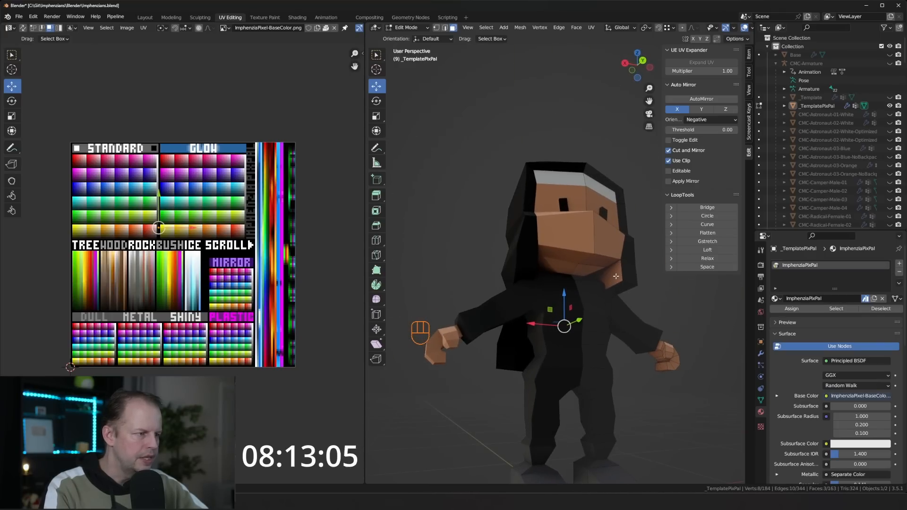
{"action": "left_click", "coordinate": [616, 276]}
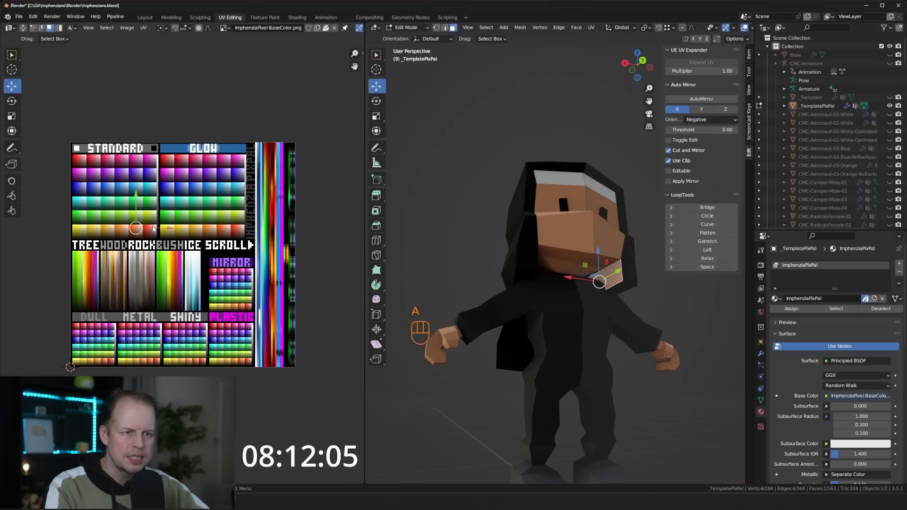
{"action": "key", "text": "g"}
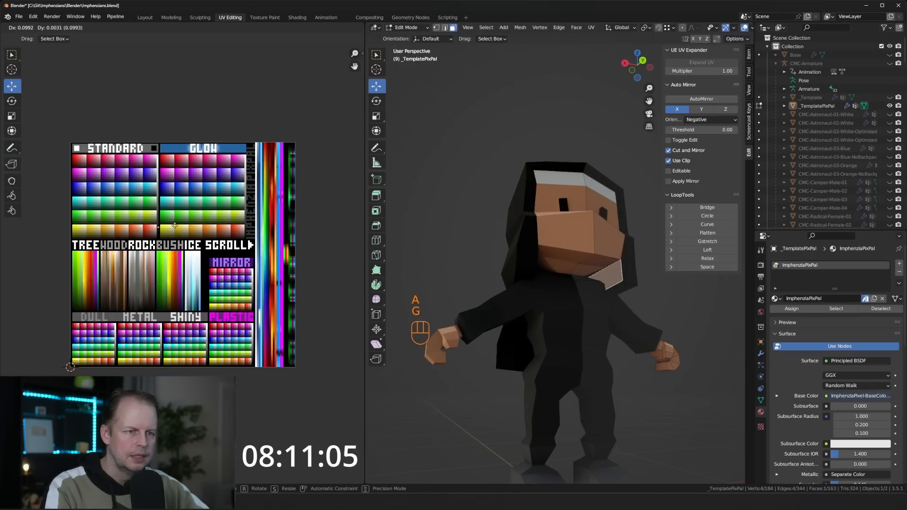
{"action": "left_click", "coordinate": [174, 228]}
{"action": "key", "text": "Tab"}
{"action": "scroll", "coordinate": [603, 296], "scroll_direction": "down", "scroll_amount": 3}
{"action": "middle_click_drag", "start_coordinate": [604, 299], "coordinate": [532, 299]}
{"action": "scroll", "coordinate": [532, 316], "scroll_direction": "up", "scroll_amount": 3}
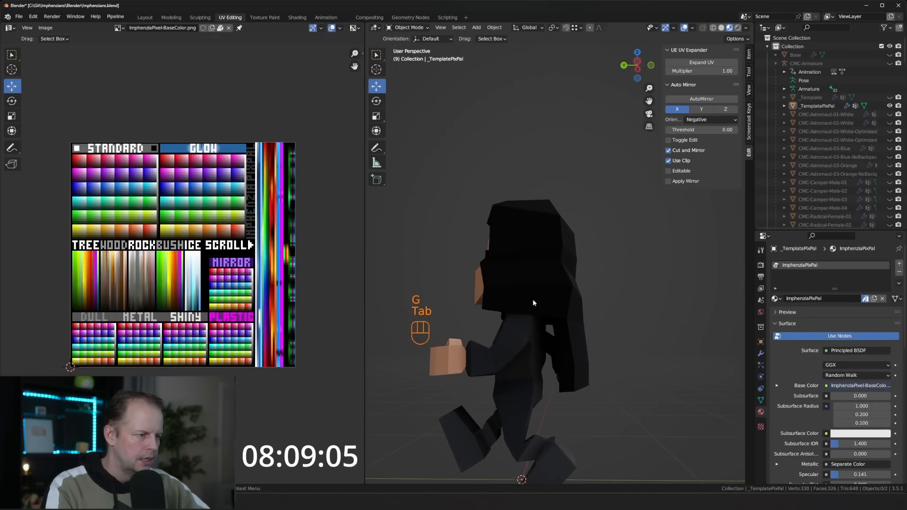
Box-select the UVs on the black palette area for the whole character and shift them slightly.
{"action": "key", "text": "Tab"}
{"action": "key", "text": "a"}
{"action": "key", "text": "a"}
{"action": "key", "text": "a"}
{"action": "key", "text": "b"}
{"action": "left_click_drag", "start_coordinate": [152, 220], "coordinate": [165, 234]}
{"action": "key", "text": "g"}
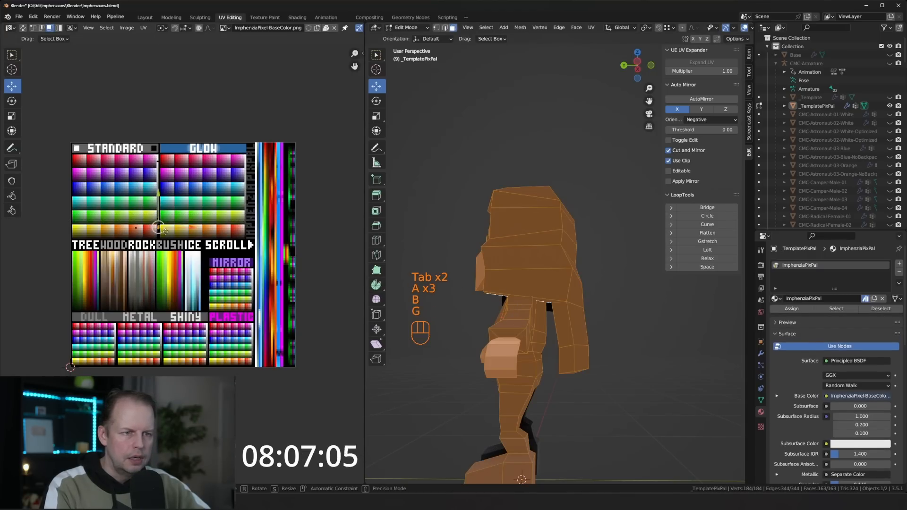
{"action": "left_click", "coordinate": [166, 228]}
{"action": "key", "text": "g"}
{"action": "left_click", "coordinate": [166, 227]}
{"action": "key", "text": "Tab"}
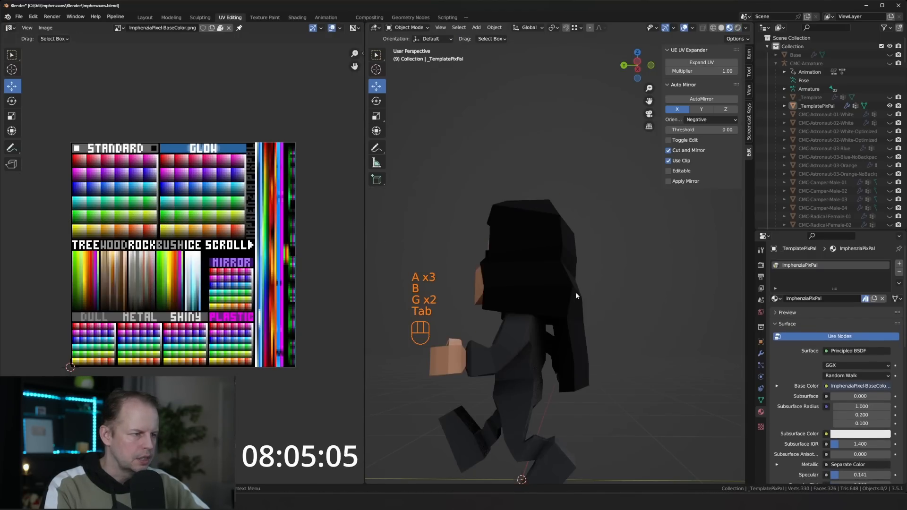
Slim the leg by scaling its lower-thigh and knee face loops to about 0.71.
{"action": "scroll", "coordinate": [576, 293], "scroll_direction": "down", "scroll_amount": 2}
{"action": "middle_click_drag", "start_coordinate": [576, 293], "coordinate": [504, 290]}
{"action": "scroll", "coordinate": [601, 311], "scroll_direction": "up", "scroll_amount": 4}
{"action": "key", "text": "Tab"}
{"action": "key", "text": "Tab"}
{"action": "scroll", "coordinate": [571, 342], "scroll_direction": "up", "scroll_amount": 3}
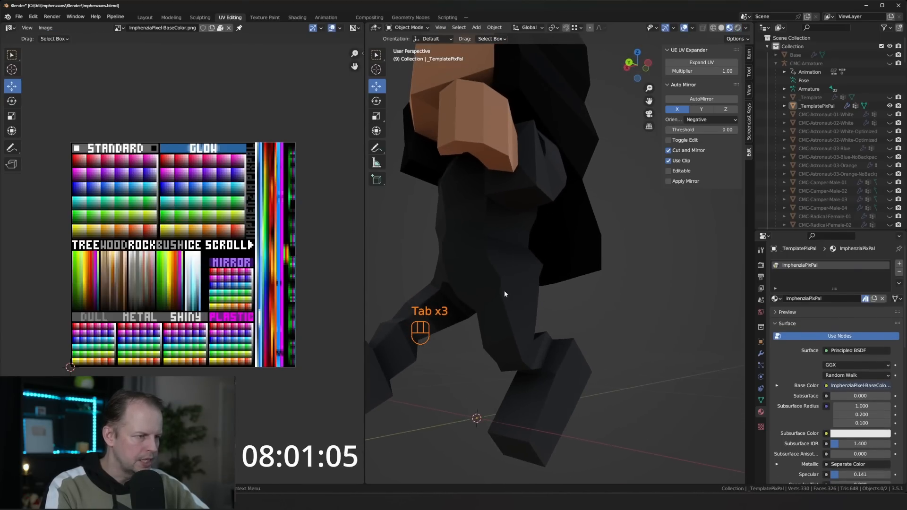
{"action": "key", "text": "Tab"}
{"action": "key", "text": "3"}
{"action": "key", "text": "a"}
{"action": "key", "text": "a"}
{"action": "left_click", "coordinate": [503, 274]}
{"action": "key", "text": "s"}
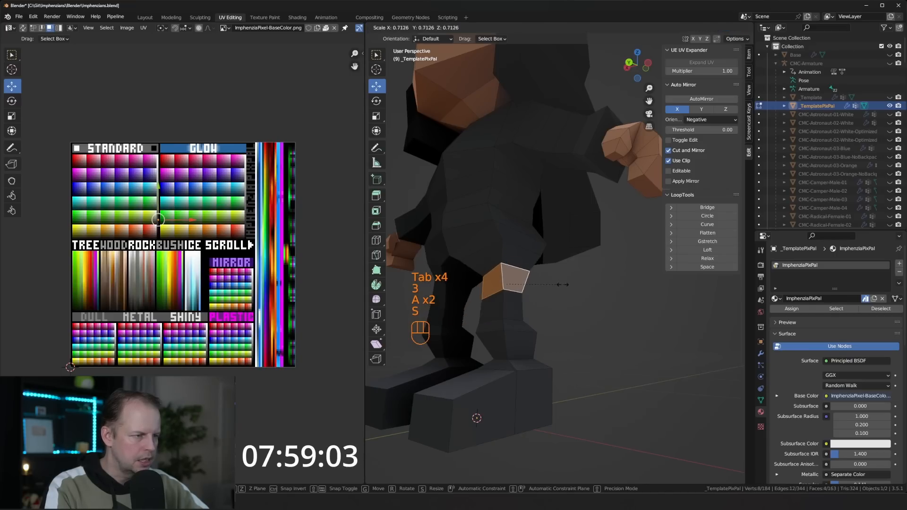
{"action": "left_click", "coordinate": [499, 315]}
{"action": "key", "text": "a"}
{"action": "key", "text": "a"}
Select the edge loop around the lower leg above the ankle and scale it to about 0.62.
{"action": "key", "text": "2"}
{"action": "key", "text": "a"}
{"action": "key", "text": "a"}
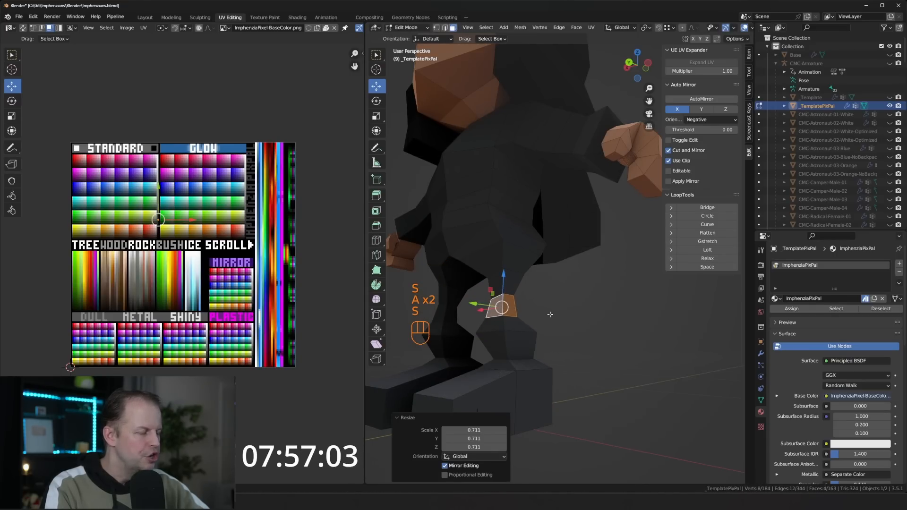
{"action": "left_click", "coordinate": [525, 330], "text": "alt+shift"}
{"action": "key", "text": "s"}
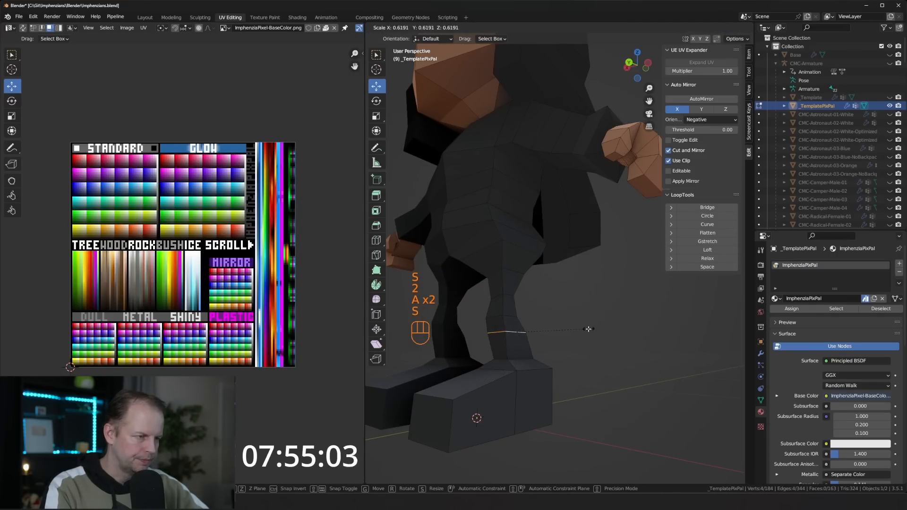
{"action": "left_click", "coordinate": [520, 332]}
Move an edge at the back of the upper thigh to refine the leg's shape.
{"action": "scroll", "coordinate": [544, 283], "scroll_direction": "up", "scroll_amount": 2}
{"action": "key", "text": "2"}
{"action": "left_click", "coordinate": [552, 272]}
{"action": "key", "text": "g"}
{"action": "middle_click_drag", "start_coordinate": [554, 274], "coordinate": [378, 265]}
{"action": "left_click", "coordinate": [579, 282]}
Select the pelvis, thigh and leg faces below the tunic down to the ankle.
{"action": "key", "text": "3"}
{"action": "left_click", "coordinate": [490, 266], "text": "shift"}
{"action": "left_click", "coordinate": [458, 270], "text": "shift"}
{"action": "left_click", "coordinate": [441, 270], "text": "shift"}
{"action": "left_click", "coordinate": [513, 290], "text": "shift"}
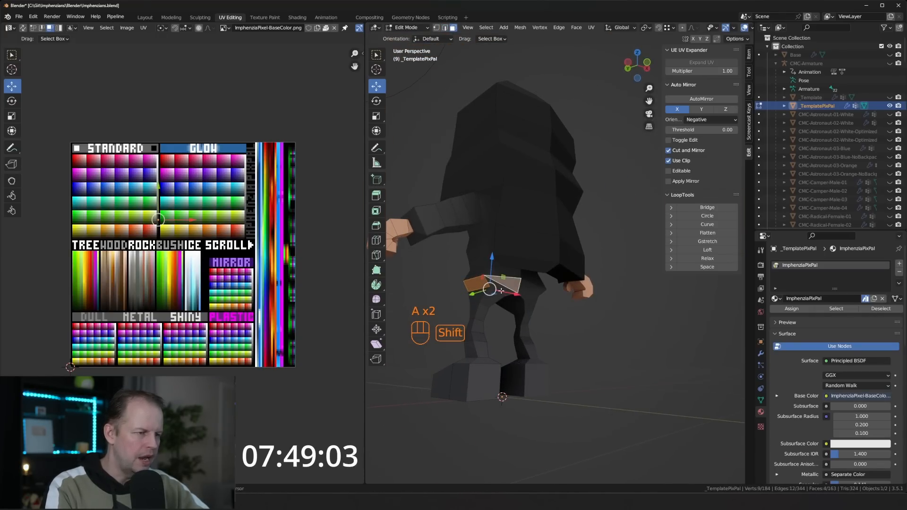
{"action": "left_click", "coordinate": [494, 290], "text": "shift"}
{"action": "scroll", "coordinate": [536, 300], "scroll_direction": "up", "scroll_amount": 3}
{"action": "middle_click_drag", "start_coordinate": [490, 290], "coordinate": [596, 310]}
{"action": "left_click", "coordinate": [492, 293], "text": "ctrl+shift"}
{"action": "middle_click_drag", "start_coordinate": [604, 297], "coordinate": [619, 283]}
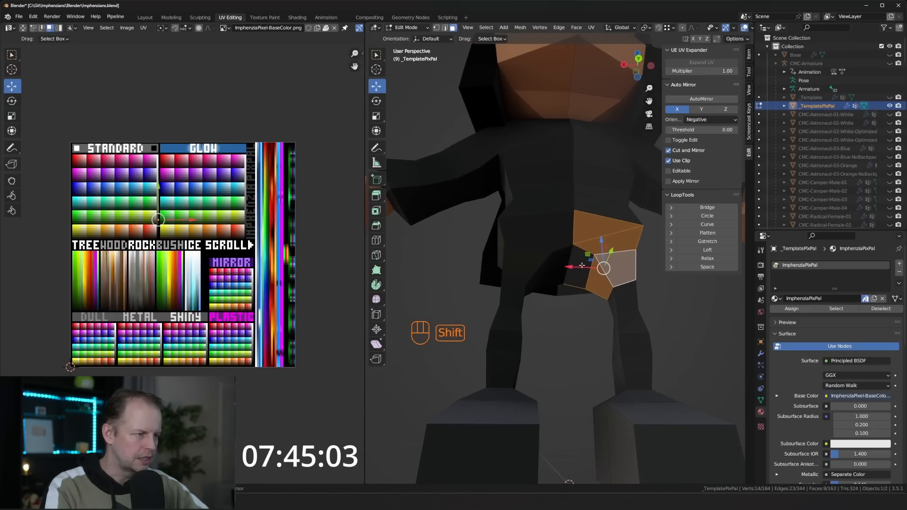
{"action": "left_click", "coordinate": [619, 284], "text": "alt+shift"}
{"action": "left_click", "coordinate": [620, 306], "text": "alt+shift"}
{"action": "left_click", "coordinate": [621, 328], "text": "alt+shift"}
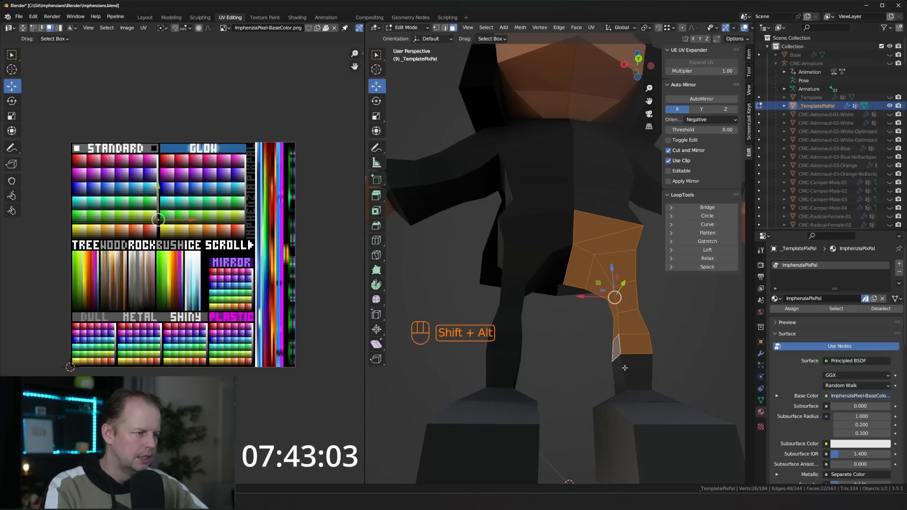
{"action": "left_click", "coordinate": [625, 367], "text": "alt+shift"}
Move the selected leg UVs onto the skin tone in the orange row of the STANDARD palette.
{"action": "key", "text": "g"}
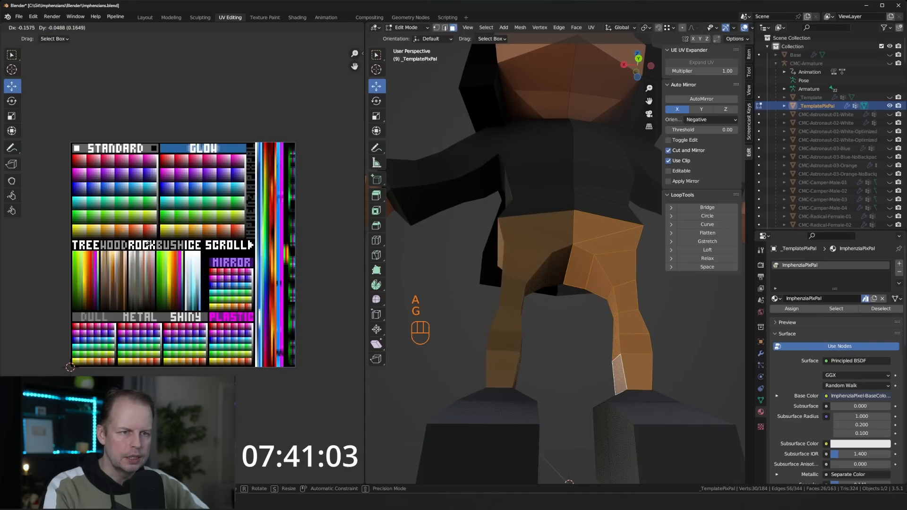
{"action": "left_click", "coordinate": [150, 245]}
{"action": "scroll", "coordinate": [161, 246], "scroll_direction": "down", "scroll_amount": 2}
{"action": "scroll", "coordinate": [170, 246], "scroll_direction": "up", "scroll_amount": 1}
{"action": "key", "text": "g"}
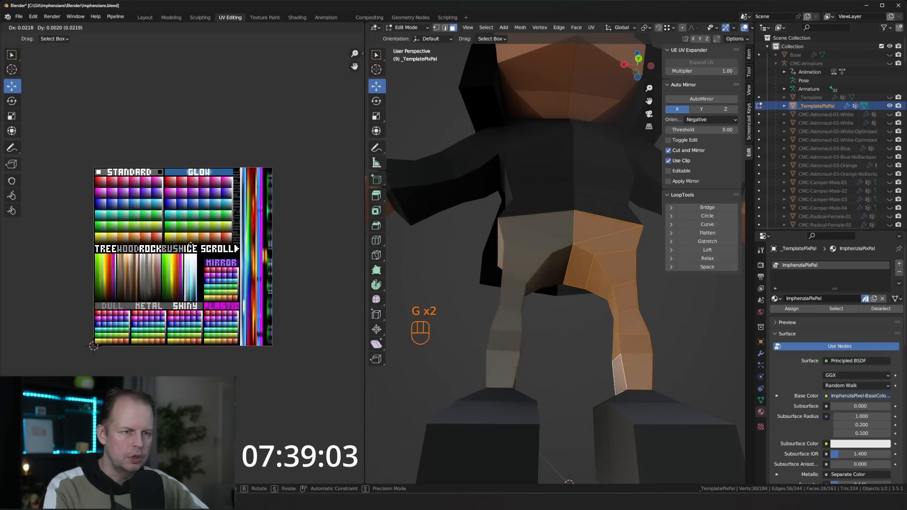
{"action": "left_click", "coordinate": [197, 245]}
{"action": "scroll", "coordinate": [180, 226], "scroll_direction": "up", "scroll_amount": 3}
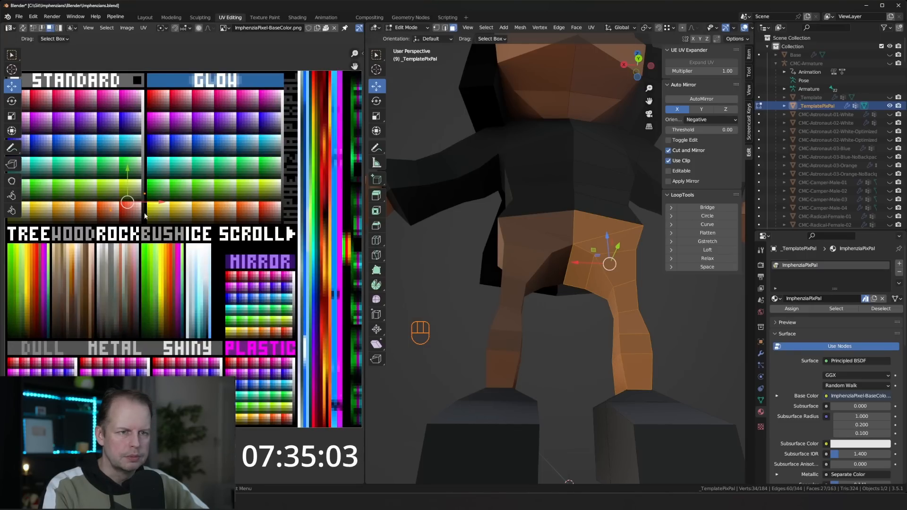
{"action": "scroll", "coordinate": [594, 271], "scroll_direction": "down", "scroll_amount": 5}
Add a loop cut across the upper thigh, then adjust it with Shrink/Fatten and reposition it.
{"action": "middle_click_drag", "start_coordinate": [594, 271], "coordinate": [652, 310]}
{"action": "scroll", "coordinate": [611, 268], "scroll_direction": "up", "scroll_amount": 4}
{"action": "key", "text": "3"}
{"action": "key", "text": "a"}
{"action": "key", "text": "a"}
{"action": "key", "text": "ctrl+r"}
{"action": "left_click", "coordinate": [569, 253]}
{"action": "left_click", "coordinate": [569, 259]}
{"action": "key", "text": "alt+s"}
{"action": "left_click", "coordinate": [655, 299]}
{"action": "key", "text": "g"}
{"action": "left_click", "coordinate": [667, 305]}
Move individual edges around the upper inner thigh to reshape where the leg meets the pelvis.
{"action": "key", "text": "2"}
{"action": "left_click", "coordinate": [625, 262]}
{"action": "key", "text": "g"}
{"action": "left_click", "coordinate": [602, 265]}
{"action": "left_click", "coordinate": [586, 277]}
{"action": "key", "text": "g"}
{"action": "left_click", "coordinate": [575, 280]}
{"action": "key", "text": "g"}
Reposition the inner thigh edges down towards the knee to smooth the leg's contour.
{"action": "left_click", "coordinate": [620, 294]}
{"action": "left_click", "coordinate": [598, 306]}
{"action": "key", "text": "g"}
{"action": "left_click", "coordinate": [620, 309]}
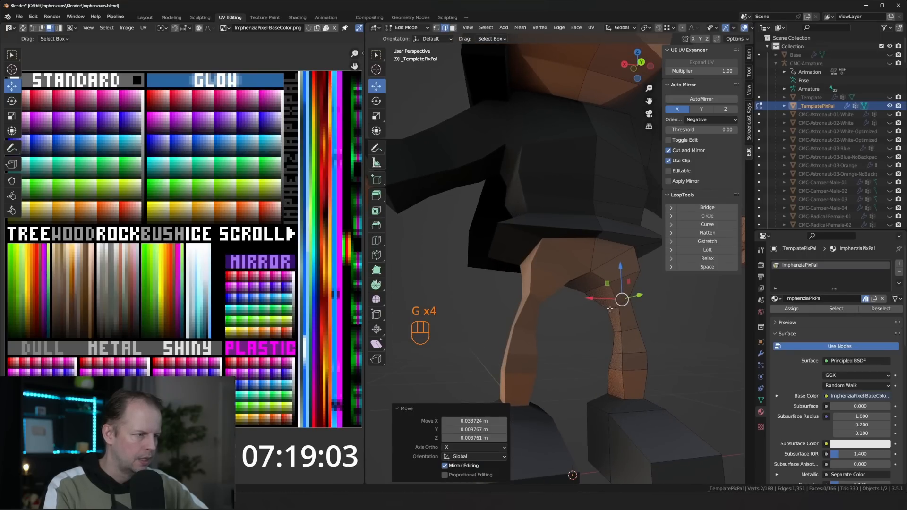
{"action": "left_click", "coordinate": [611, 312]}
{"action": "key", "text": "g"}
{"action": "left_click", "coordinate": [616, 320]}
{"action": "left_click", "coordinate": [616, 327]}
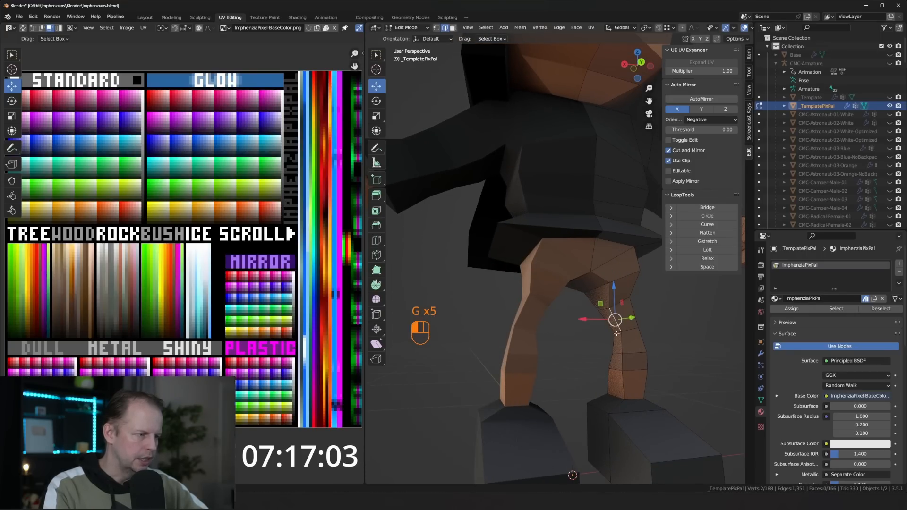
{"action": "key", "text": "g"}
{"action": "left_click", "coordinate": [615, 331]}
Nudge the edge on the outer side of the upper thigh to round out the hip.
{"action": "middle_click_drag", "start_coordinate": [615, 331], "coordinate": [568, 281]}
{"action": "left_click", "coordinate": [569, 303]}
{"action": "key", "text": "g"}
{"action": "left_click", "coordinate": [603, 306]}
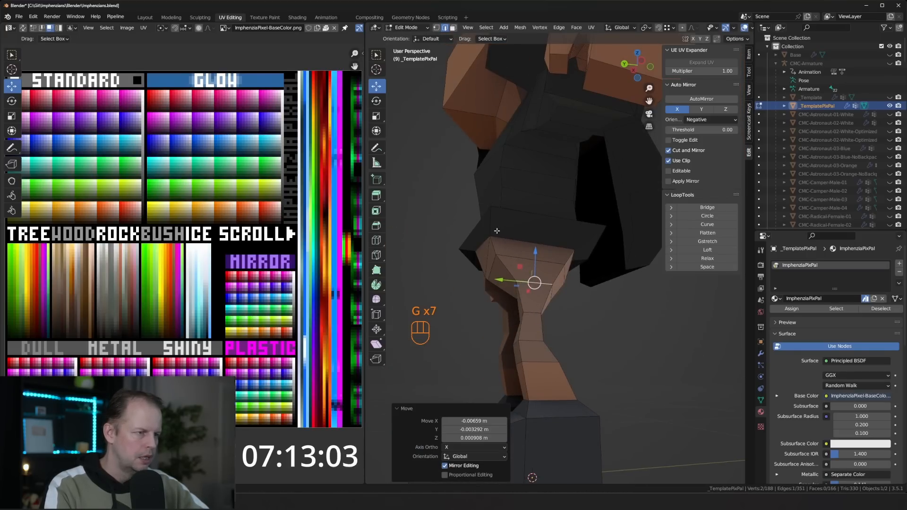
Move the front and back edges of the tunic's hem to adjust its flare.
{"action": "key", "text": "2"}
{"action": "middle_click_drag", "start_coordinate": [497, 231], "coordinate": [465, 234]}
{"action": "left_click", "coordinate": [463, 239]}
{"action": "key", "text": "g"}
{"action": "left_click", "coordinate": [451, 237]}
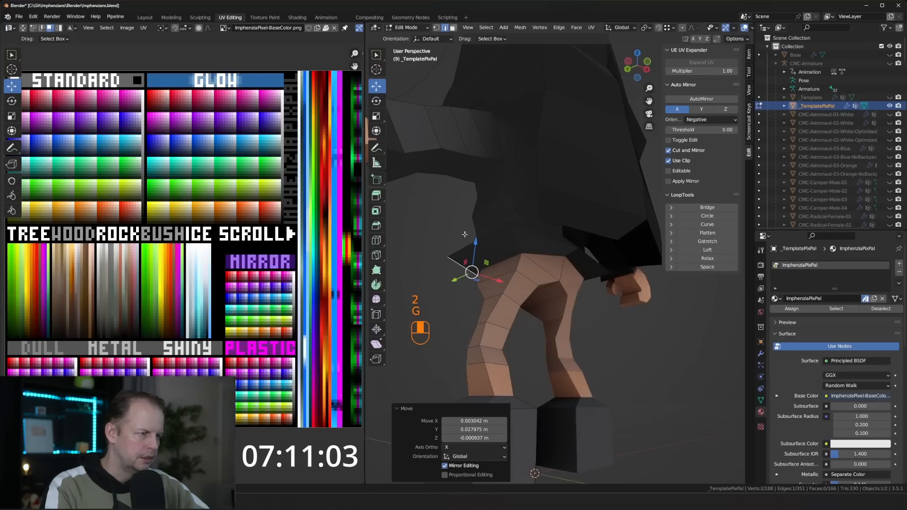
{"action": "left_click", "coordinate": [569, 244]}
{"action": "middle_click_drag", "start_coordinate": [568, 245], "coordinate": [609, 249]}
{"action": "key", "text": "g"}
{"action": "left_click", "coordinate": [579, 241]}
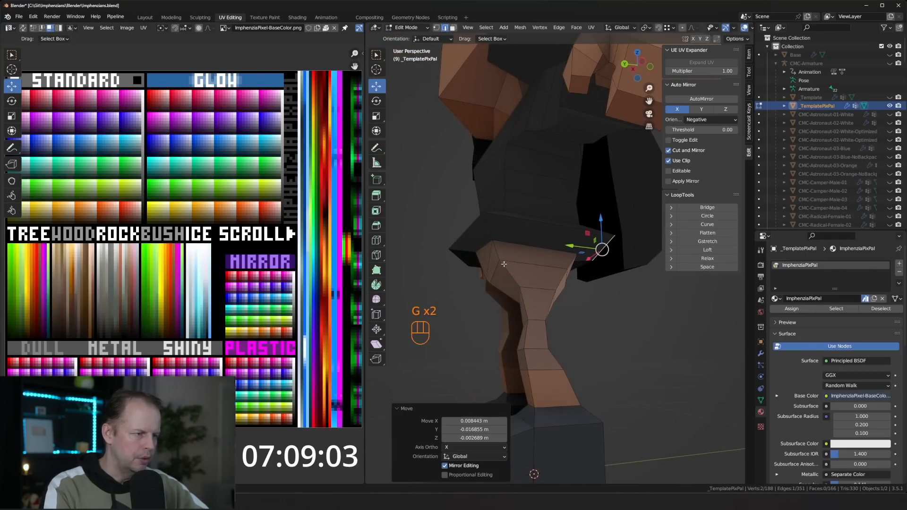
Select the pelvis and upper-thigh faces and move their UVs onto the white part of the palette.
{"action": "middle_click_drag", "start_coordinate": [506, 265], "coordinate": [548, 261]}
{"action": "key", "text": "a"}
{"action": "key", "text": "a"}
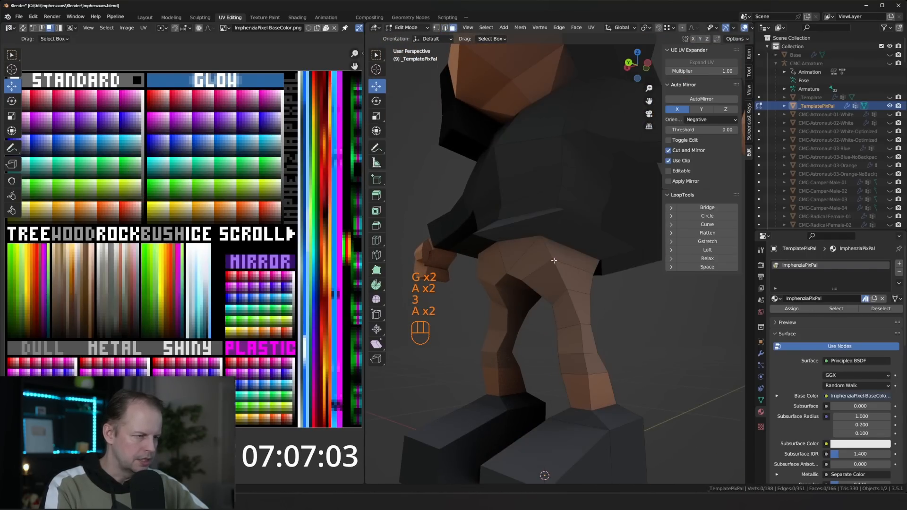
{"action": "left_click", "coordinate": [553, 261], "text": "alt+shift"}
{"action": "left_click", "coordinate": [517, 253], "text": "shift"}
{"action": "middle_click_drag", "start_coordinate": [517, 253], "coordinate": [544, 265]}
{"action": "left_click", "coordinate": [543, 265], "text": "shift"}
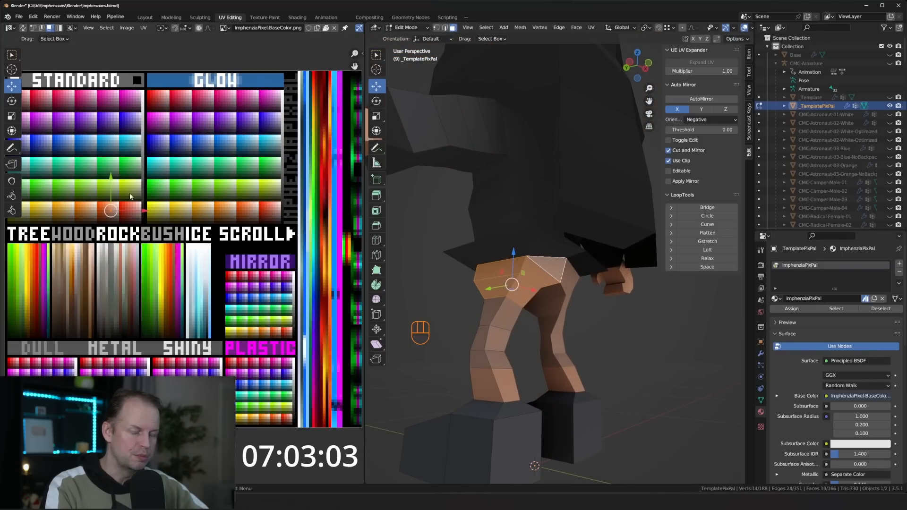
{"action": "key", "text": "g"}
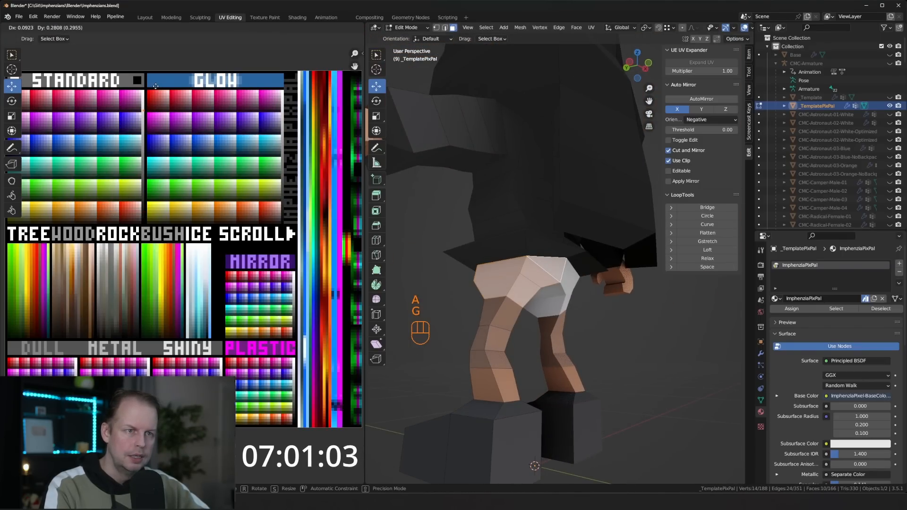
{"action": "left_click", "coordinate": [154, 86]}
Extrude the underside faces of the tunic's hem downward and scale them by about 1.06.
{"action": "scroll", "coordinate": [543, 258], "scroll_direction": "down", "scroll_amount": 4}
{"action": "key", "text": "3"}
{"action": "middle_click_drag", "start_coordinate": [543, 258], "coordinate": [649, 251]}
{"action": "left_click", "coordinate": [521, 252]}
{"action": "left_click", "coordinate": [509, 251]}
{"action": "left_click", "coordinate": [548, 254], "text": "shift"}
{"action": "key", "text": "e"}
{"action": "left_click", "coordinate": [572, 285]}
{"action": "key", "text": "s"}
{"action": "left_click", "coordinate": [576, 278]}
{"action": "scroll", "coordinate": [614, 258], "scroll_direction": "up", "scroll_amount": 3}
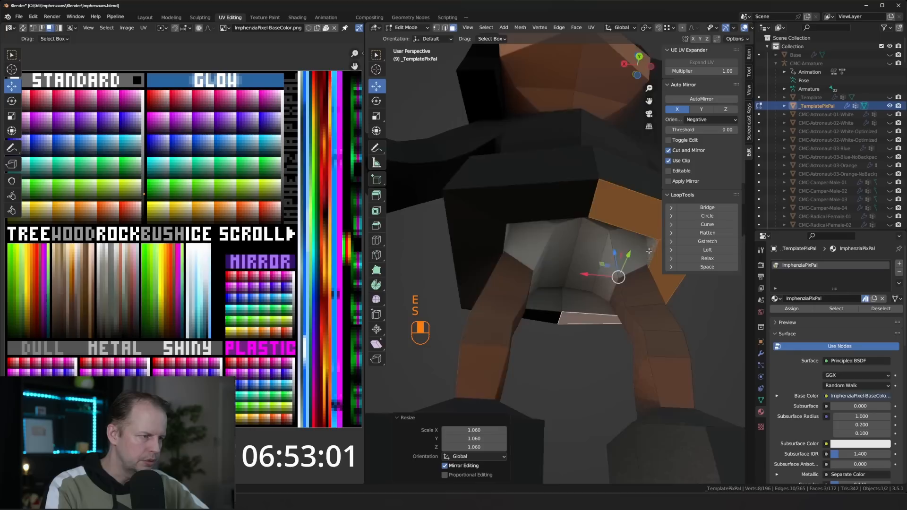
Grow the selection around the extruded hem and move its white UVs down to the black area.
{"action": "key", "text": "ctrl+KP_Add"}
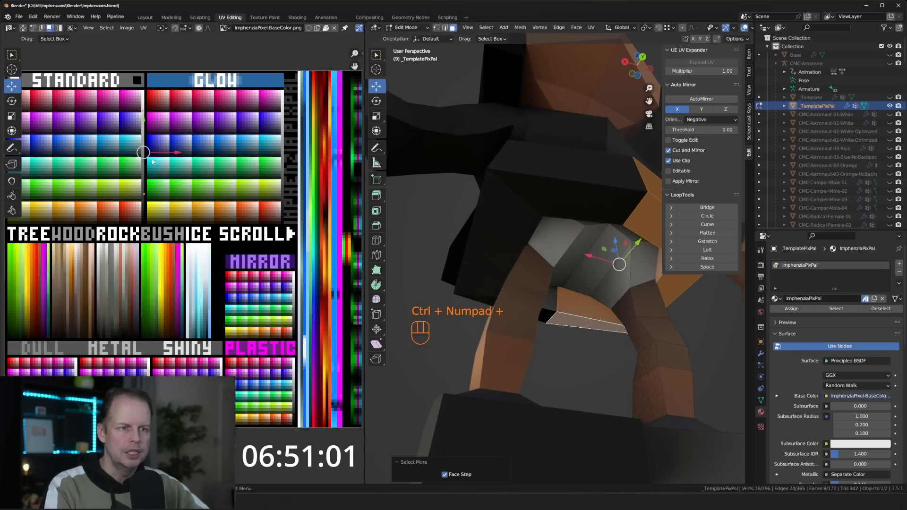
{"action": "key", "text": "a"}
{"action": "key", "text": "a"}
{"action": "key", "text": "b"}
{"action": "left_click_drag", "start_coordinate": [134, 101], "coordinate": [155, 127]}
{"action": "key", "text": "g"}
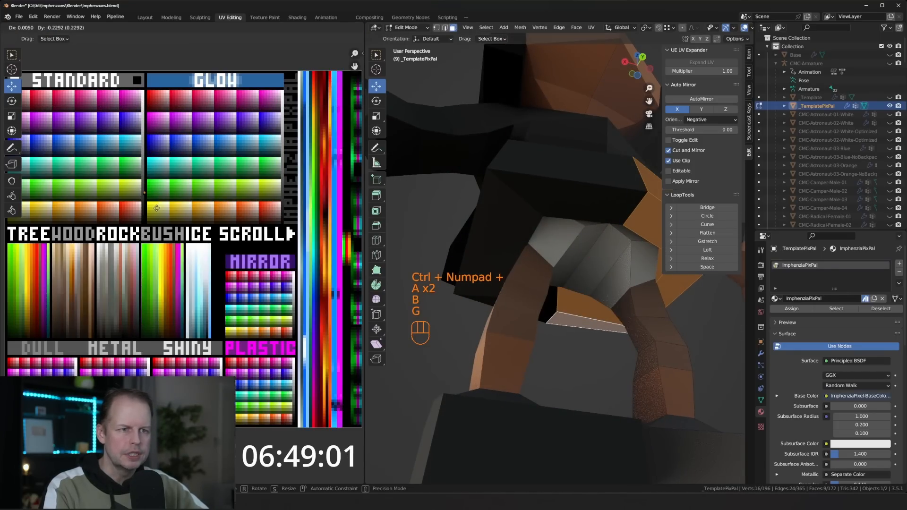
{"action": "left_click", "coordinate": [156, 209]}
Select the hem's underside faces and extrude them down twice, about 0.147 m and 0.138 m, to form a long skirt.
{"action": "middle_click_drag", "start_coordinate": [558, 265], "coordinate": [587, 322]}
{"action": "key", "text": "3"}
{"action": "left_click", "coordinate": [495, 268]}
{"action": "left_click", "coordinate": [586, 274], "text": "shift"}
{"action": "left_click", "coordinate": [592, 277], "text": "shift"}
{"action": "key", "text": "ctrl+z"}
{"action": "left_click", "coordinate": [591, 288], "text": "shift"}
{"action": "key", "text": "e"}
{"action": "left_click", "coordinate": [587, 342]}
{"action": "key", "text": "e"}
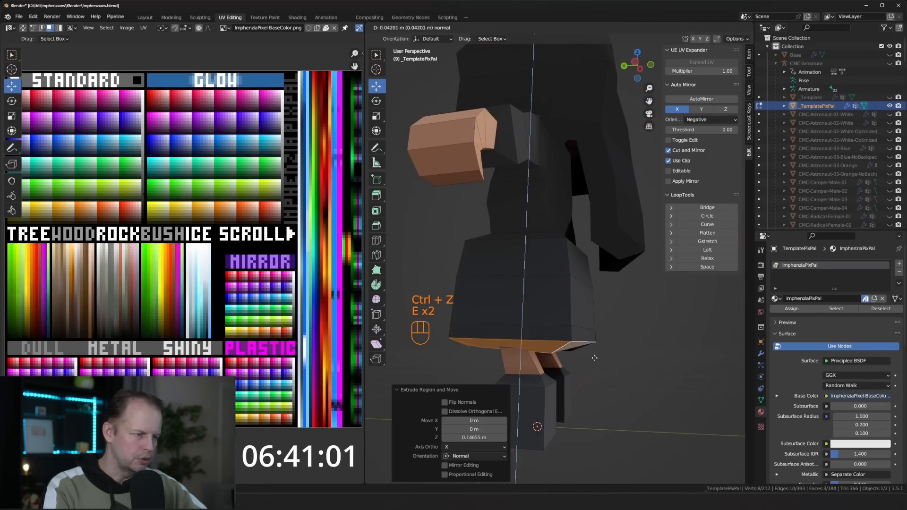
{"action": "left_click", "coordinate": [595, 384]}
Scale the skirt's bottom faces slightly outward and lower them by about 0.034 m.
{"action": "middle_click_drag", "start_coordinate": [595, 385], "coordinate": [630, 360]}
{"action": "key", "text": "s"}
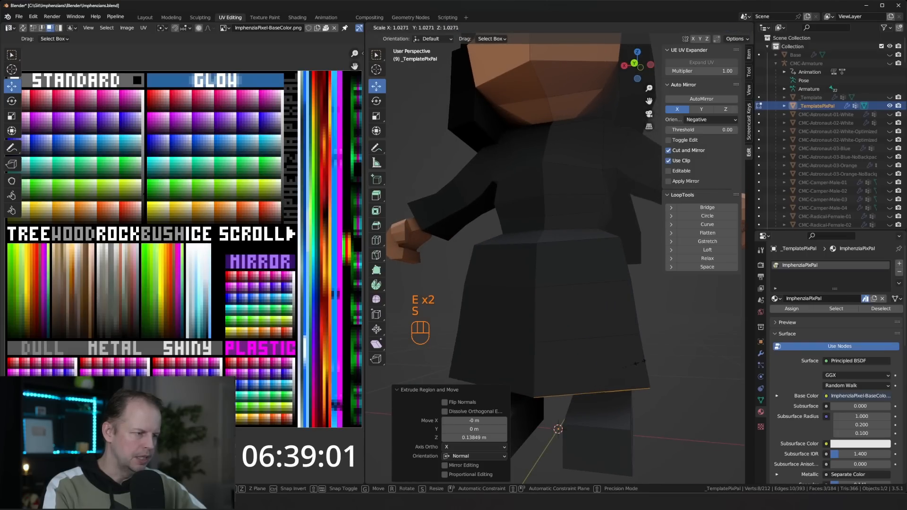
{"action": "left_click", "coordinate": [650, 361]}
{"action": "key", "text": "g"}
{"action": "left_click", "coordinate": [650, 371]}
Move the edges around the front and side of the waist to shape the top of the skirt.
{"action": "middle_click_drag", "start_coordinate": [631, 280], "coordinate": [598, 303]}
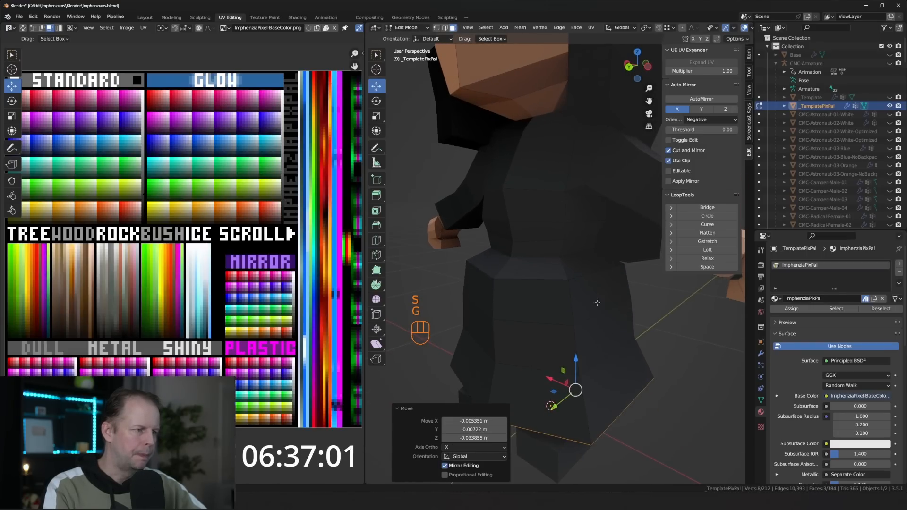
{"action": "key", "text": "2"}
{"action": "left_click", "coordinate": [581, 268]}
{"action": "middle_click_drag", "start_coordinate": [576, 258], "coordinate": [591, 263]}
{"action": "key", "text": "g"}
{"action": "left_click", "coordinate": [594, 260]}
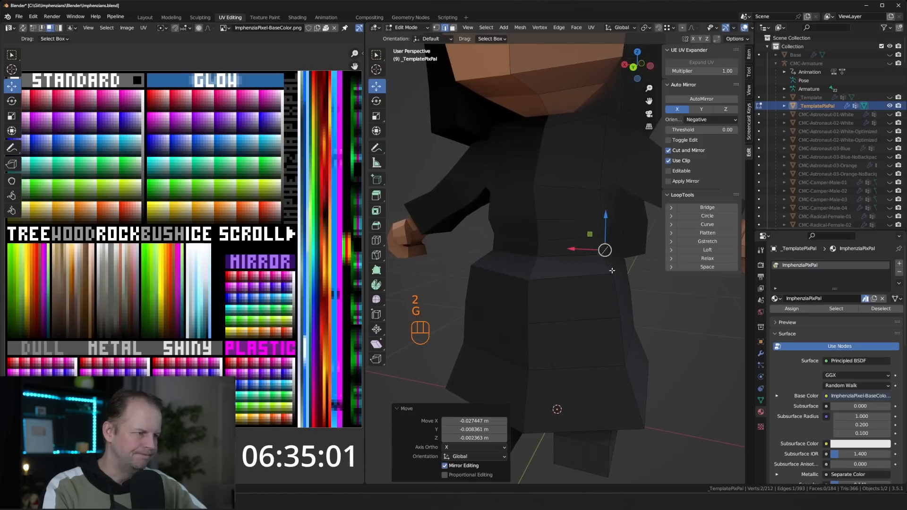
{"action": "left_click", "coordinate": [616, 271]}
{"action": "key", "text": "g"}
{"action": "left_click", "coordinate": [619, 272]}
Move individual vertices around the waist in side view to refine the robe's profile.
{"action": "middle_click_drag", "start_coordinate": [636, 283], "coordinate": [531, 263]}
{"action": "key", "text": "1"}
{"action": "left_click", "coordinate": [473, 278]}
{"action": "key", "text": "g"}
{"action": "left_click", "coordinate": [540, 272]}
{"action": "left_click", "coordinate": [586, 257]}
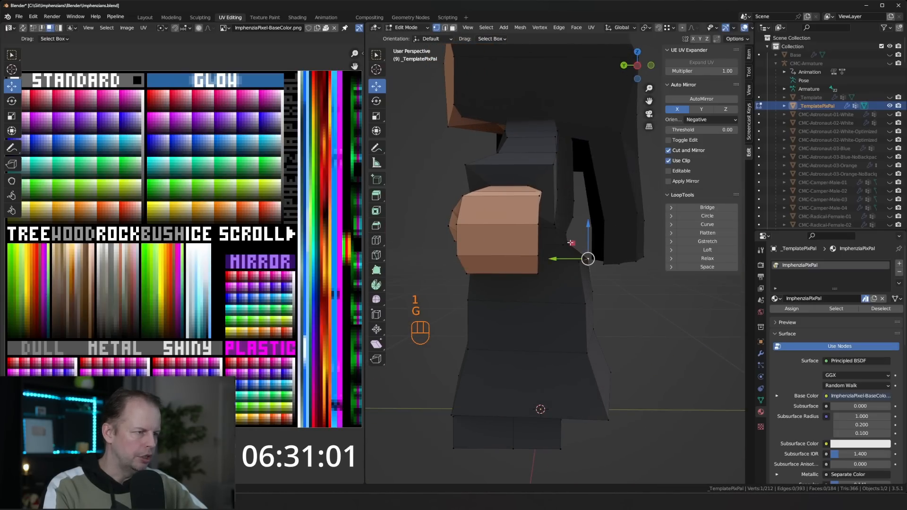
{"action": "key", "text": "g"}
{"action": "left_click", "coordinate": [573, 217]}
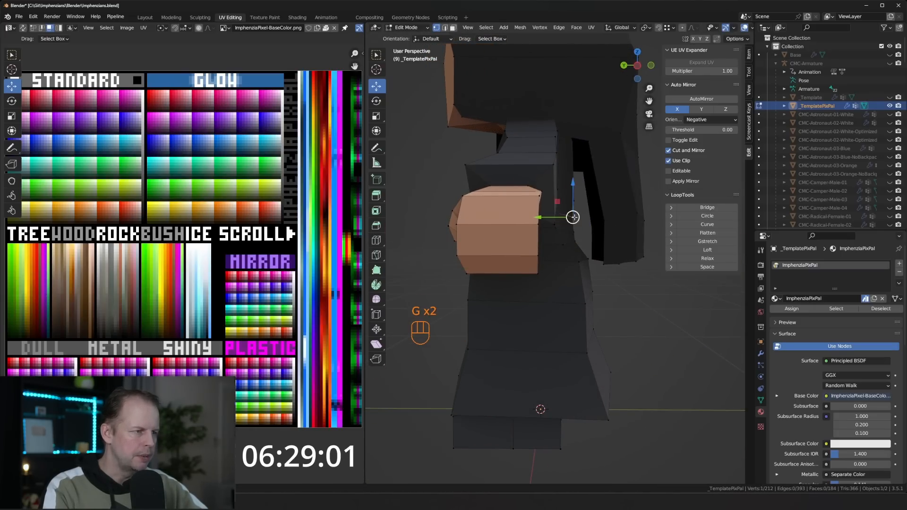
{"action": "key", "text": "g"}
{"action": "left_click", "coordinate": [576, 216]}
Move the vertices on the upper back of the skirt to shape the hip in side view.
{"action": "left_click", "coordinate": [591, 260]}
{"action": "key", "text": "g"}
{"action": "left_click", "coordinate": [588, 260]}
{"action": "left_click", "coordinate": [580, 262]}
{"action": "key", "text": "g"}
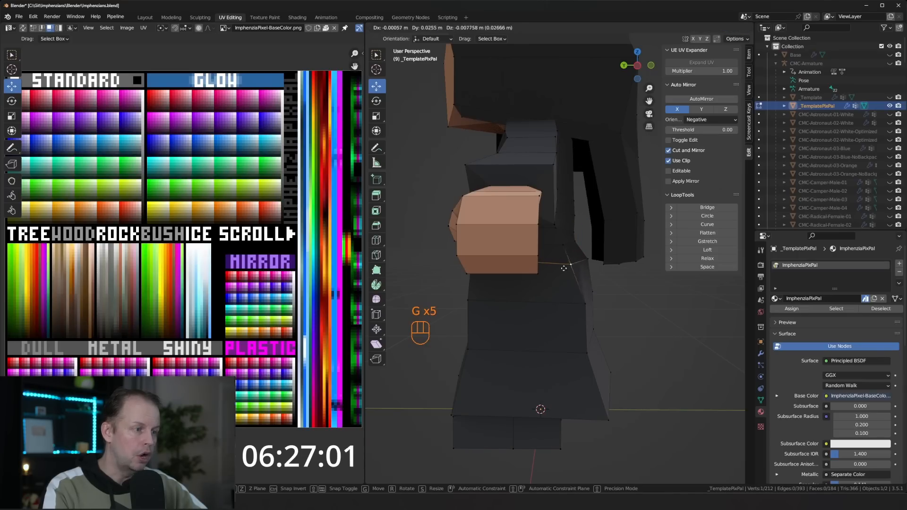
{"action": "left_click", "coordinate": [566, 267]}
{"action": "left_click", "coordinate": [579, 310]}
{"action": "key", "text": "g"}
{"action": "left_click", "coordinate": [572, 301]}
Reposition the vertices down the back and rear hem of the skirt to even out its flare.
{"action": "key", "text": "g"}
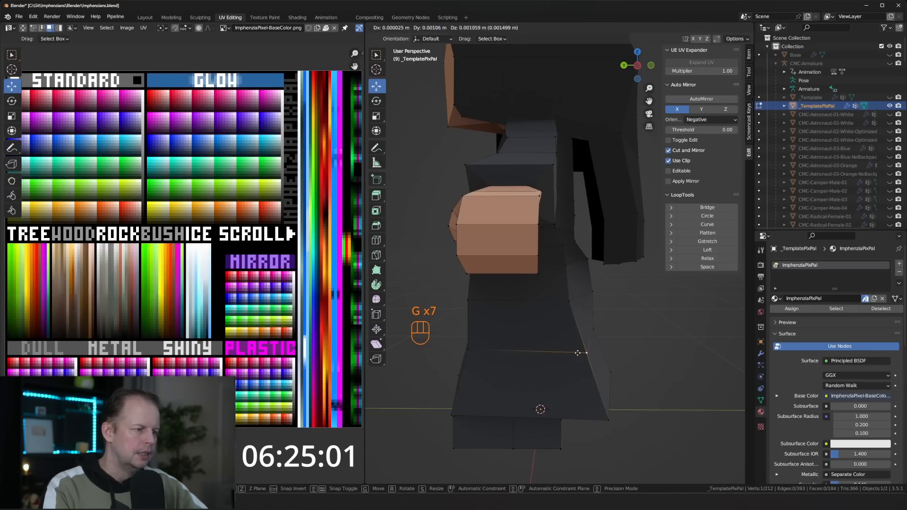
{"action": "left_click", "coordinate": [570, 300]}
{"action": "key", "text": "g"}
{"action": "left_click", "coordinate": [586, 296]}
{"action": "key", "text": "g"}
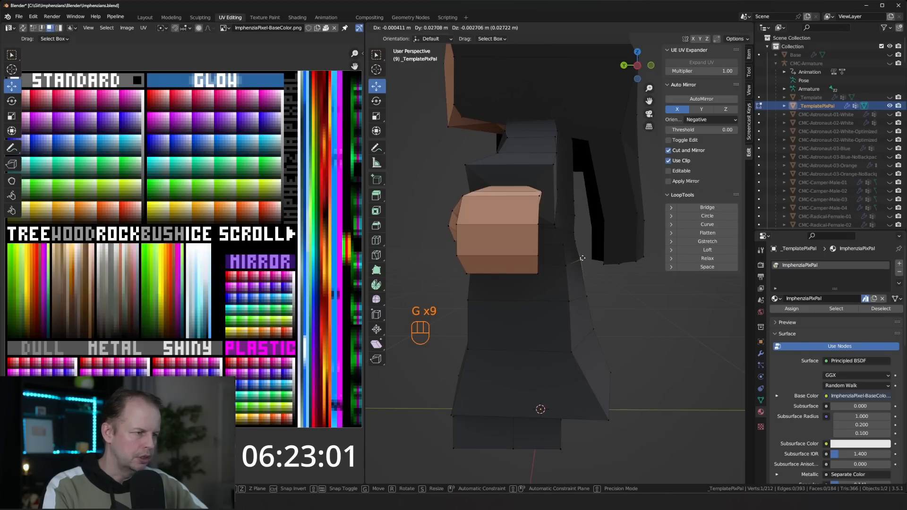
{"action": "left_click", "coordinate": [581, 257]}
{"action": "key", "text": "g"}
{"action": "left_click", "coordinate": [588, 332]}
{"action": "key", "text": "g"}
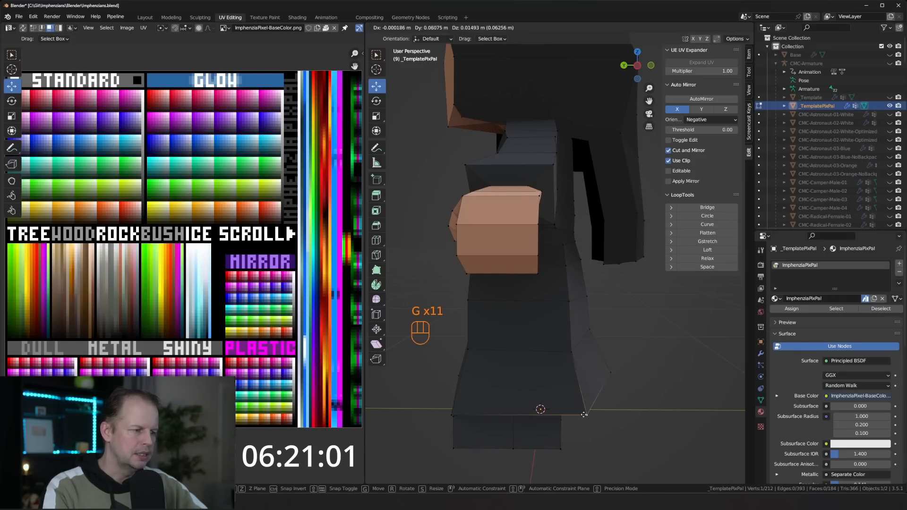
{"action": "left_click", "coordinate": [591, 406]}
{"action": "key", "text": "g"}
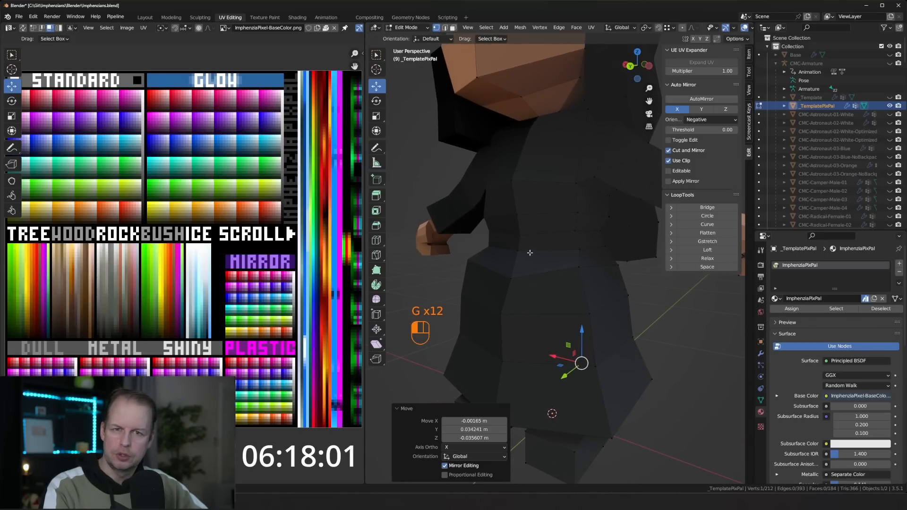
Move the vertices at the front and side of the robe's waist to refine its outline.
{"action": "left_click", "coordinate": [530, 253]}
{"action": "middle_click_drag", "start_coordinate": [530, 253], "coordinate": [519, 270]}
{"action": "scroll", "coordinate": [551, 280], "scroll_direction": "down", "scroll_amount": 1}
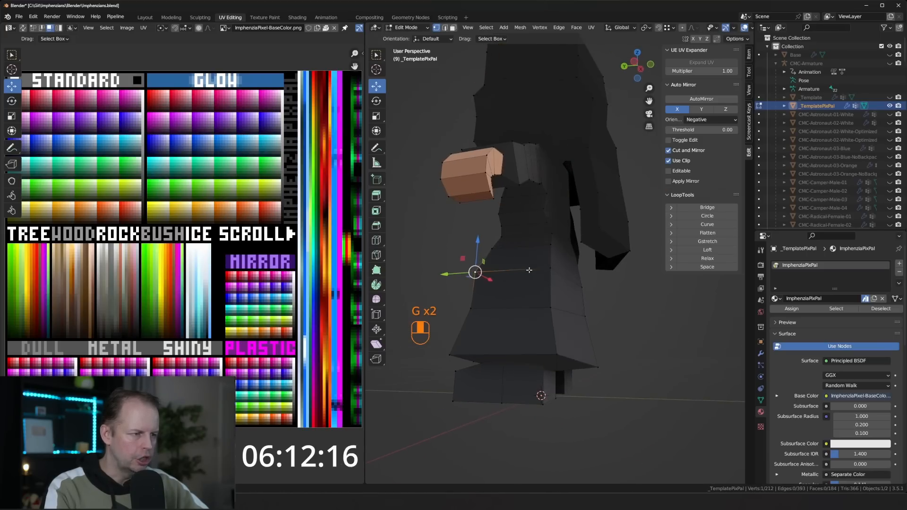
{"action": "key", "text": "g"}
{"action": "left_click", "coordinate": [535, 271]}
{"action": "middle_click_drag", "start_coordinate": [539, 269], "coordinate": [659, 289]}
{"action": "middle_click_drag", "start_coordinate": [608, 224], "coordinate": [593, 327], "text": "shift"}
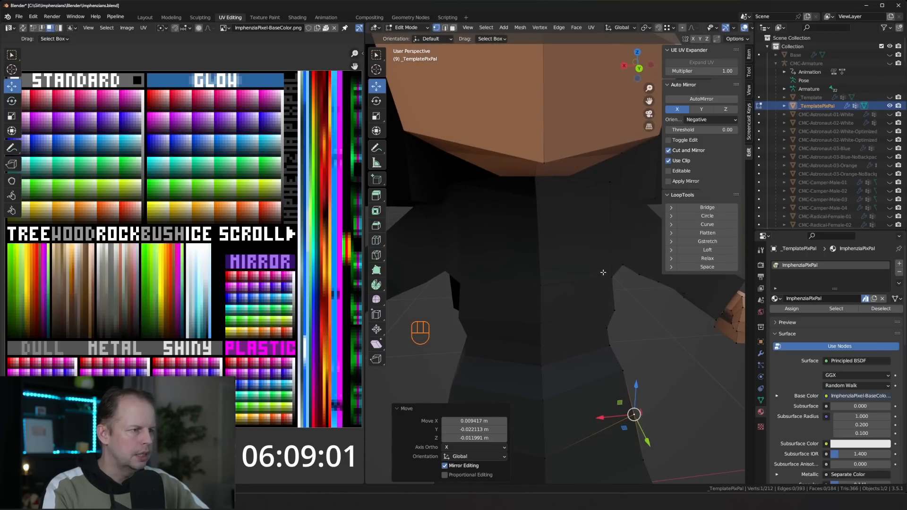
Move the vertex on the upper chest beside the base of the neck to adjust the collar corner.
{"action": "scroll", "coordinate": [590, 277], "scroll_direction": "down", "scroll_amount": 2}
{"action": "middle_click_drag", "start_coordinate": [603, 271], "coordinate": [570, 204]}
{"action": "scroll", "coordinate": [577, 210], "scroll_direction": "up", "scroll_amount": 1}
{"action": "key", "text": "1"}
{"action": "left_click", "coordinate": [575, 199]}
{"action": "key", "text": "g"}
{"action": "left_click", "coordinate": [579, 200]}
Recolour the upper chest and collar faces whitish by moving their UVs to the light end of the palette's grey column.
{"action": "key", "text": "3"}
{"action": "left_click", "coordinate": [570, 205]}
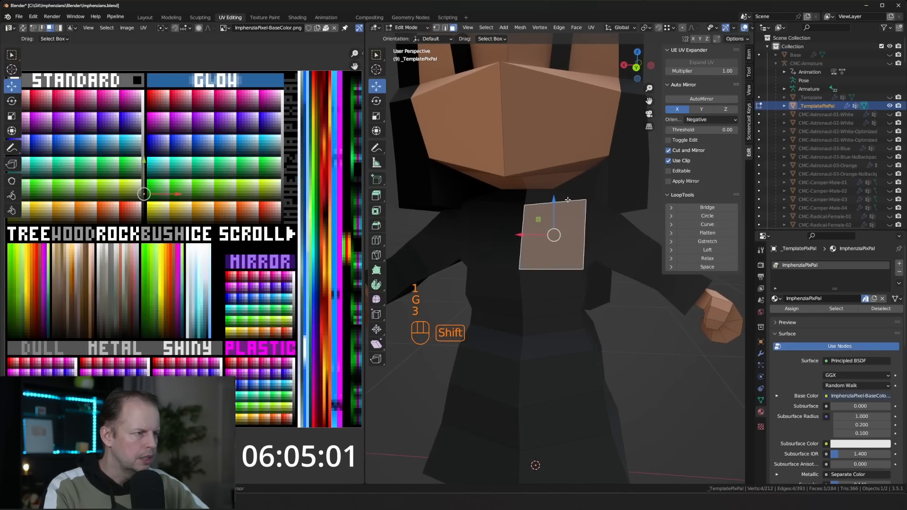
{"action": "left_click", "coordinate": [584, 201], "text": "shift"}
{"action": "middle_click_drag", "start_coordinate": [596, 244], "coordinate": [581, 210]}
{"action": "left_click", "coordinate": [581, 208], "text": "shift"}
{"action": "key", "text": "a"}
{"action": "key", "text": "g"}
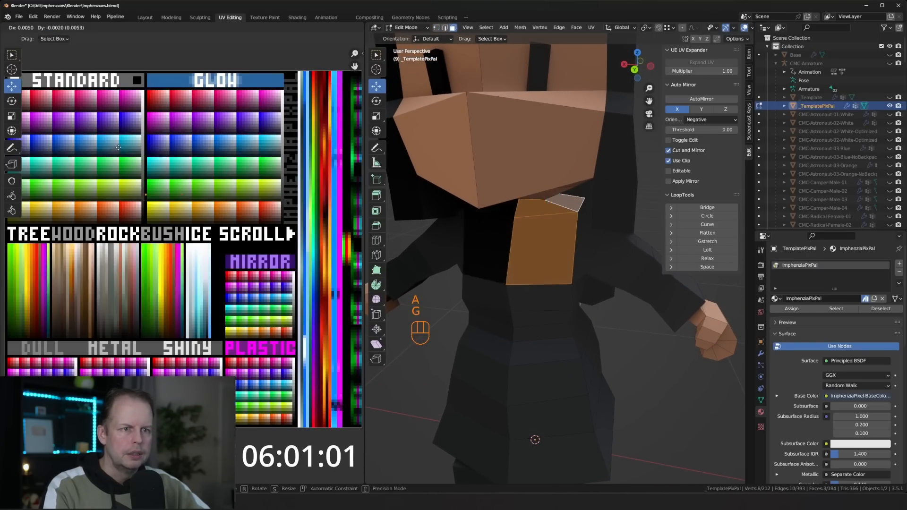
{"action": "left_click", "coordinate": [82, 33]}
Slide the centre and outer vertices along the lower edge of the white collar panel to even out its shape.
{"action": "middle_click_drag", "start_coordinate": [478, 207], "coordinate": [505, 213]}
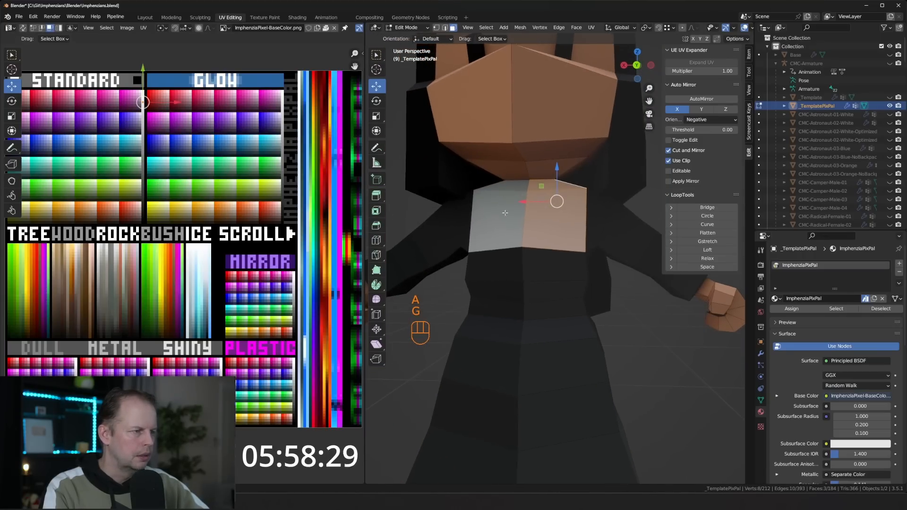
{"action": "left_click", "coordinate": [527, 246]}
{"action": "key", "text": "g"}
{"action": "key", "text": "g"}
{"action": "left_click", "coordinate": [530, 253]}
{"action": "left_click", "coordinate": [584, 250]}
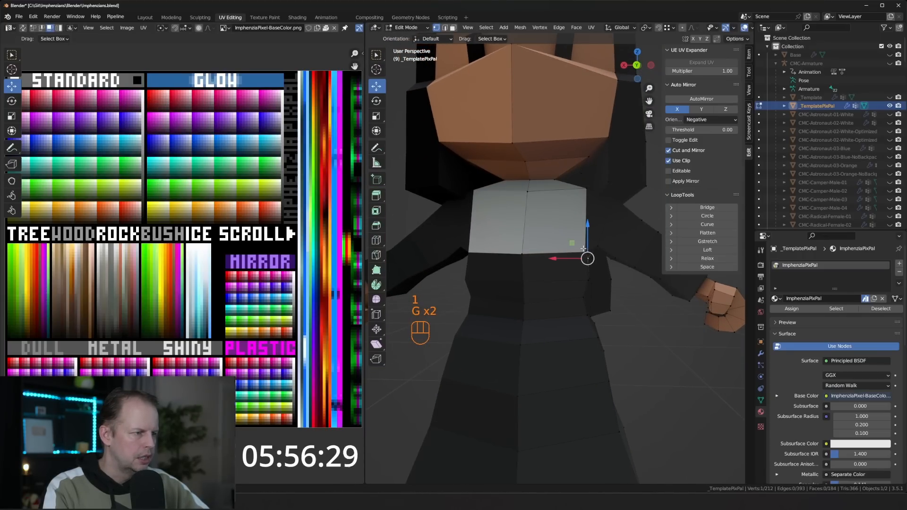
{"action": "key", "text": "g"}
{"action": "key", "text": "g"}
{"action": "left_click", "coordinate": [585, 243]}
{"action": "middle_click_drag", "start_coordinate": [586, 244], "coordinate": [551, 261]}
{"action": "left_click", "coordinate": [516, 254]}
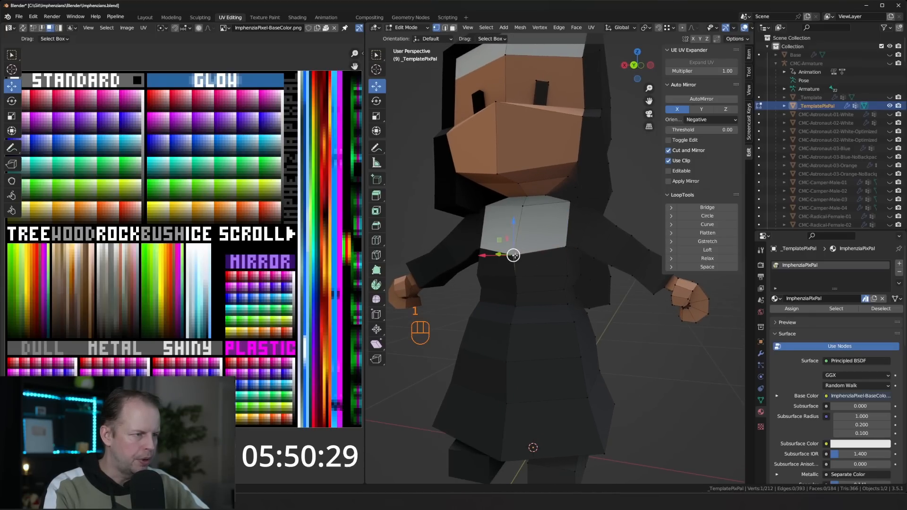
{"action": "key", "text": "g"}
{"action": "key", "text": "g"}
{"action": "left_click", "coordinate": [516, 247]}
Move the vertices on the front and side of the torso below the collar to refine the chest and waist profile.
{"action": "left_click", "coordinate": [521, 286]}
{"action": "middle_click_drag", "start_coordinate": [584, 299], "coordinate": [540, 302]}
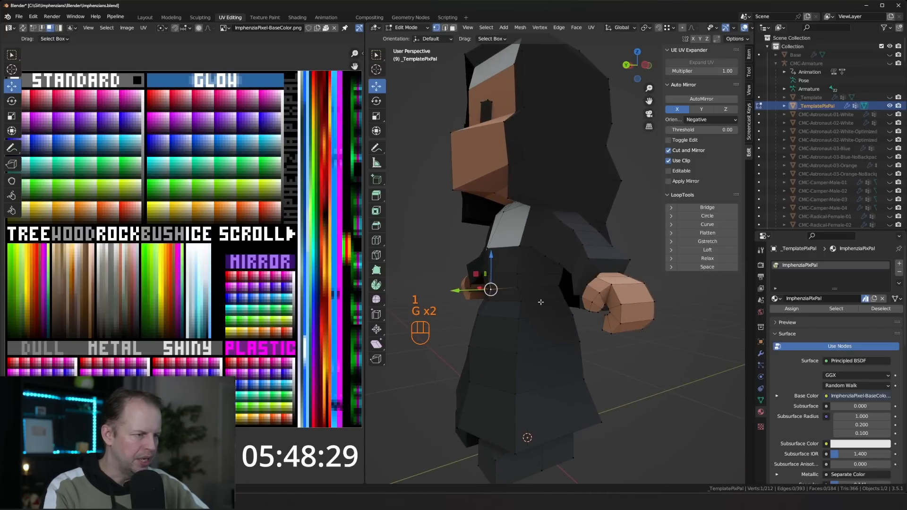
{"action": "key", "text": "g"}
{"action": "left_click", "coordinate": [536, 301]}
{"action": "left_click", "coordinate": [487, 303]}
{"action": "key", "text": "g"}
{"action": "left_click", "coordinate": [484, 302]}
{"action": "middle_click_drag", "start_coordinate": [486, 301], "coordinate": [518, 268]}
Duplicate the front chest face just below the white collar in place.
{"action": "key", "text": "3"}
{"action": "left_click", "coordinate": [523, 244]}
{"action": "left_click", "coordinate": [516, 269]}
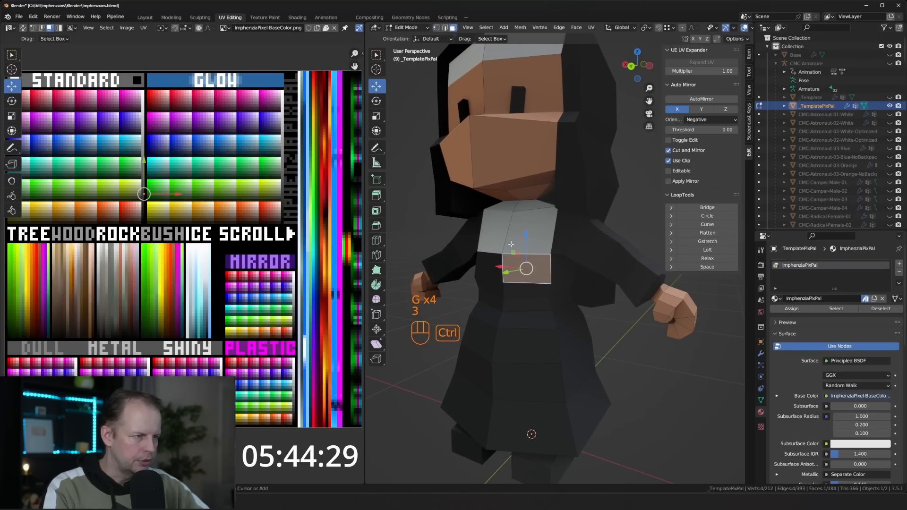
{"action": "key", "text": "ctrl+r"}
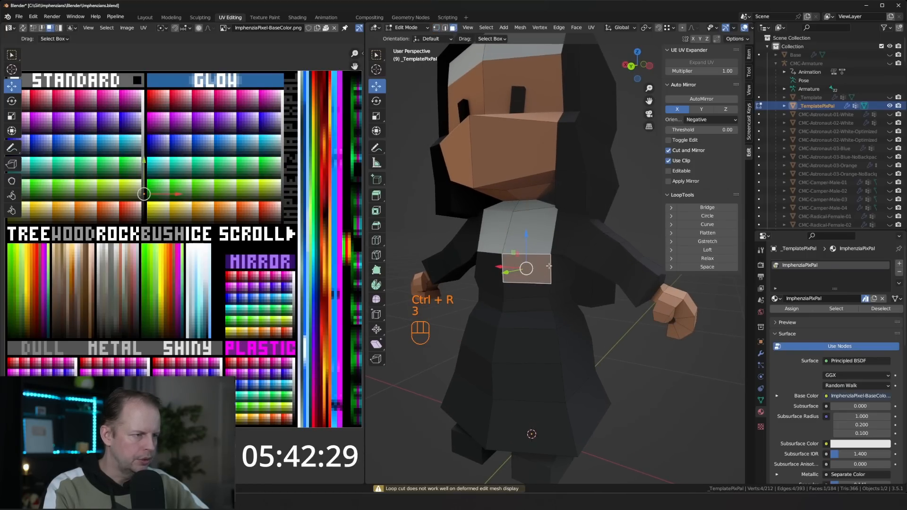
{"action": "middle_click_drag", "start_coordinate": [549, 266], "coordinate": [553, 267]}
{"action": "scroll", "coordinate": [558, 268], "scroll_direction": "up", "scroll_amount": 1}
{"action": "scroll", "coordinate": [559, 268], "scroll_direction": "down", "scroll_amount": 2}
{"action": "key", "text": "shift+d"}
{"action": "right_click", "coordinate": [567, 269]}
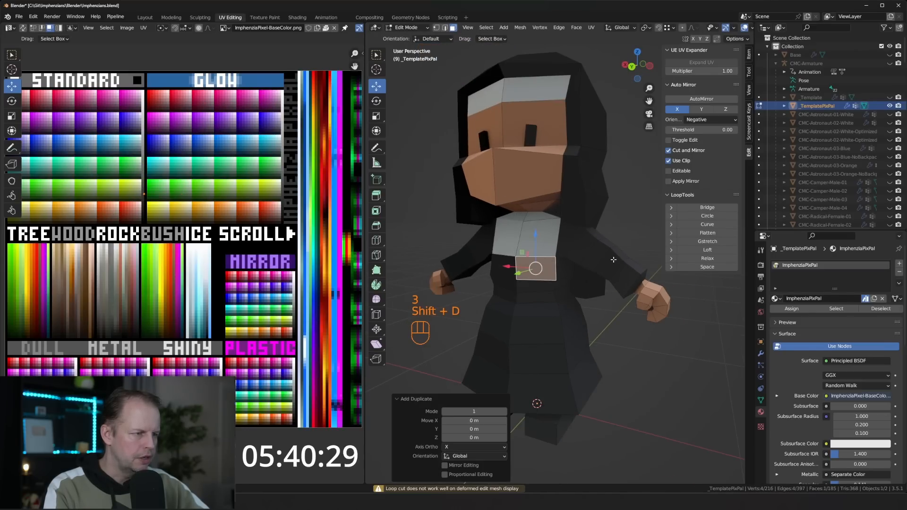
Move the duplicated face out in front of the chest and towards the body's centre line to form a narrow strip.
{"action": "middle_click_drag", "start_coordinate": [613, 260], "coordinate": [601, 274]}
{"action": "key", "text": "g"}
{"action": "left_click", "coordinate": [589, 272]}
{"action": "key", "text": "g"}
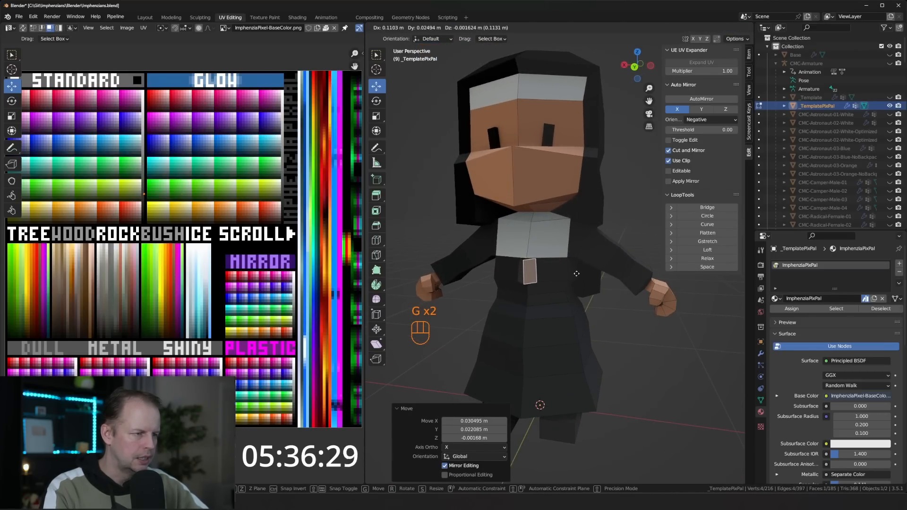
{"action": "left_click", "coordinate": [577, 274]}
{"action": "scroll", "coordinate": [588, 268], "scroll_direction": "up", "scroll_amount": 7}
{"action": "scroll", "coordinate": [605, 278], "scroll_direction": "down", "scroll_amount": 4}
Flatten the duplicated face by scaling it to 0 along the Y axis.
{"action": "middle_click_drag", "start_coordinate": [599, 284], "coordinate": [563, 294]}
{"action": "key", "text": "s"}
{"action": "key", "text": "y"}
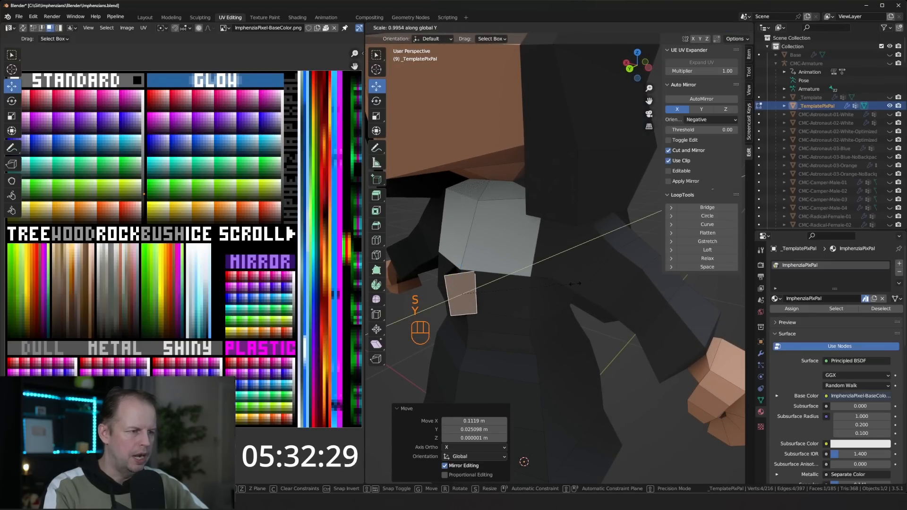
{"action": "left_click", "coordinate": [465, 338]}
{"action": "middle_click_drag", "start_coordinate": [476, 333], "coordinate": [534, 283]}
{"action": "scroll", "coordinate": [523, 308], "scroll_direction": "up", "scroll_amount": 1}
{"action": "key", "text": "s"}
{"action": "key", "text": "y"}
{"action": "key", "text": "0"}
{"action": "key", "text": "Return"}
{"action": "scroll", "coordinate": [500, 306], "scroll_direction": "down", "scroll_amount": 4}
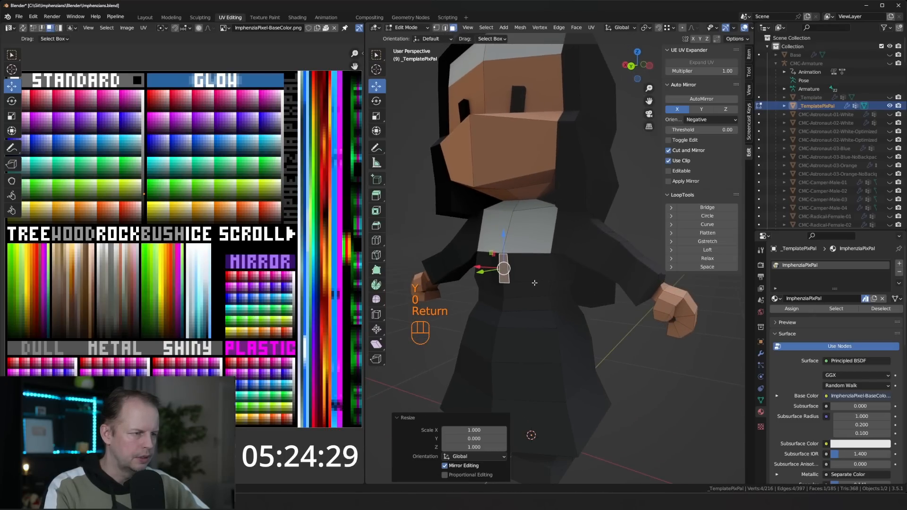
Stretch the strip vertically by scaling it about 2.284 along the Z axis.
{"action": "key", "text": "s"}
{"action": "key", "text": "z"}
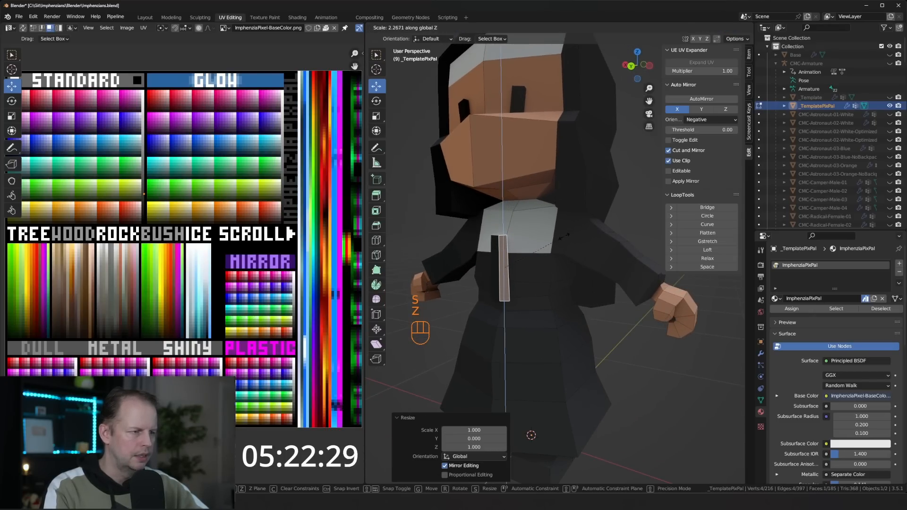
{"action": "left_click", "coordinate": [560, 238]}
{"action": "scroll", "coordinate": [518, 246], "scroll_direction": "down", "scroll_amount": 3}
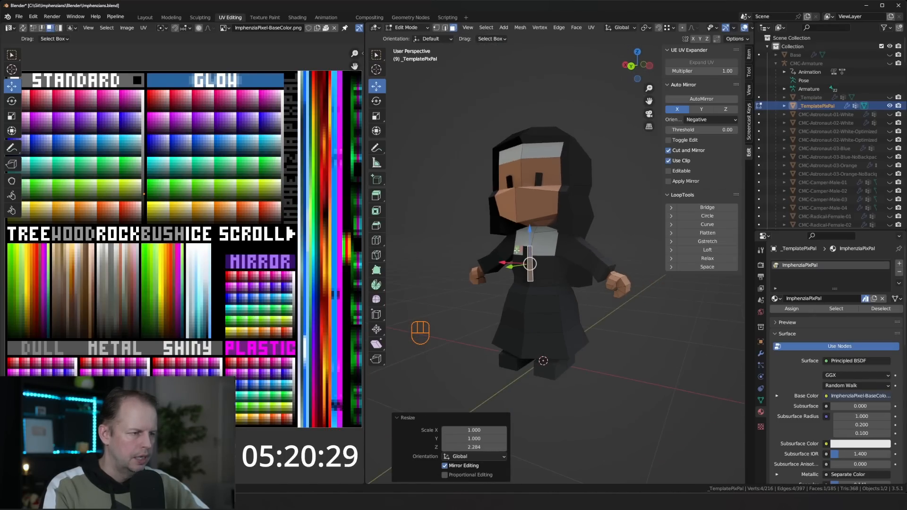
Try cutting loops across the strip and extruding its side edge for a crossbar, and undo the attempt.
{"action": "scroll", "coordinate": [518, 246], "scroll_direction": "up", "scroll_amount": 6}
{"action": "key", "text": "ctrl+r"}
{"action": "left_click", "coordinate": [476, 254]}
{"action": "left_click", "coordinate": [478, 245]}
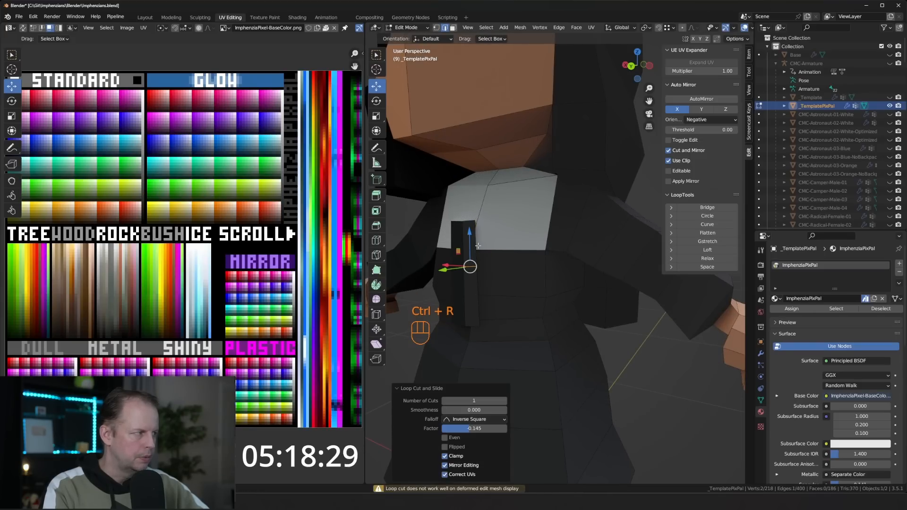
{"action": "key", "text": "2"}
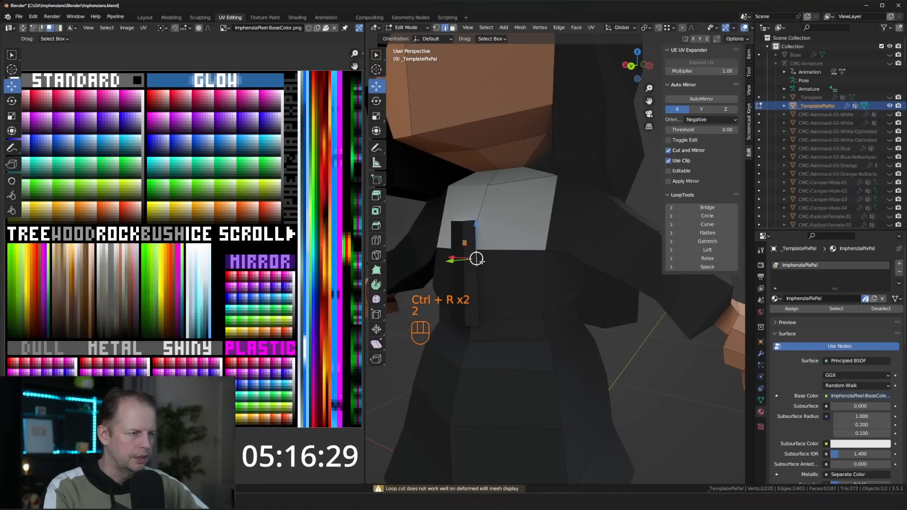
{"action": "key", "text": "e"}
{"action": "right_click", "coordinate": [518, 269]}
{"action": "mouse_move", "coordinate": [518, 268]}
{"action": "middle_mouse_down"}
{"action": "mouse_move", "coordinate": [508, 270]}
{"action": "mouse_move", "coordinate": [544, 271]}
{"action": "mouse_move", "coordinate": [519, 281]}
{"action": "mouse_move", "coordinate": [500, 276]}
{"action": "mouse_move", "coordinate": [502, 262]}
{"action": "middle_mouse_up"}
{"action": "key", "text": "ctrl+z"}
{"action": "key", "text": "ctrl+z"}
{"action": "key", "text": "ctrl+z"}
{"action": "key", "text": "ctrl+z"}
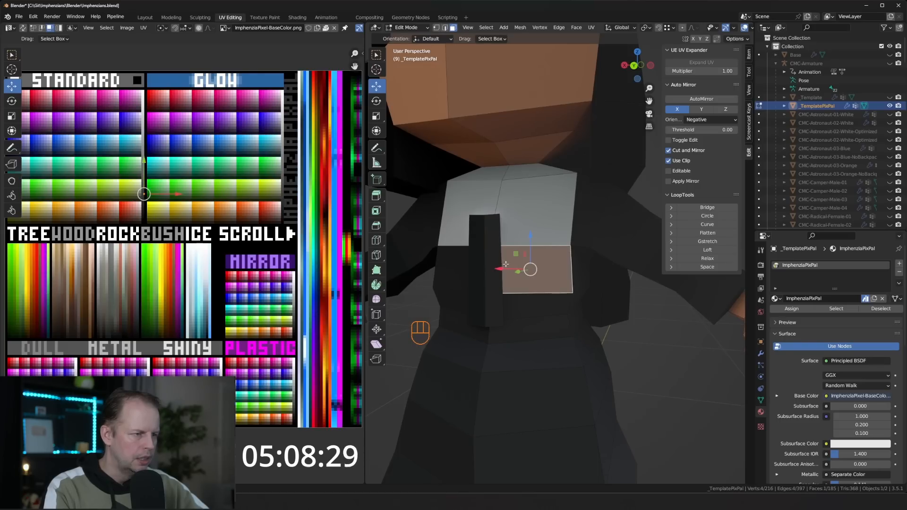
Widen the strip by moving its outer side edge about 0.06 m outward, and adjust the edge's depth and height.
{"action": "key", "text": "2"}
{"action": "left_click", "coordinate": [502, 261]}
{"action": "key", "text": "g"}
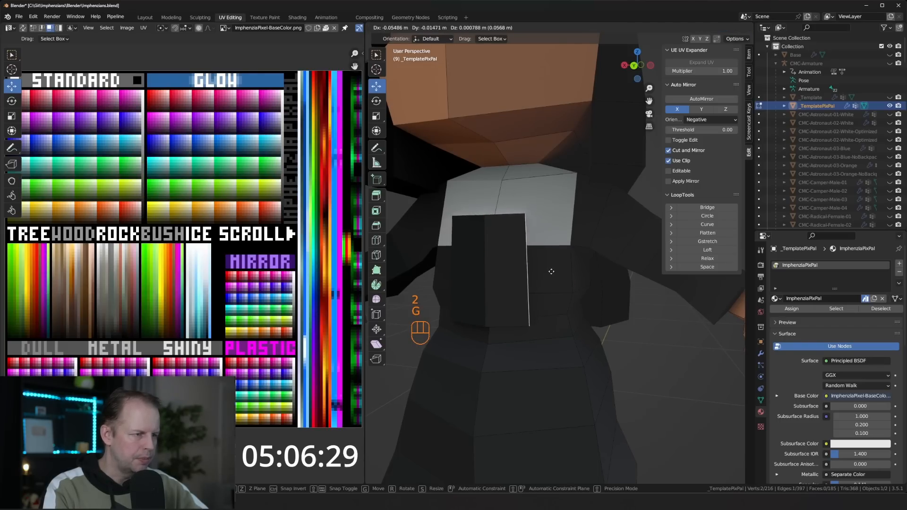
{"action": "left_click", "coordinate": [552, 272]}
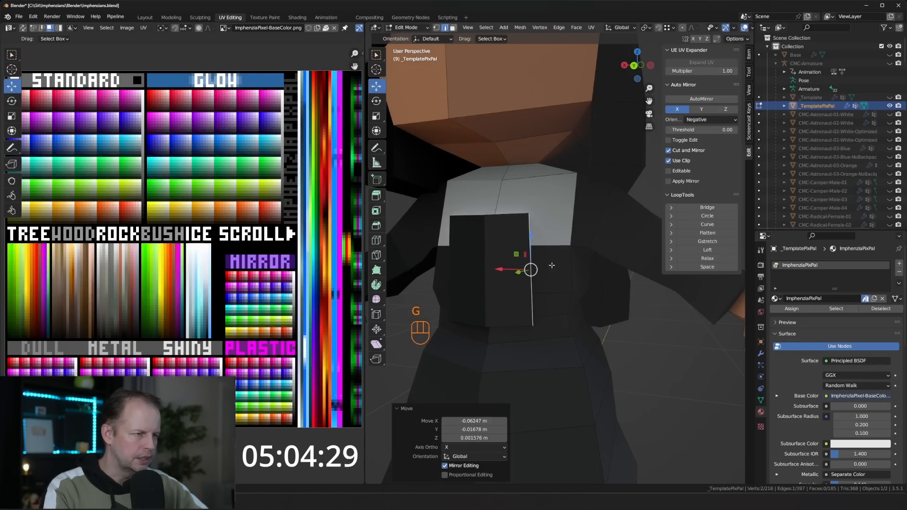
{"action": "middle_click_drag", "start_coordinate": [551, 266], "coordinate": [513, 280]}
{"action": "key", "text": "g"}
{"action": "left_click", "coordinate": [503, 309]}
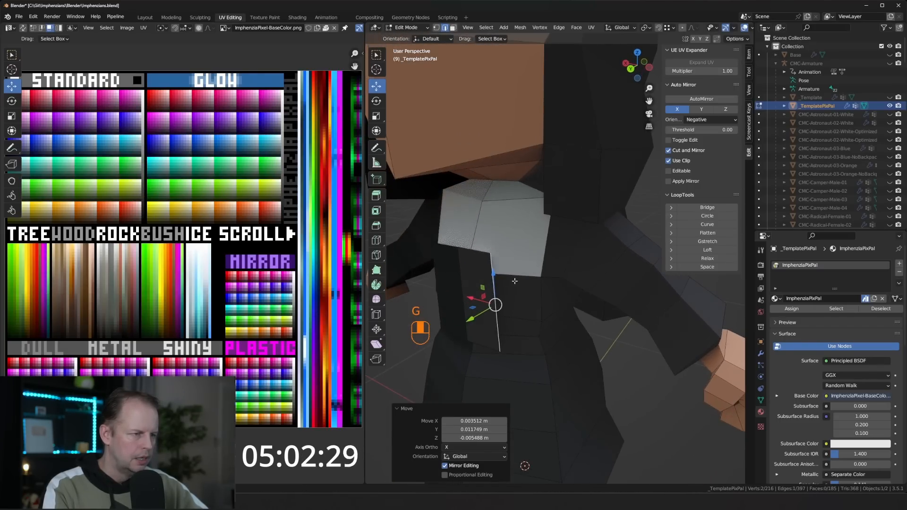
Add a vertical loop cut to the widened strip and slide it near the centre line to define the cross's upright.
{"action": "key", "text": "ctrl+r"}
{"action": "left_click", "coordinate": [472, 256]}
{"action": "left_click", "coordinate": [467, 254]}
{"action": "middle_click_drag", "start_coordinate": [466, 254], "coordinate": [515, 261]}
{"action": "key", "text": "g"}
{"action": "key", "text": "g"}
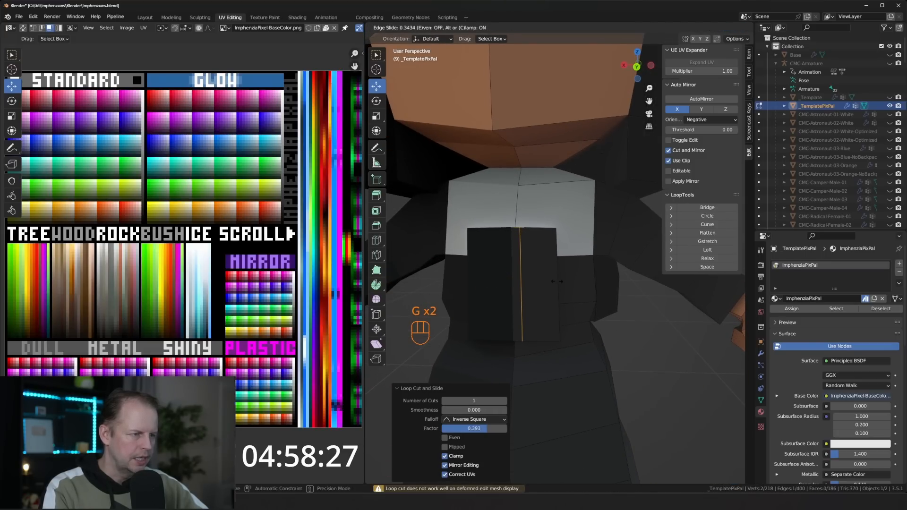
{"action": "left_click", "coordinate": [548, 271]}
Add two horizontal loop cuts across the strip to mark the upper and lower edges of the crossbar.
{"action": "key", "text": "ctrl+r"}
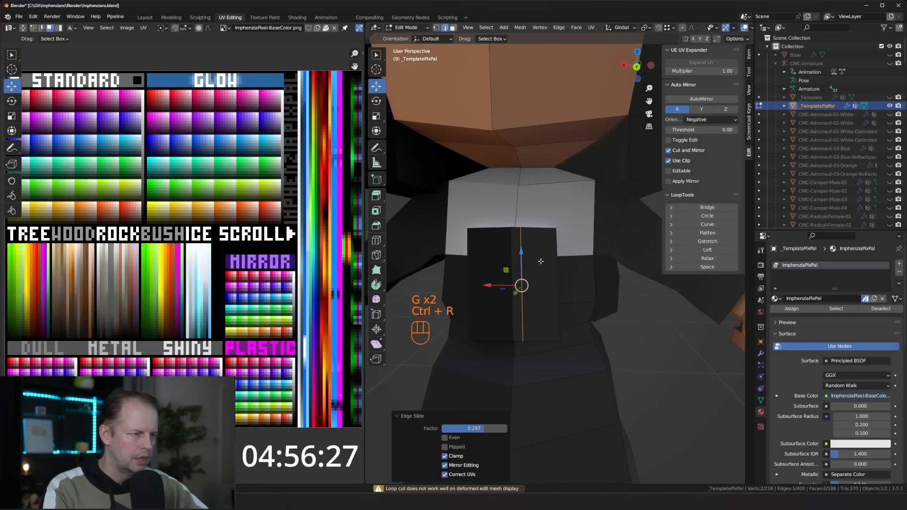
{"action": "key", "text": "ctrl+r"}
{"action": "left_click", "coordinate": [543, 259]}
{"action": "left_click", "coordinate": [543, 231]}
{"action": "key", "text": "ctrl+r"}
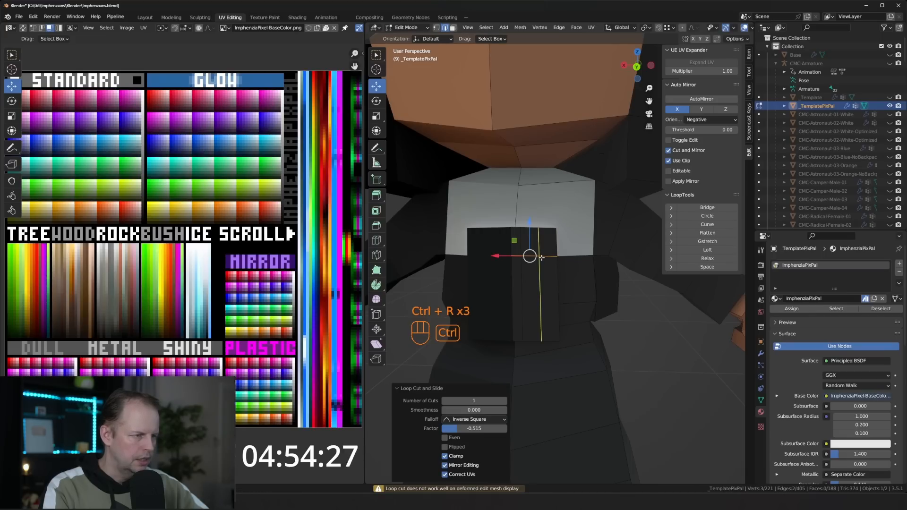
{"action": "left_click", "coordinate": [533, 267]}
{"action": "left_click", "coordinate": [532, 255]}
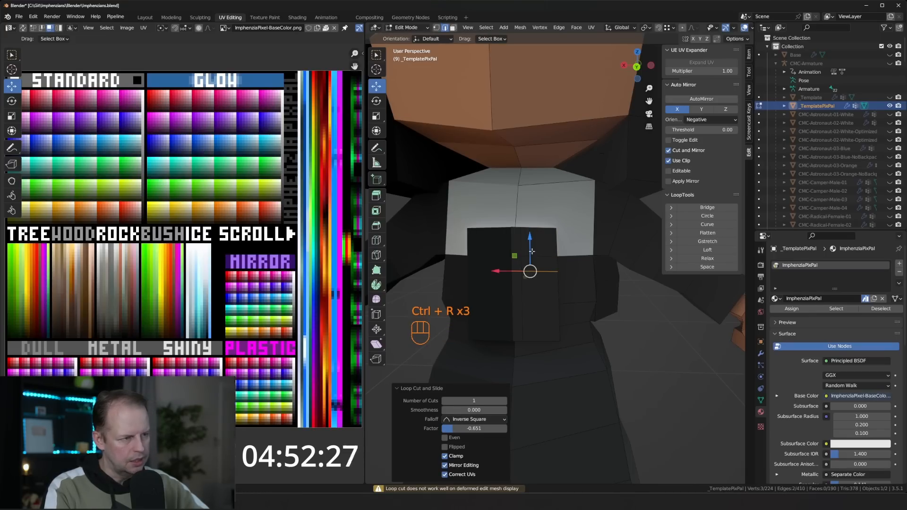
Delete the outer faces above and below the crossbar to leave a cross shape.
{"action": "key", "text": "3"}
{"action": "left_click", "coordinate": [520, 292], "text": "shift"}
{"action": "left_click", "coordinate": [538, 264], "text": "shift"}
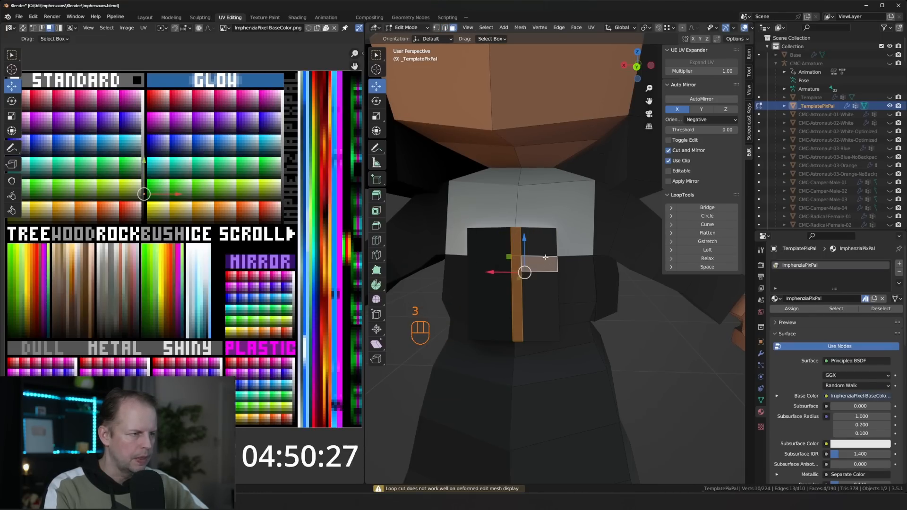
{"action": "left_click", "coordinate": [539, 245]}
{"action": "left_click", "coordinate": [545, 306], "text": "shift"}
{"action": "key", "text": "x"}
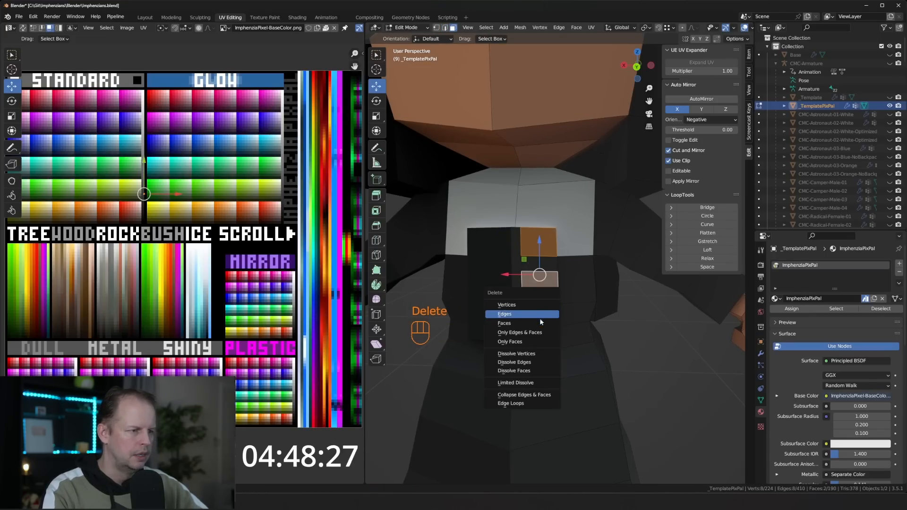
{"action": "left_click", "coordinate": [540, 318]}
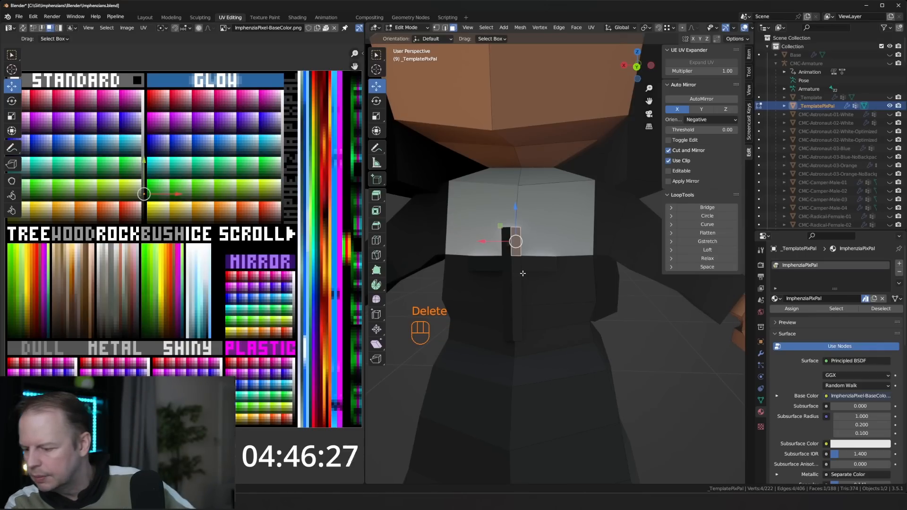
Select the cross's faces and extrude them about 0.019 m to give the cross thickness.
{"action": "left_click", "coordinate": [515, 265], "text": "shift"}
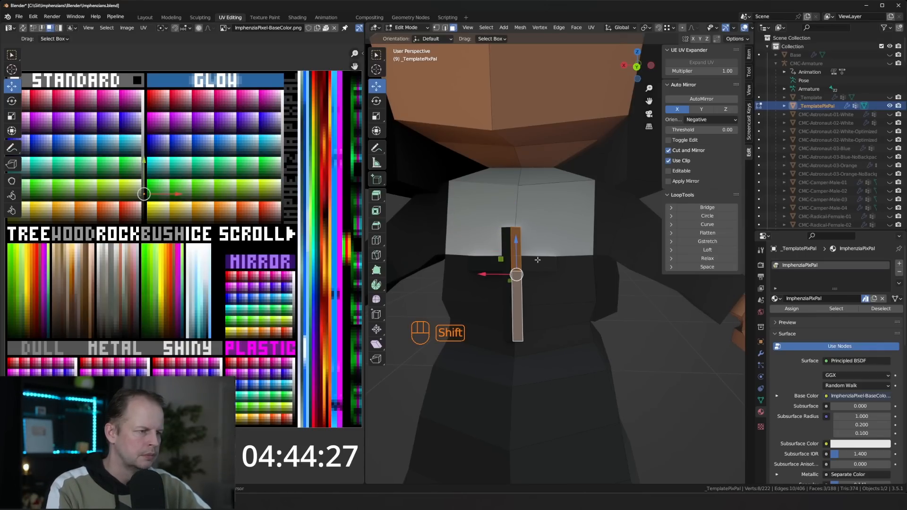
{"action": "middle_click_drag", "start_coordinate": [515, 265], "coordinate": [530, 273]}
{"action": "key", "text": "e"}
{"action": "left_click", "coordinate": [524, 273]}
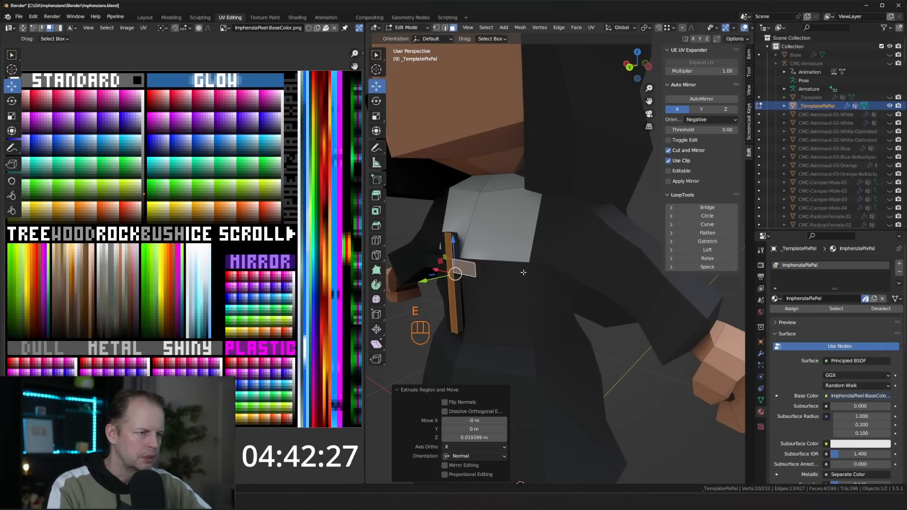
Select the entire cross, tilt it about the X axis to follow the chest, and move it slightly up and inward.
{"action": "key", "text": "l"}
{"action": "middle_click_drag", "start_coordinate": [450, 259], "coordinate": [523, 262]}
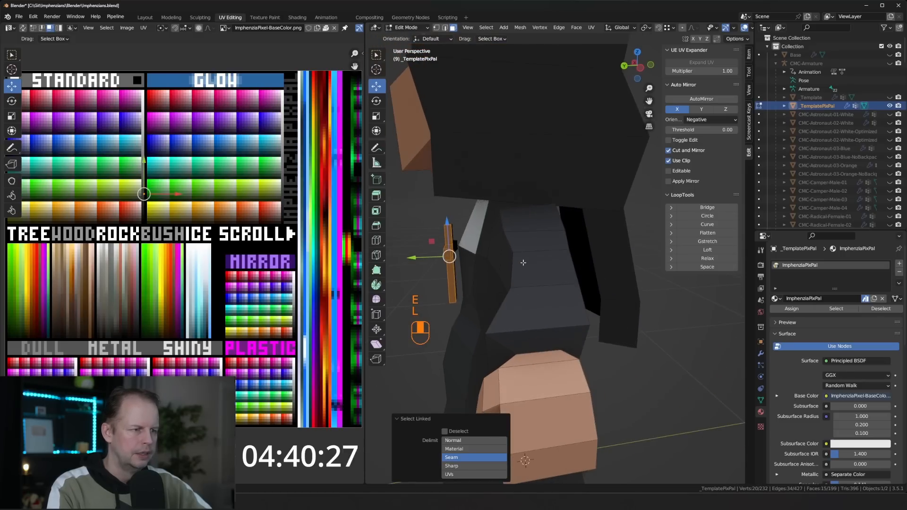
{"action": "key", "text": "r"}
{"action": "key", "text": "y"}
{"action": "right_click", "coordinate": [537, 272]}
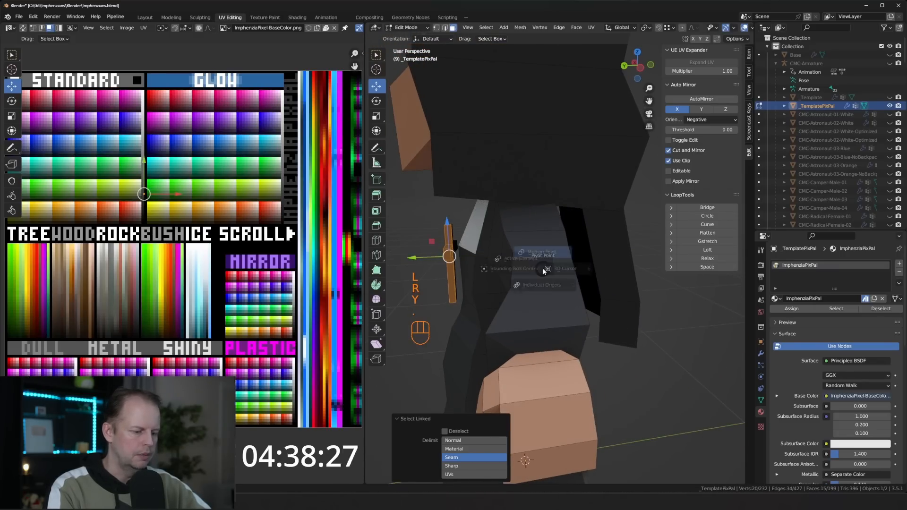
{"action": "key", "text": "period"}
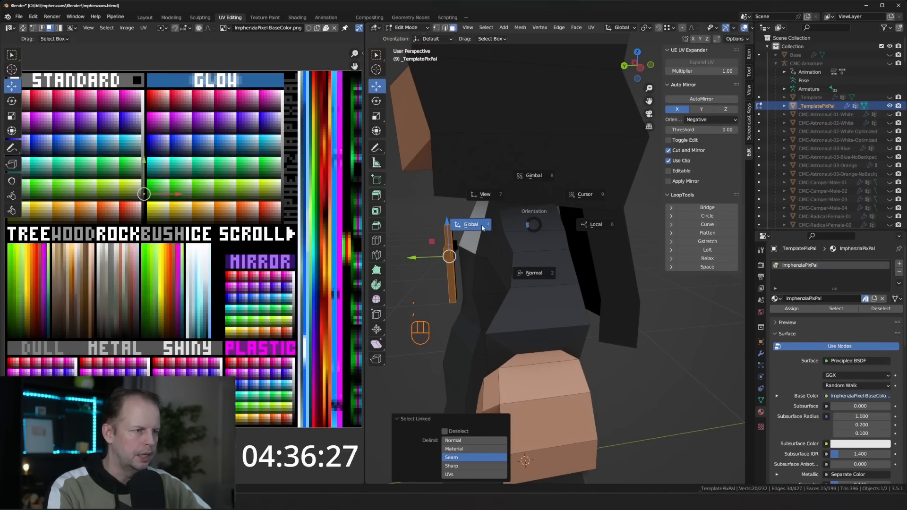
{"action": "left_click", "coordinate": [556, 232]}
{"action": "key", "text": "r"}
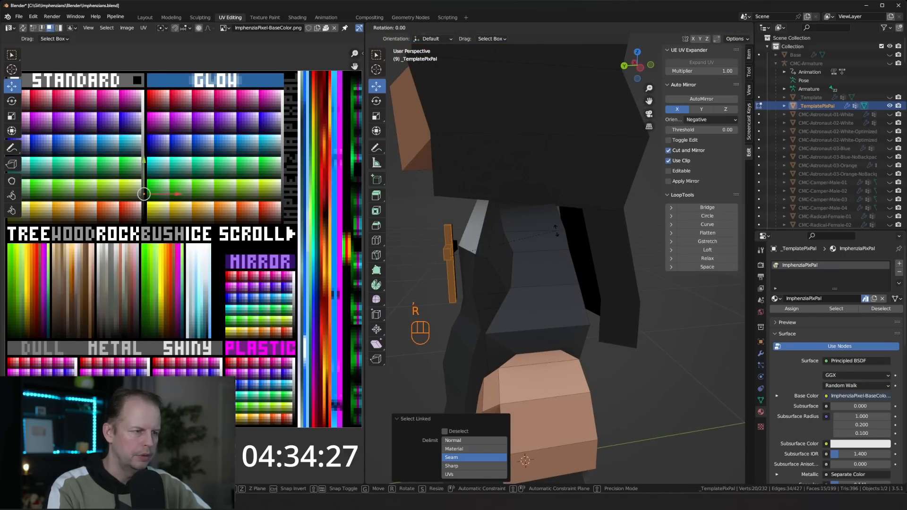
{"action": "key", "text": "x"}
{"action": "left_click", "coordinate": [563, 245]}
{"action": "key", "text": "g"}
{"action": "left_click", "coordinate": [566, 241]}
{"action": "middle_click_drag", "start_coordinate": [566, 242], "coordinate": [531, 239]}
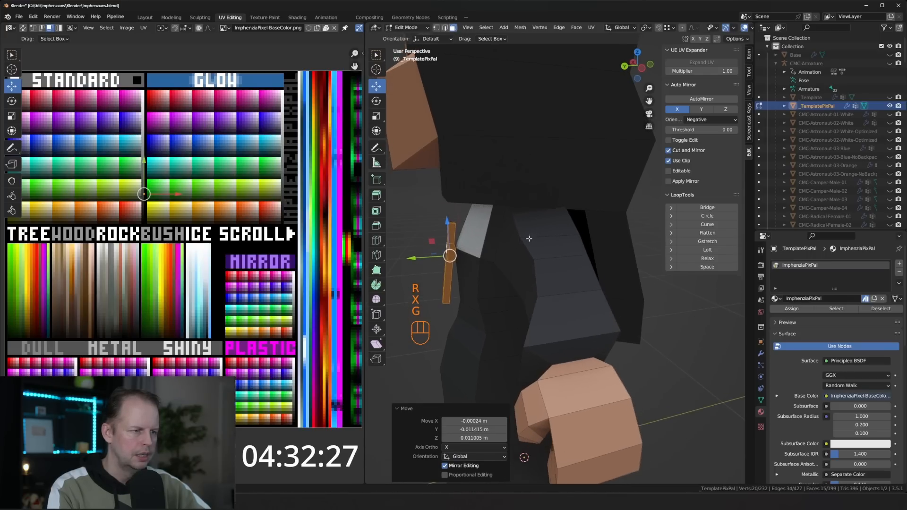
Move the whole cross about 0.024 m closer to the chest along Y.
{"action": "key", "text": "1"}
{"action": "left_click", "coordinate": [459, 249]}
{"action": "middle_click_drag", "start_coordinate": [459, 249], "coordinate": [493, 257]}
{"action": "key", "text": "Tab"}
{"action": "key", "text": "Tab"}
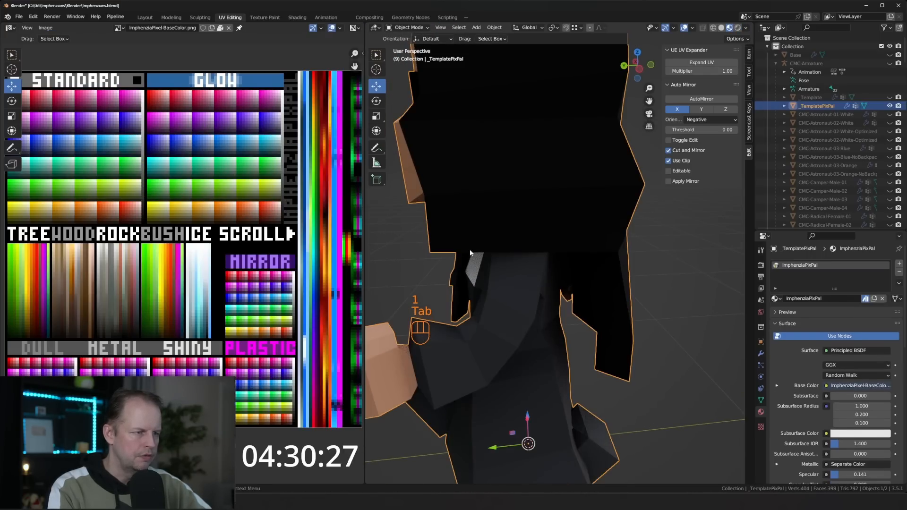
{"action": "key", "text": "g"}
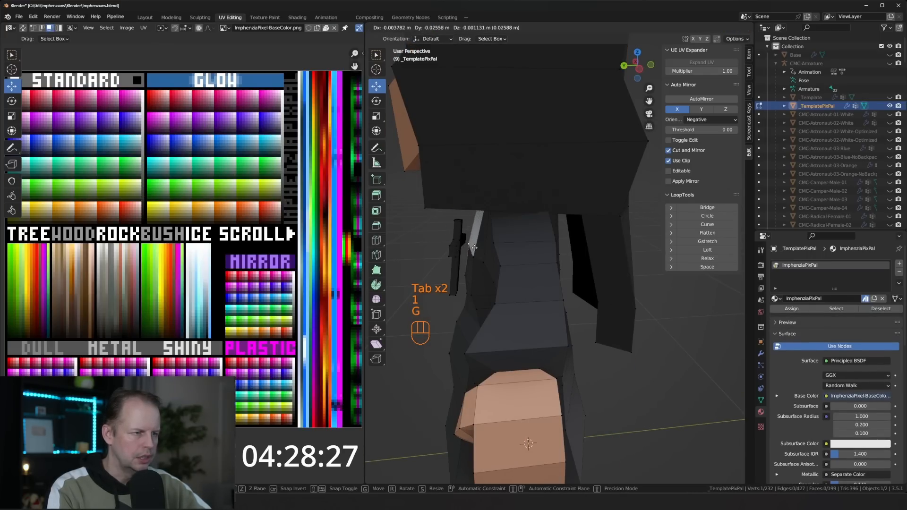
{"action": "left_click", "coordinate": [473, 244]}
{"action": "key", "text": "l"}
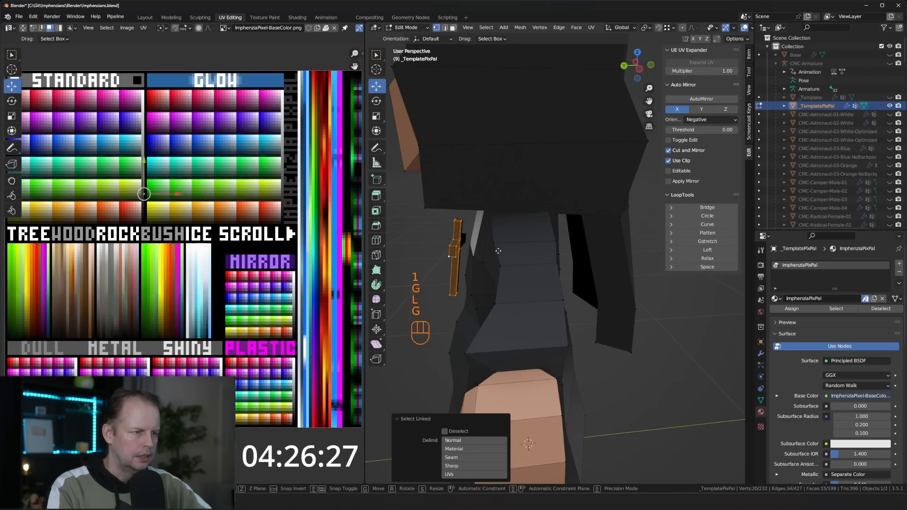
{"action": "key", "text": "g"}
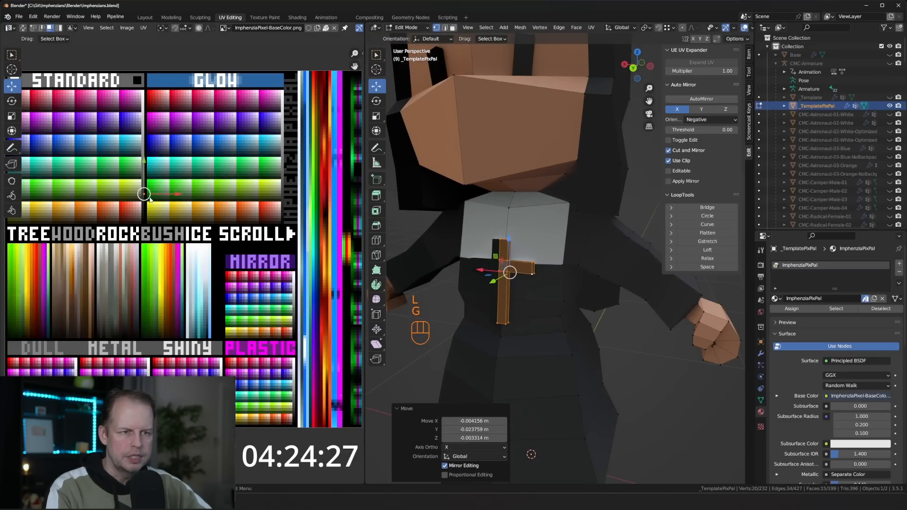
Recolour the cross by moving all its UVs onto an orange-brown metallic swatch of the palette texture.
{"action": "key", "text": "a"}
{"action": "key", "text": "g"}
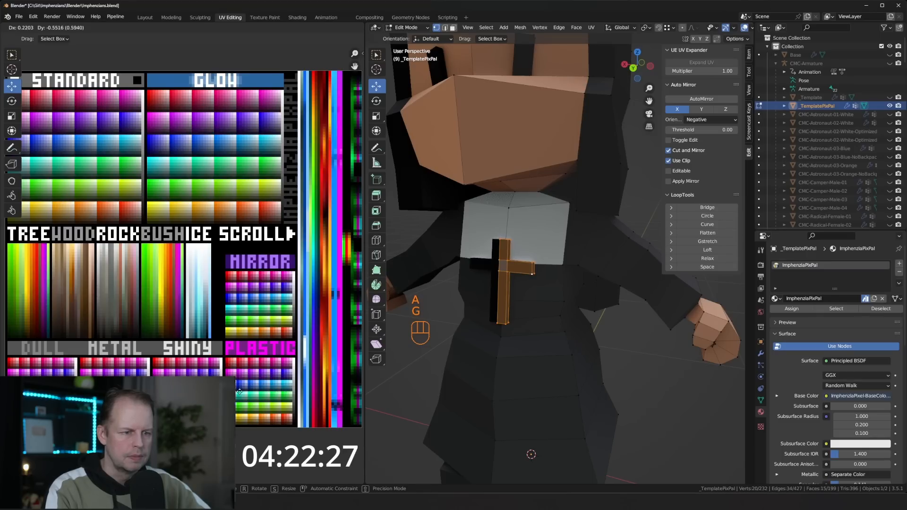
{"action": "left_click", "coordinate": [239, 395]}
{"action": "key", "text": "g"}
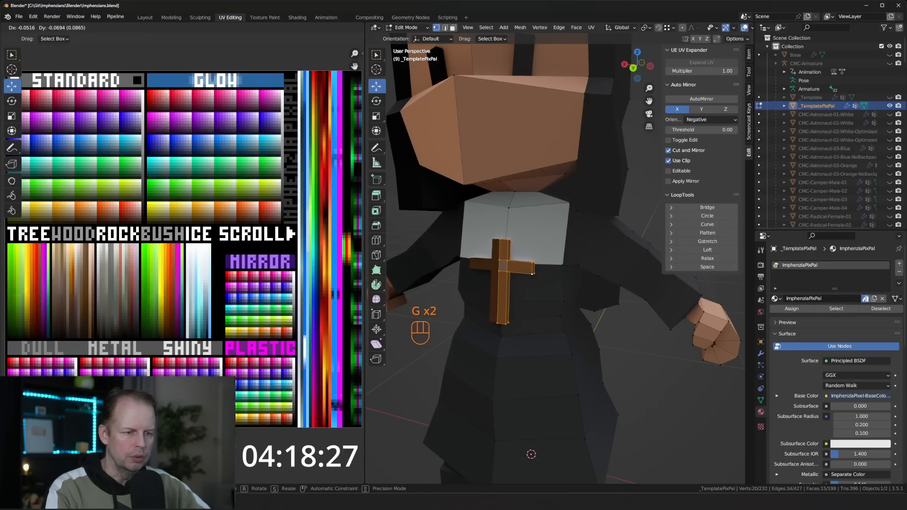
{"action": "left_click", "coordinate": [220, 420]}
{"action": "key", "text": "Tab"}
{"action": "middle_click_drag", "start_coordinate": [567, 322], "coordinate": [589, 310]}
{"action": "scroll", "coordinate": [560, 311], "scroll_direction": "up", "scroll_amount": 4}
{"action": "key", "text": "Tab"}
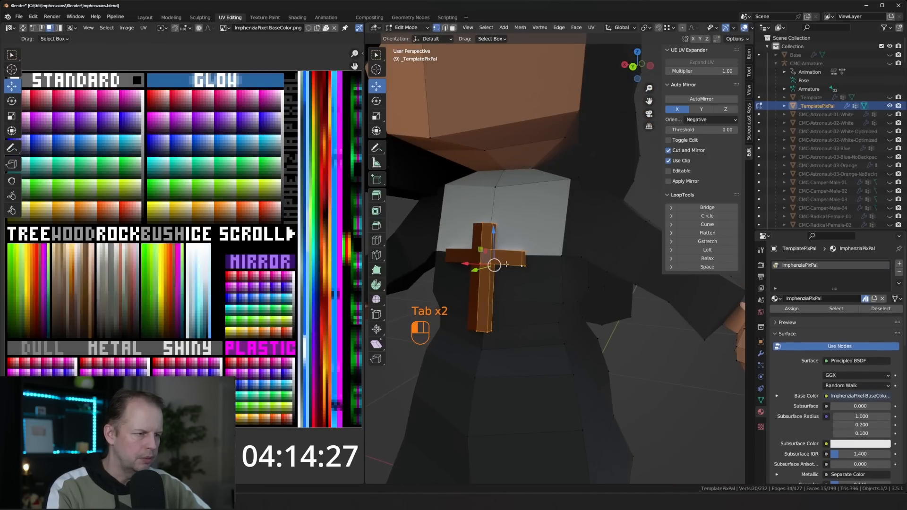
Select the whole cross and remove its vertices from all vertex groups.
{"action": "left_click", "coordinate": [506, 264]}
{"action": "middle_click_drag", "start_coordinate": [584, 276], "coordinate": [533, 277]}
{"action": "key", "text": "l"}
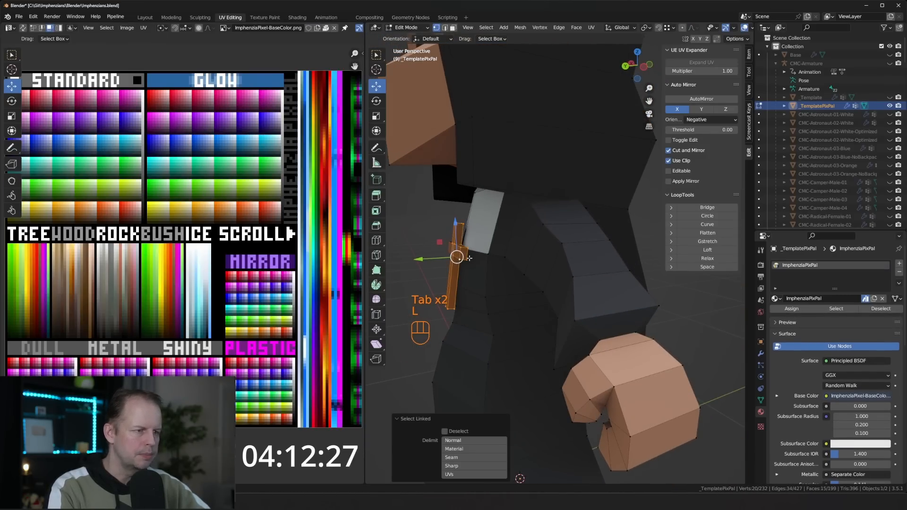
{"action": "middle_click_drag", "start_coordinate": [461, 257], "coordinate": [494, 257]}
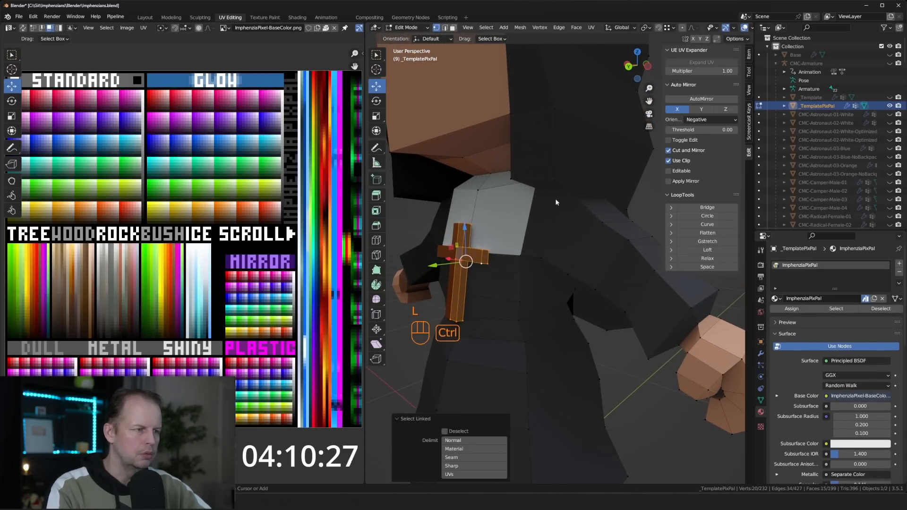
{"action": "key", "text": "ctrl+g"}
{"action": "left_click", "coordinate": [561, 230]}
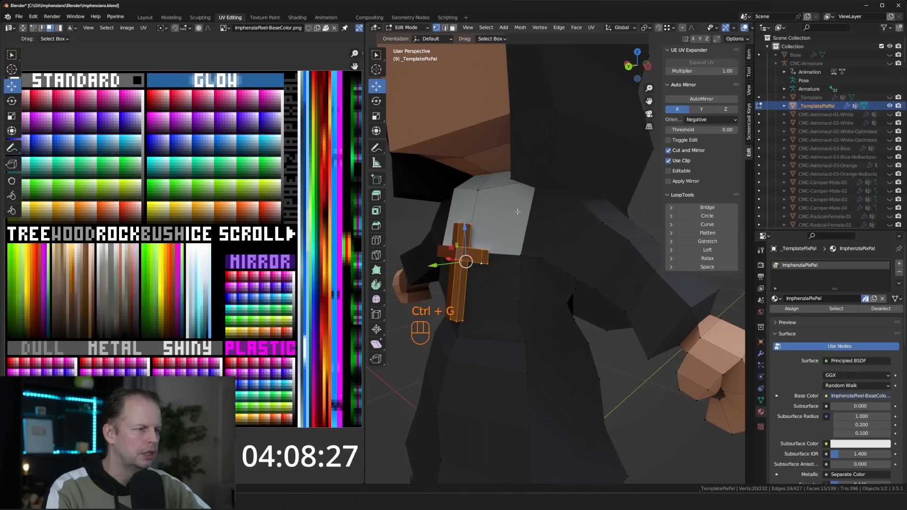
{"action": "key", "text": "ctrl+g"}
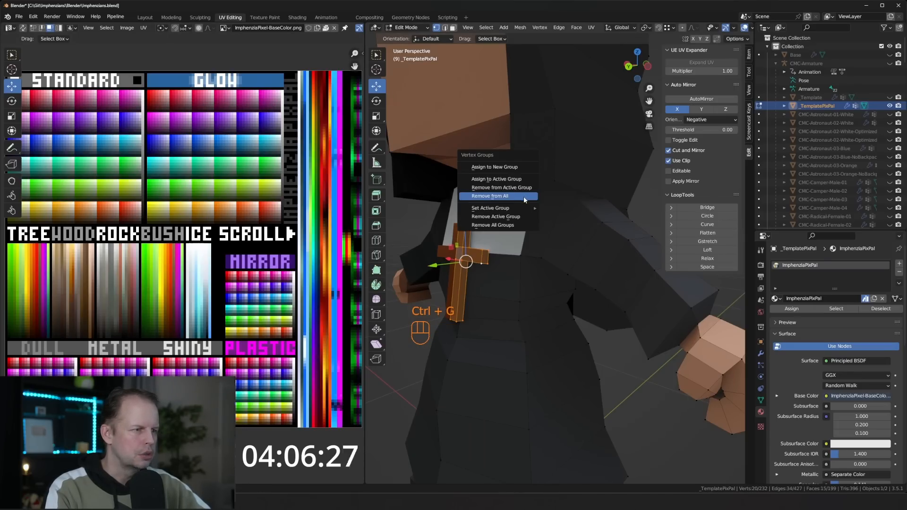
{"action": "left_click", "coordinate": [523, 197]}
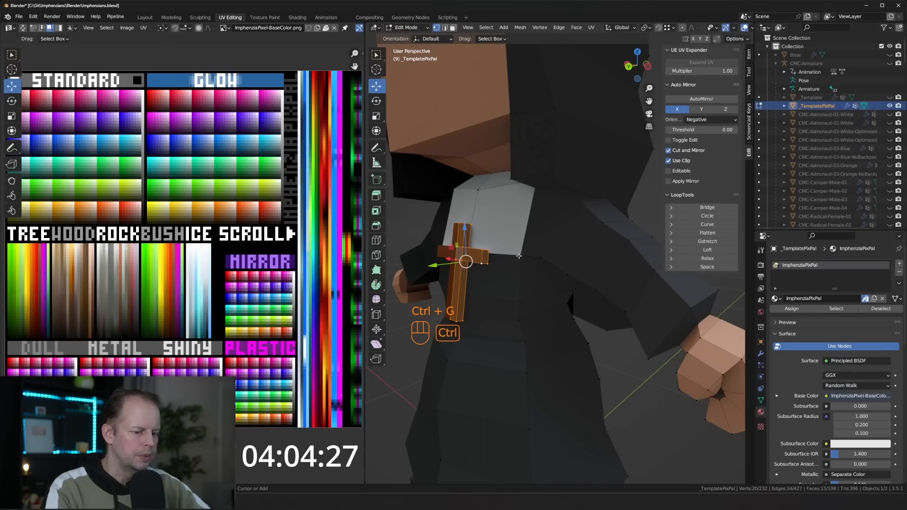
Make Spine2 the active vertex group and assign the cross's vertices to it.
{"action": "key", "text": "ctrl+g"}
{"action": "mouse_move", "coordinate": [517, 211]}
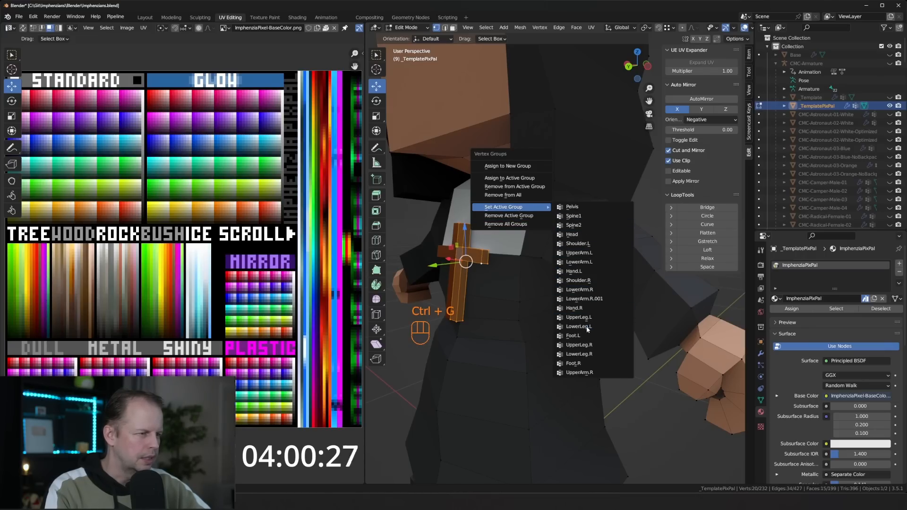
{"action": "left_click", "coordinate": [586, 226]}
{"action": "key", "text": "ctrl+g"}
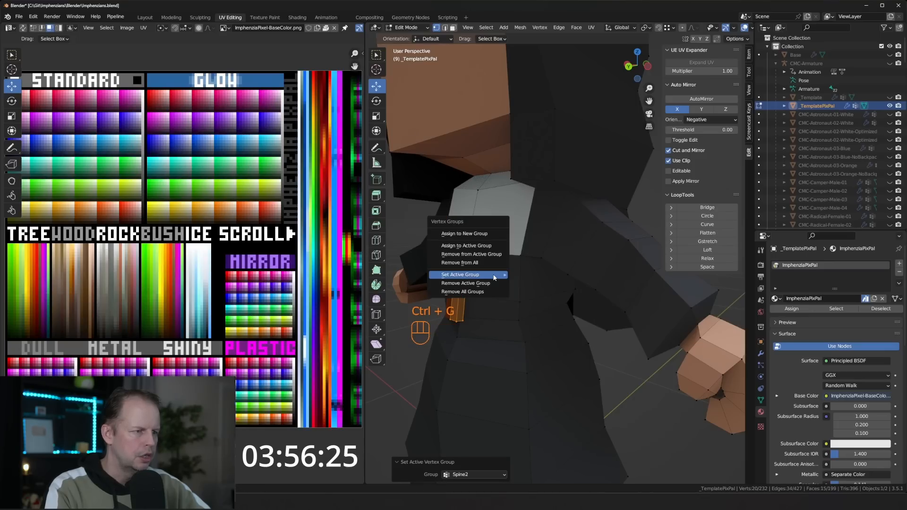
{"action": "mouse_move", "coordinate": [497, 278]}
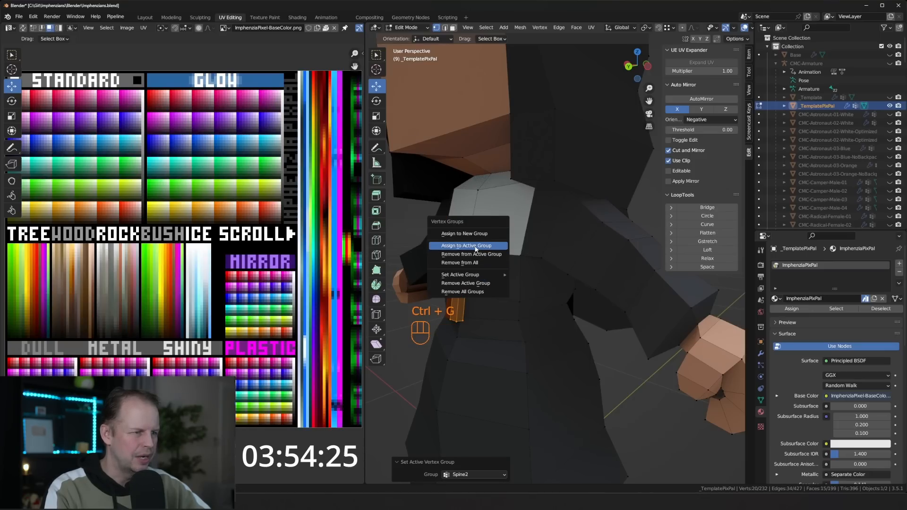
{"action": "left_click", "coordinate": [475, 247]}
{"action": "key", "text": "Tab"}
{"action": "scroll", "coordinate": [522, 283], "scroll_direction": "down", "scroll_amount": 3}
{"action": "middle_click_drag", "start_coordinate": [528, 285], "coordinate": [578, 286]}
Shift the cross's UVs to a more golden swatch of the palette texture.
{"action": "key", "text": "Tab"}
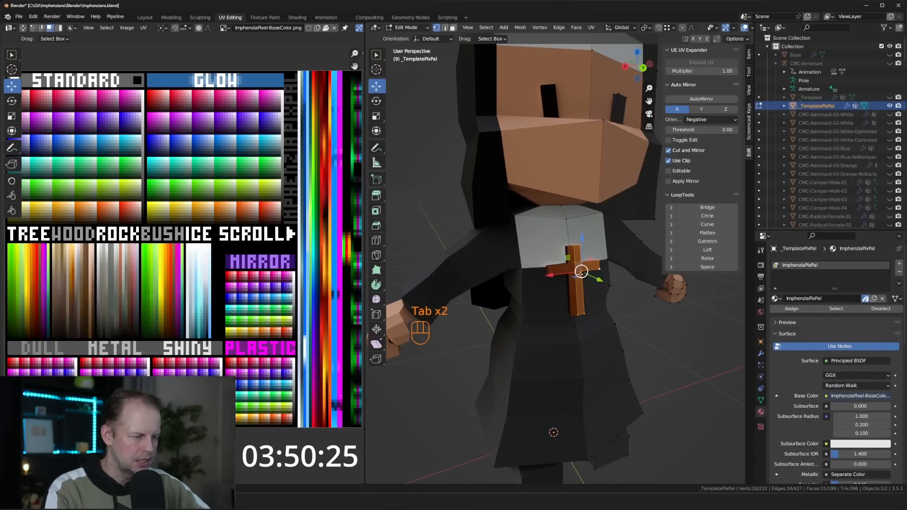
{"action": "key", "text": "l"}
{"action": "key", "text": "g"}
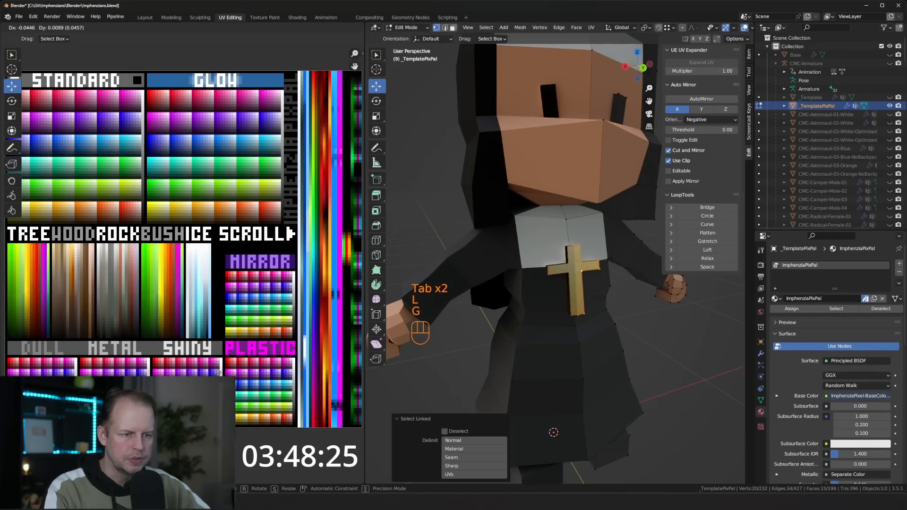
{"action": "left_click", "coordinate": [219, 373]}
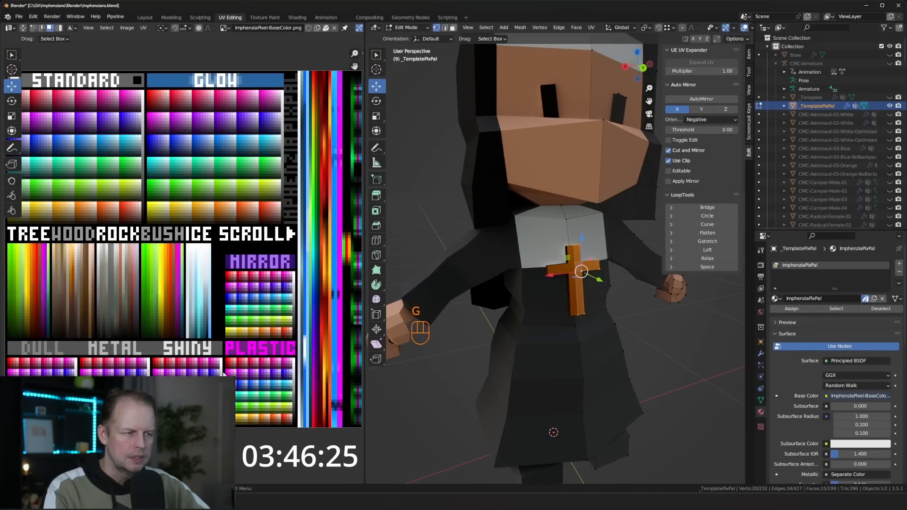
Play the character's animation and examine how the cross moves with the chest.
{"action": "key", "text": "Tab"}
{"action": "key", "text": "space"}
{"action": "middle_click_drag", "start_coordinate": [572, 288], "coordinate": [477, 263]}
{"action": "scroll", "coordinate": [650, 270], "scroll_direction": "down", "scroll_amount": 1}
Duplicate the side face at the top of the cross's upright and place the copy about 0.023 m higher.
{"action": "key", "text": "Tab"}
{"action": "scroll", "coordinate": [534, 241], "scroll_direction": "up", "scroll_amount": 5}
{"action": "key", "text": "3"}
{"action": "left_click", "coordinate": [478, 262]}
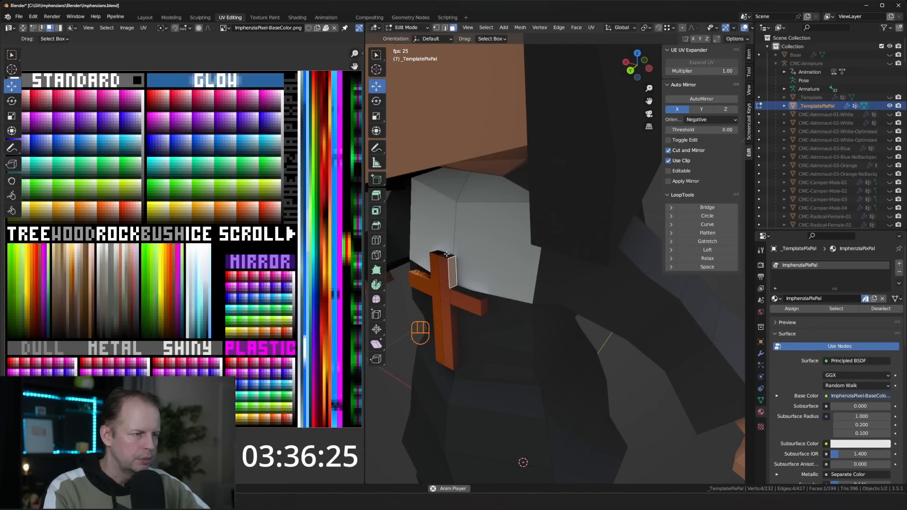
{"action": "key", "text": "shift+d"}
{"action": "left_click", "coordinate": [481, 253]}
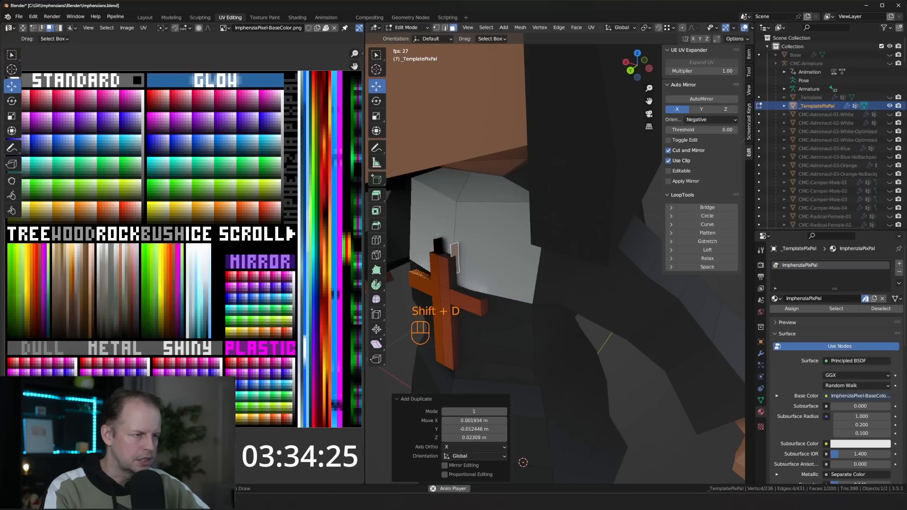
Shrink the duplicated face, rotate it about -30°, scale it again to about 0.714, and position it at the cross's top edge.
{"action": "key", "text": "s"}
{"action": "left_click", "coordinate": [508, 261]}
{"action": "key", "text": "r"}
{"action": "key", "text": "s"}
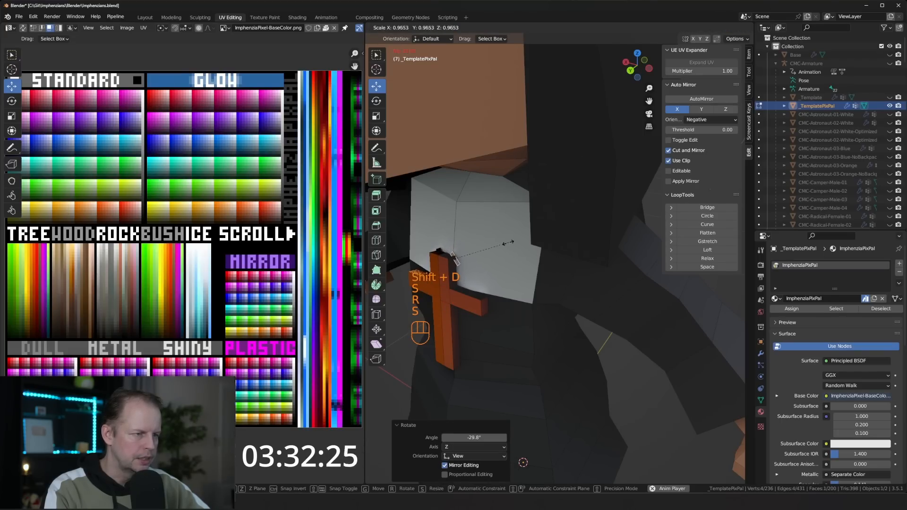
{"action": "left_click", "coordinate": [494, 251]}
{"action": "key", "text": "g"}
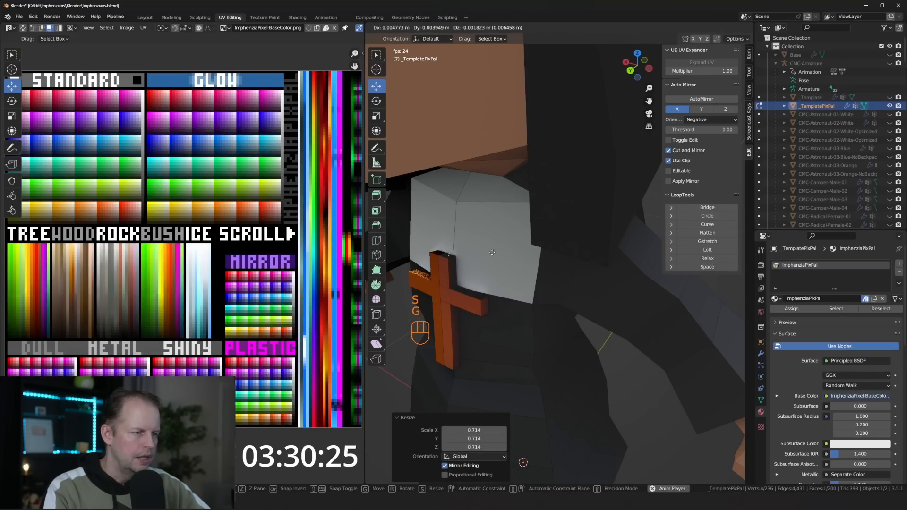
{"action": "left_click", "coordinate": [490, 253]}
Extrude the face in segments up the white collar towards the neck, rotating and moving its end, to form a necklace strap.
{"action": "key", "text": "e"}
{"action": "left_click", "coordinate": [482, 252]}
{"action": "mouse_move", "coordinate": [483, 251]}
{"action": "middle_mouse_down"}
{"action": "mouse_move", "coordinate": [472, 247]}
{"action": "mouse_move", "coordinate": [479, 251]}
{"action": "middle_mouse_up"}
{"action": "key", "text": "e"}
{"action": "left_click", "coordinate": [494, 234]}
{"action": "key", "text": "r"}
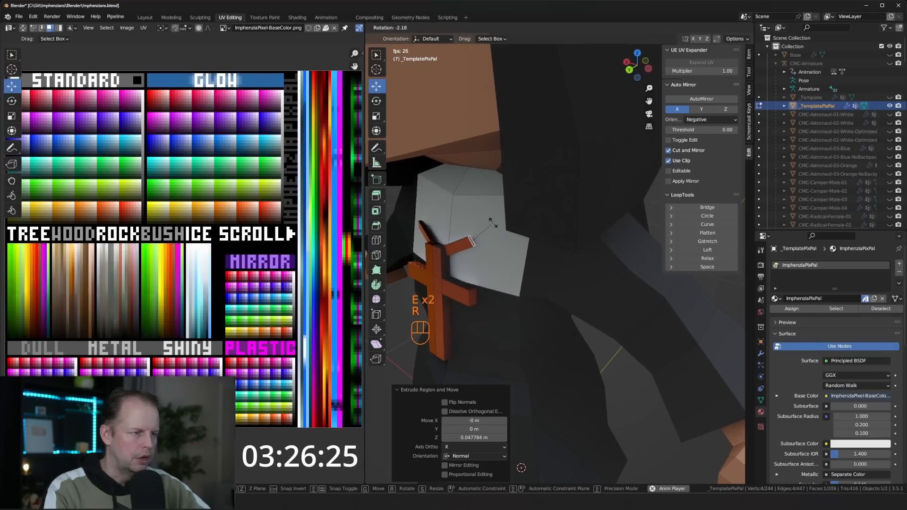
{"action": "left_click", "coordinate": [491, 212]}
{"action": "key", "text": "g"}
{"action": "left_click", "coordinate": [486, 207]}
{"action": "right_click", "coordinate": [493, 204], "text": "ctrl"}
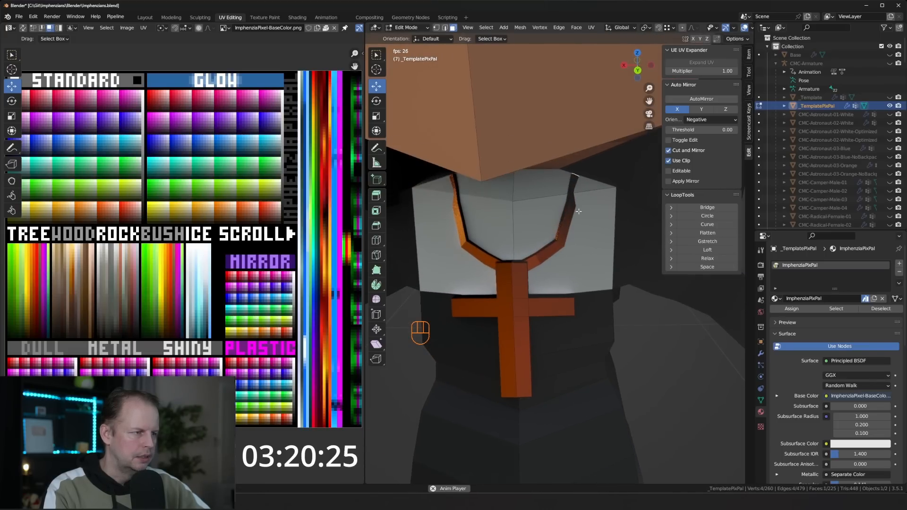
Select edge loops across the necklace strap and move them outward to round its curve.
{"action": "key", "text": "2"}
{"action": "key", "text": "2"}
{"action": "key", "text": "a"}
{"action": "key", "text": "a"}
{"action": "key", "text": "a"}
{"action": "left_click", "coordinate": [573, 204], "text": "alt"}
{"action": "middle_click_drag", "start_coordinate": [573, 204], "coordinate": [598, 197]}
{"action": "key", "text": "g"}
{"action": "left_click", "coordinate": [606, 201]}
{"action": "key", "text": "a"}
{"action": "key", "text": "a"}
{"action": "left_click", "coordinate": [601, 216], "text": "alt+shift"}
{"action": "key", "text": "g"}
{"action": "left_click", "coordinate": [608, 216]}
Reposition the edge loop near the necklace strap's upper end so the strap follows the top of the collar.
{"action": "left_click", "coordinate": [565, 199]}
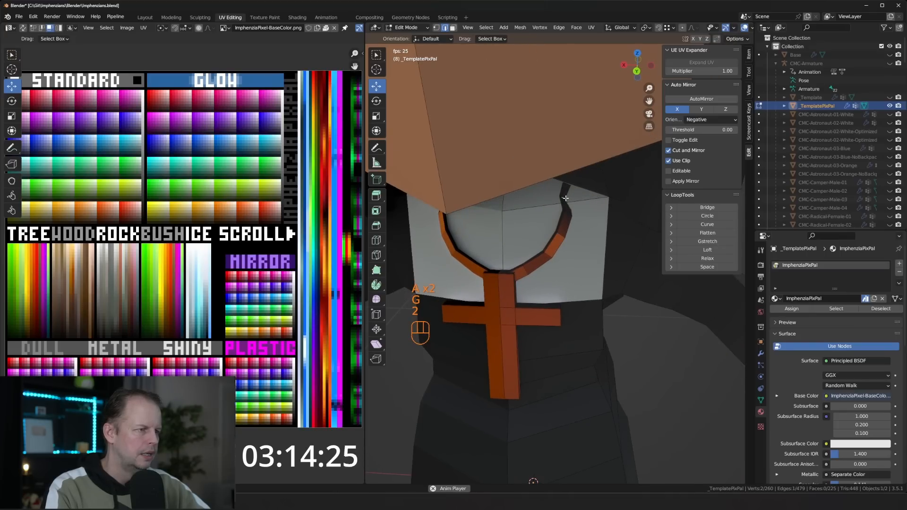
{"action": "key", "text": "g"}
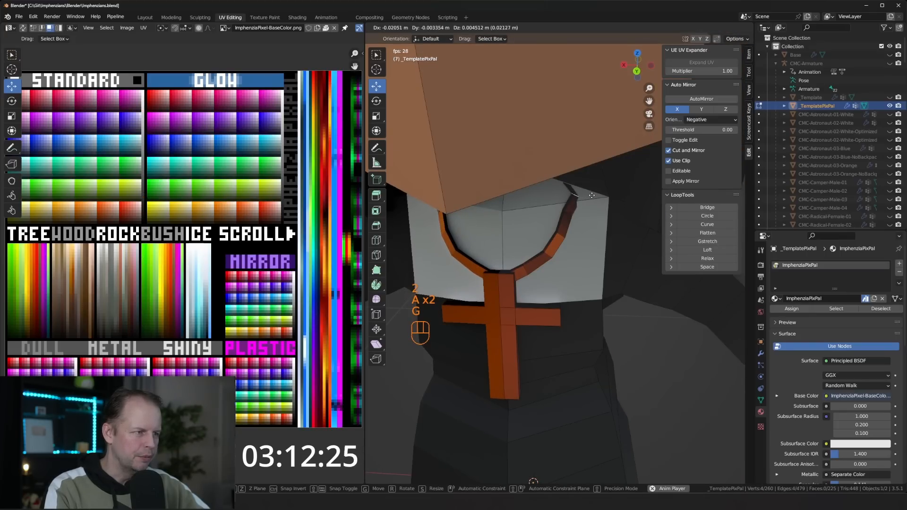
{"action": "left_click", "coordinate": [572, 198]}
{"action": "key", "text": "g"}
{"action": "middle_click_drag", "start_coordinate": [572, 198], "coordinate": [547, 231]}
{"action": "left_click", "coordinate": [568, 193]}
{"action": "scroll", "coordinate": [542, 200], "scroll_direction": "down", "scroll_amount": 4}
{"action": "scroll", "coordinate": [584, 203], "scroll_direction": "down", "scroll_amount": 2}
{"action": "scroll", "coordinate": [547, 230], "scroll_direction": "up", "scroll_amount": 5}
{"action": "scroll", "coordinate": [547, 231], "scroll_direction": "down", "scroll_amount": 2}
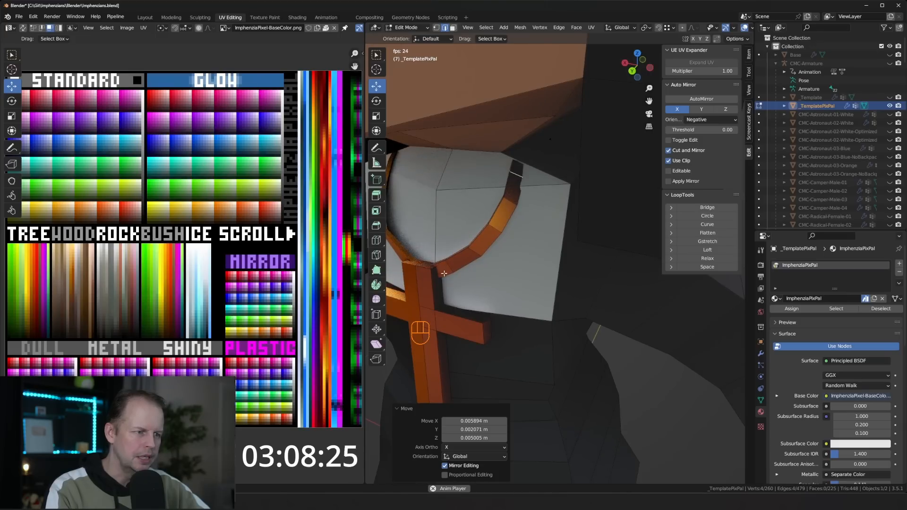
Examine the animated nun with her cross necklace from several angles and distances outside mesh editing.
{"action": "key", "text": "Tab"}
{"action": "scroll", "coordinate": [546, 231], "scroll_direction": "down", "scroll_amount": 4}
{"action": "scroll", "coordinate": [611, 246], "scroll_direction": "up", "scroll_amount": 2}
{"action": "scroll", "coordinate": [611, 247], "scroll_direction": "down", "scroll_amount": 6}
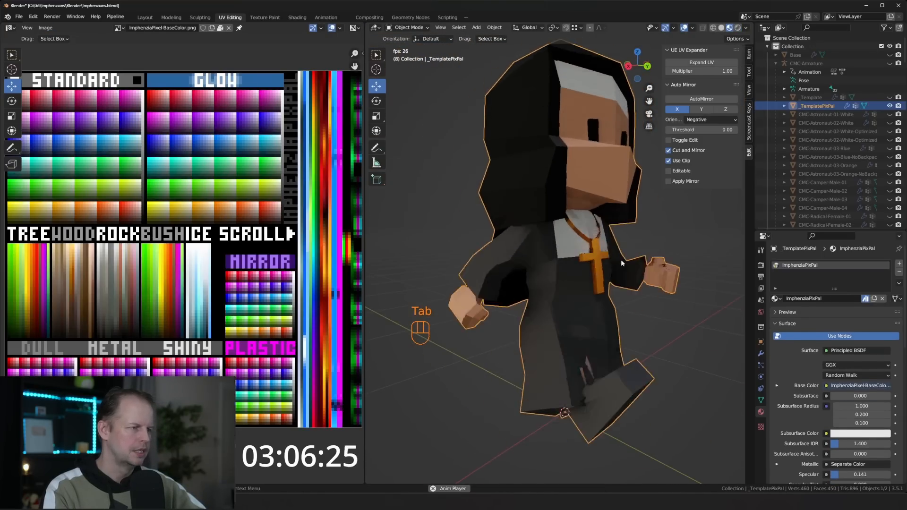
{"action": "middle_click_drag", "start_coordinate": [621, 259], "coordinate": [529, 267]}
{"action": "scroll", "coordinate": [529, 269], "scroll_direction": "up", "scroll_amount": 5}
{"action": "key", "text": "space"}
{"action": "key", "text": "space"}
{"action": "scroll", "coordinate": [530, 269], "scroll_direction": "down", "scroll_amount": 4}
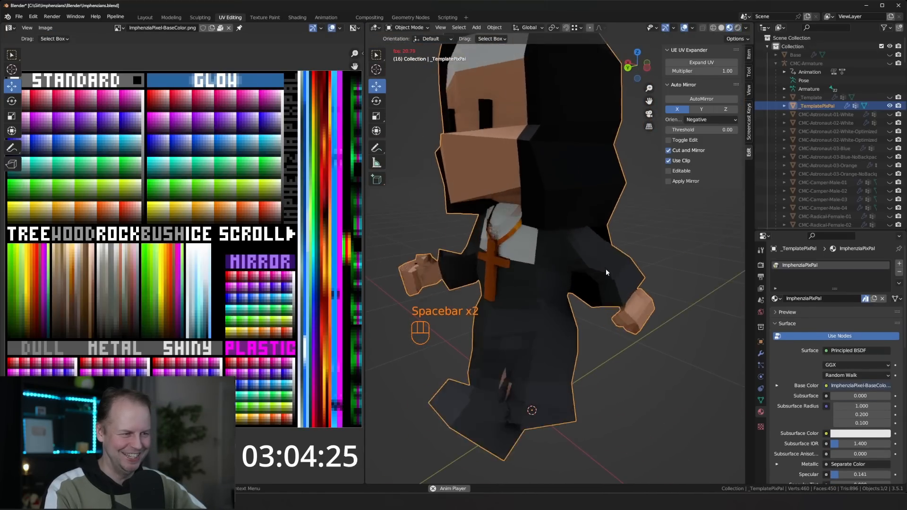
{"action": "scroll", "coordinate": [605, 268], "scroll_direction": "up", "scroll_amount": 5}
{"action": "scroll", "coordinate": [578, 270], "scroll_direction": "down", "scroll_amount": 5}
{"action": "middle_click_drag", "start_coordinate": [546, 266], "coordinate": [572, 256]}
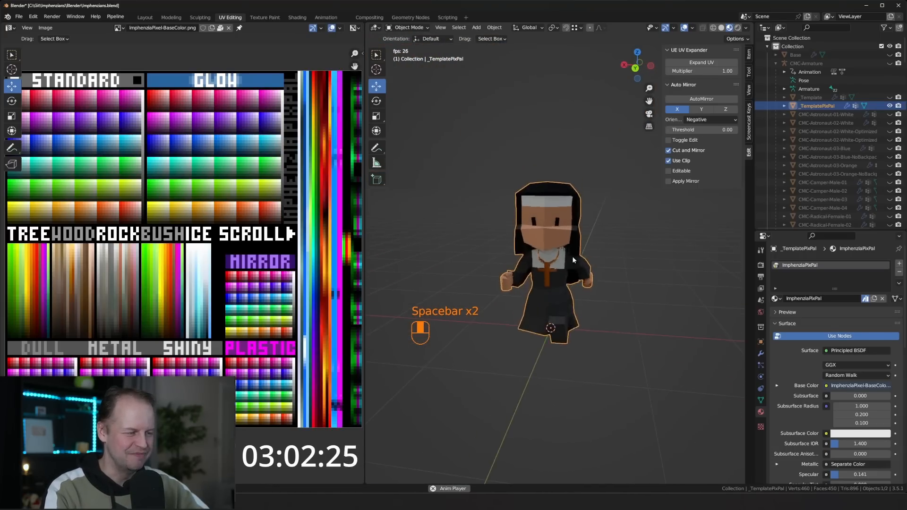
Scale down the nun's eye mesh and shift it about 0.007 m along X on the face.
{"action": "scroll", "coordinate": [591, 236], "scroll_direction": "up", "scroll_amount": 5}
{"action": "key", "text": "space"}
{"action": "key", "text": "Tab"}
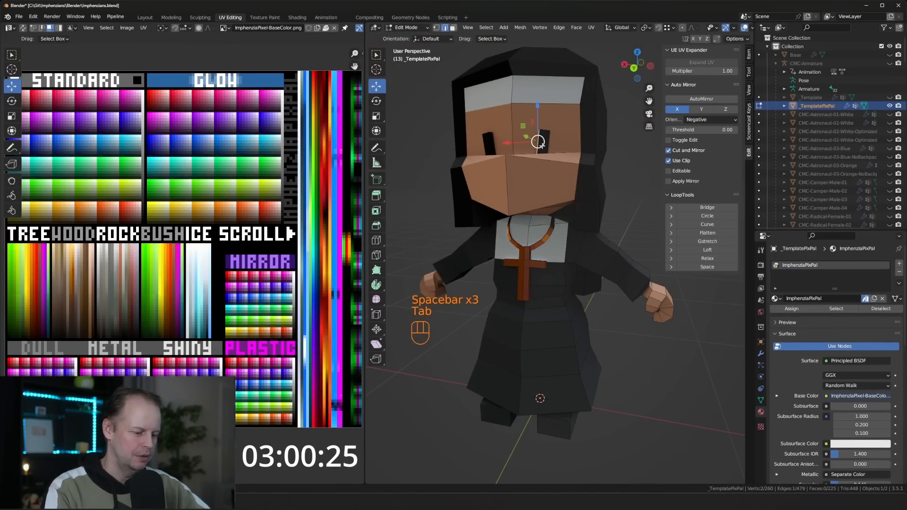
{"action": "key", "text": "l"}
{"action": "scroll", "coordinate": [543, 144], "scroll_direction": "down", "scroll_amount": 2}
{"action": "key", "text": "s"}
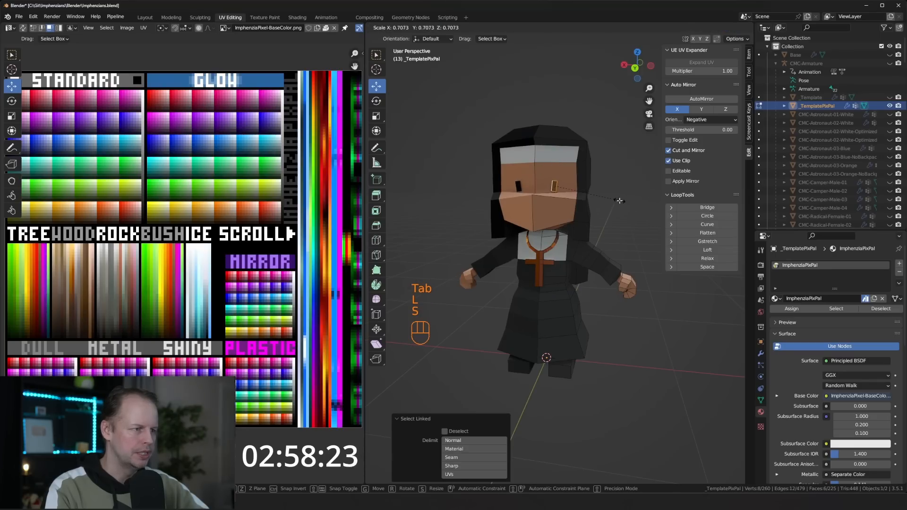
{"action": "left_click", "coordinate": [619, 201]}
{"action": "key", "text": "g"}
{"action": "left_click", "coordinate": [613, 205]}
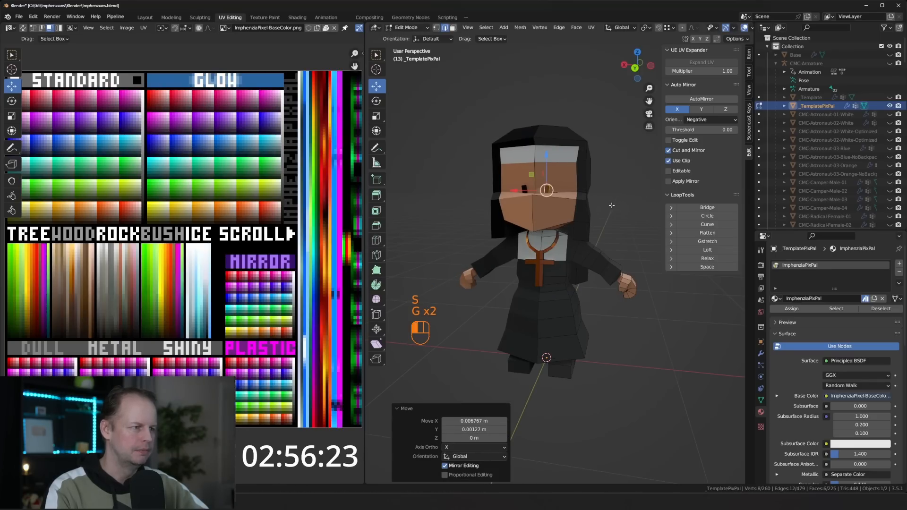
Rotate and move the front of the hood above the white headband.
{"action": "middle_click_drag", "start_coordinate": [588, 183], "coordinate": [543, 173]}
{"action": "key", "text": "2"}
{"action": "left_click", "coordinate": [559, 163]}
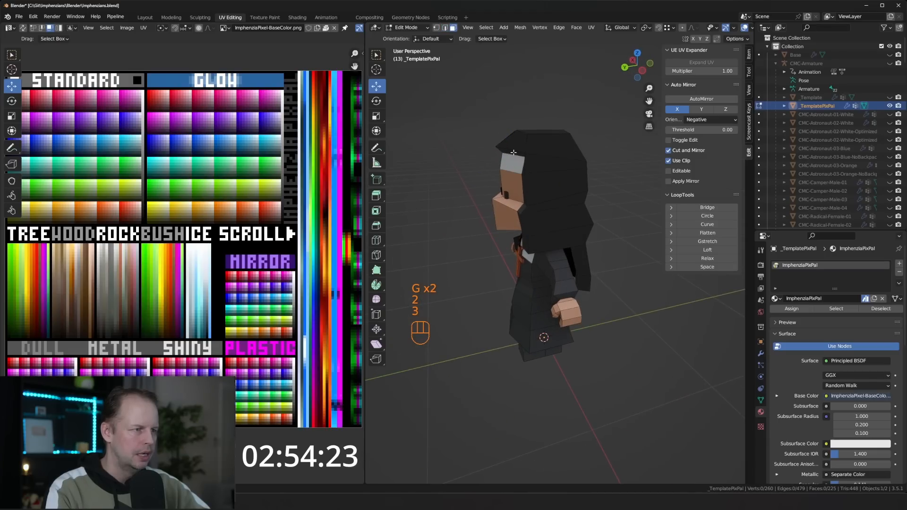
{"action": "middle_click_drag", "start_coordinate": [591, 155], "coordinate": [609, 195]}
{"action": "key", "text": "r"}
{"action": "left_click", "coordinate": [591, 174]}
{"action": "key", "text": "g"}
{"action": "left_click", "coordinate": [597, 166]}
Move the edge at the front of the hood's top forward by about 0.074 m.
{"action": "key", "text": "2"}
{"action": "left_click", "coordinate": [512, 174]}
{"action": "key", "text": "g"}
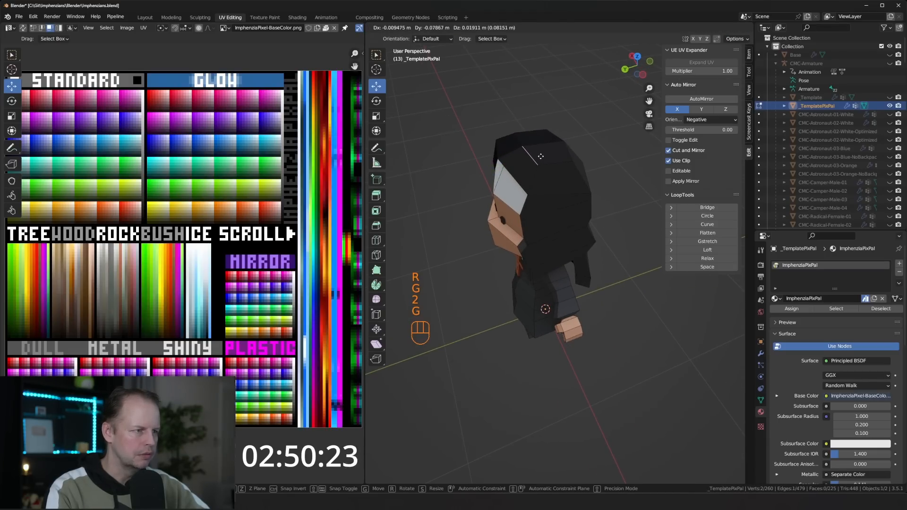
{"action": "left_click", "coordinate": [541, 159]}
{"action": "middle_click_drag", "start_coordinate": [540, 158], "coordinate": [598, 252]}
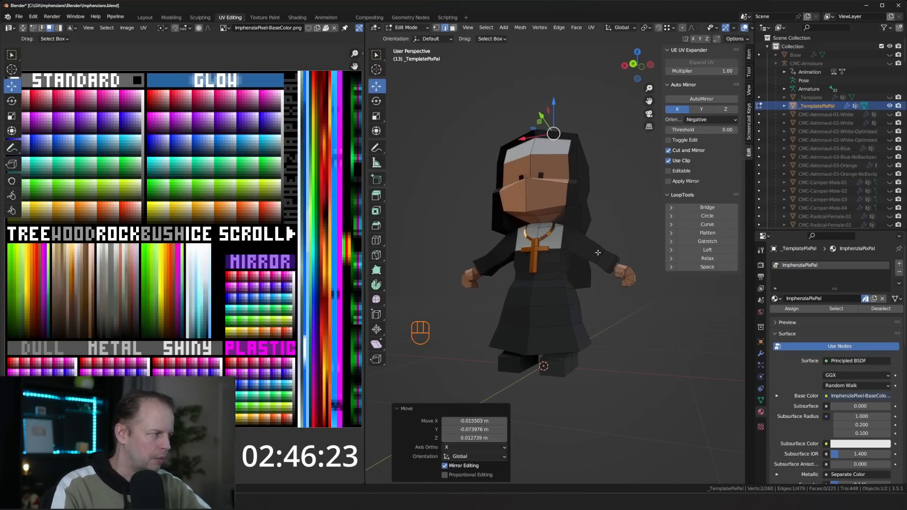
Scale the sleeve's cuff edge loop by 1.394 and reposition it around the wrist.
{"action": "scroll", "coordinate": [573, 248], "scroll_direction": "up", "scroll_amount": 5}
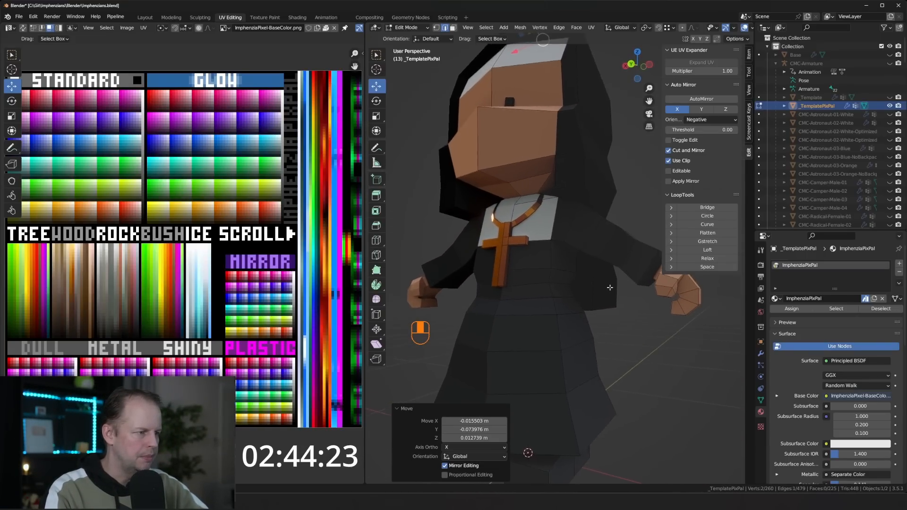
{"action": "middle_click_drag", "start_coordinate": [646, 296], "coordinate": [587, 295]}
{"action": "key", "text": "2"}
{"action": "key", "text": "a"}
{"action": "key", "text": "a"}
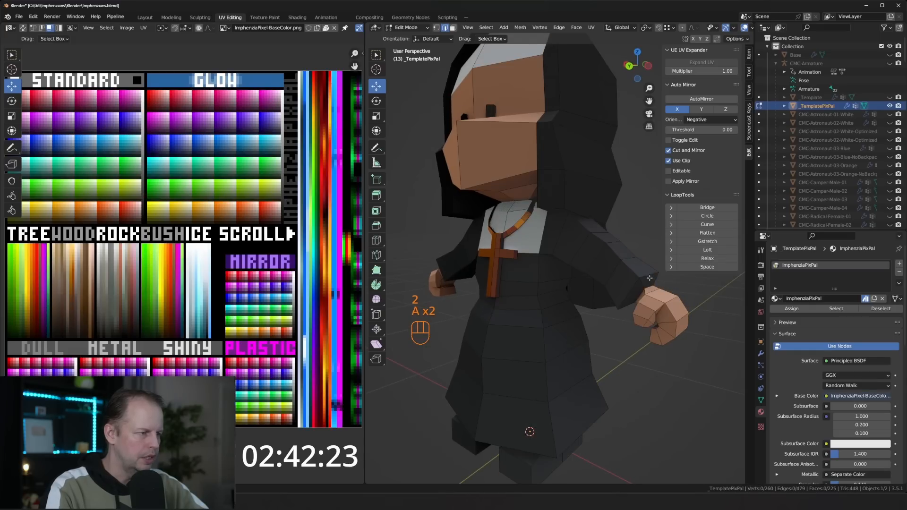
{"action": "left_click", "coordinate": [649, 278], "text": "alt"}
{"action": "key", "text": "s"}
{"action": "left_click", "coordinate": [659, 278]}
{"action": "middle_click_drag", "start_coordinate": [654, 280], "coordinate": [677, 283]}
{"action": "key", "text": "g"}
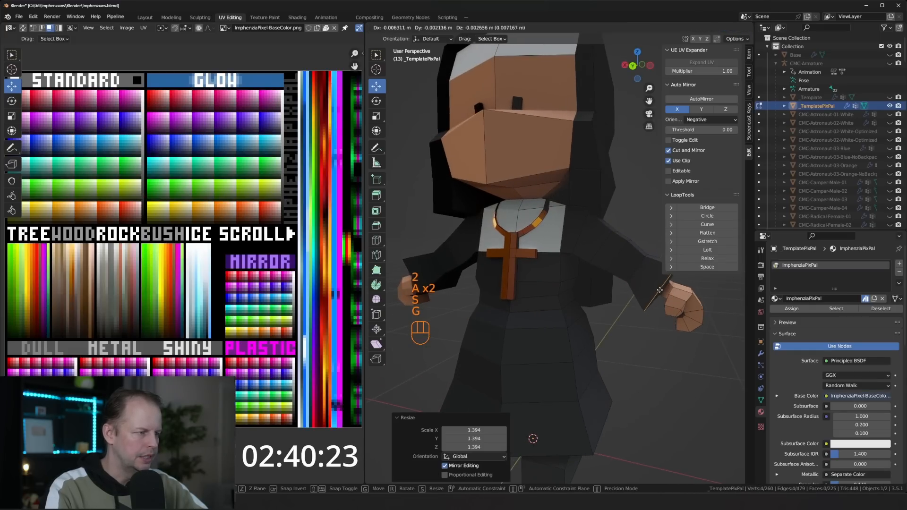
{"action": "left_click", "coordinate": [671, 283]}
Scale two more edge loops farther up the sleeve, enlarging the one near the elbow by 1.413.
{"action": "key", "text": "a"}
{"action": "key", "text": "a"}
{"action": "left_click", "coordinate": [643, 271], "text": "alt"}
{"action": "key", "text": "s"}
{"action": "left_click", "coordinate": [643, 272]}
{"action": "key", "text": "a"}
{"action": "key", "text": "a"}
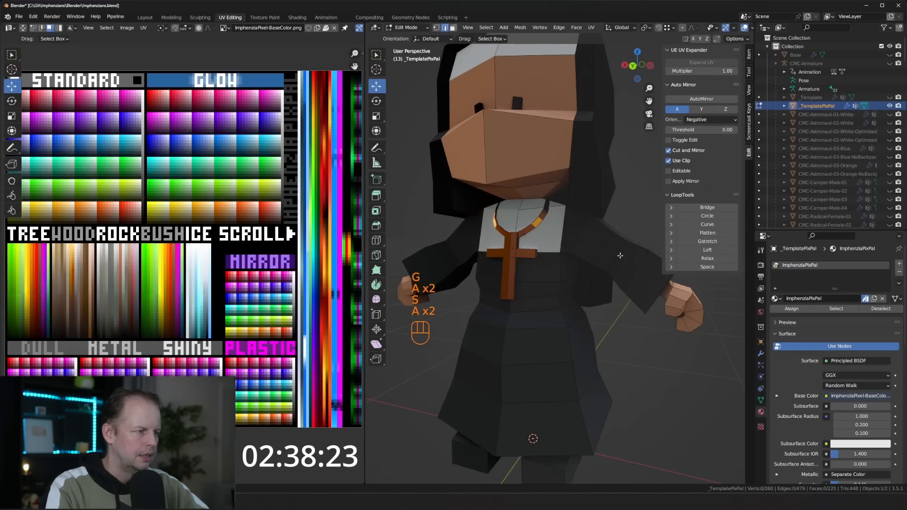
{"action": "left_click", "coordinate": [619, 255], "text": "alt"}
{"action": "key", "text": "s"}
{"action": "right_click", "coordinate": [619, 257]}
{"action": "key", "text": "s"}
{"action": "left_click", "coordinate": [599, 278]}
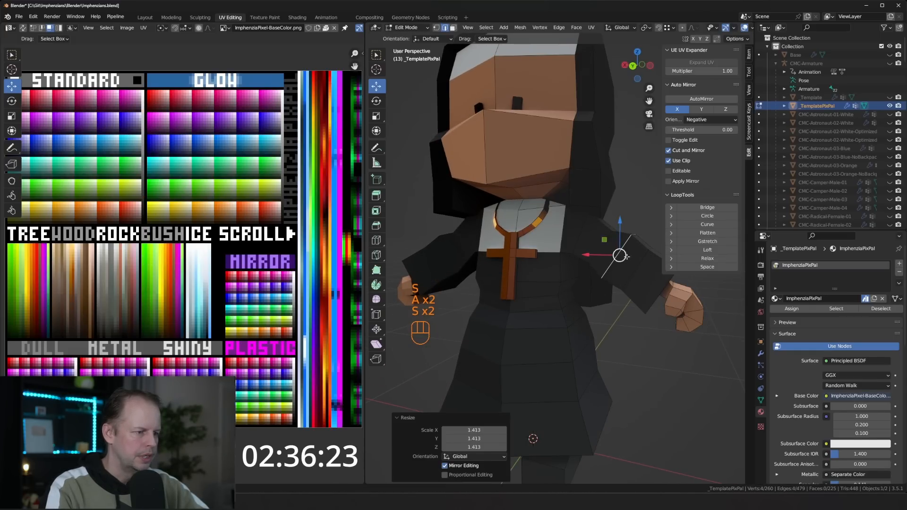
Play the animation to examine how the widened sleeves move with the arms.
{"action": "scroll", "coordinate": [586, 289], "scroll_direction": "down", "scroll_amount": 4}
{"action": "middle_click_drag", "start_coordinate": [584, 290], "coordinate": [566, 292]}
{"action": "key", "text": "Tab"}
{"action": "key", "text": "space"}
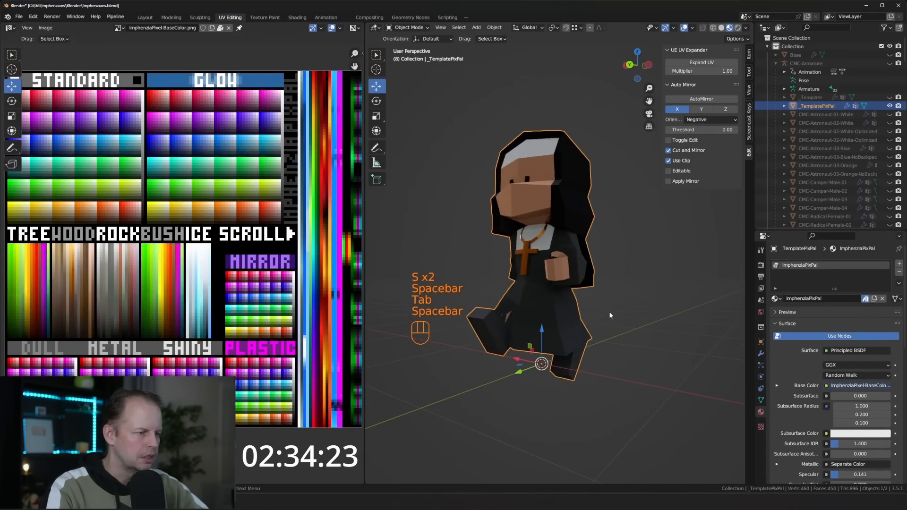
{"action": "key", "text": "space"}
{"action": "key", "text": "space"}
{"action": "key", "text": "space"}
{"action": "key", "text": "space"}
{"action": "key", "text": "Tab"}
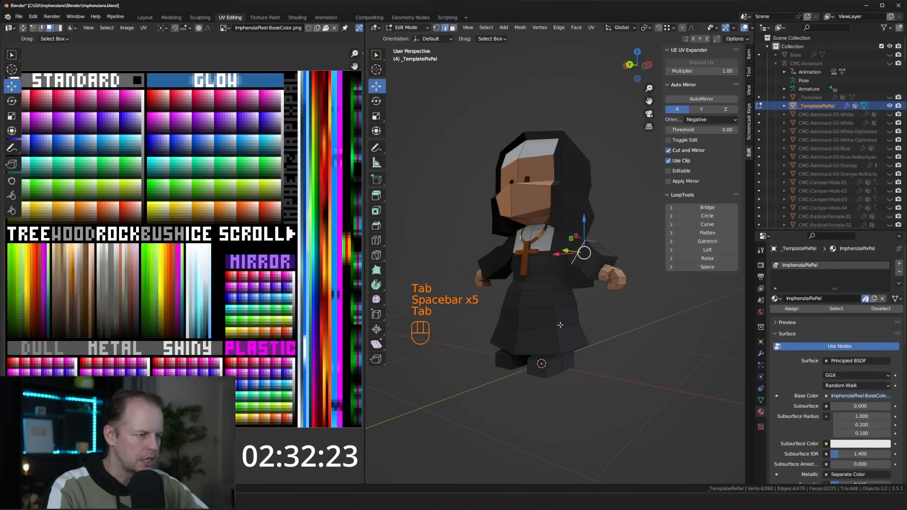
Select the faces of the black skirt, growing the selection from a face loop, and hide them to expose the legs.
{"action": "mouse_move", "coordinate": [562, 325]}
{"action": "middle_mouse_down"}
{"action": "mouse_move", "coordinate": [552, 306]}
{"action": "mouse_move", "coordinate": [551, 323]}
{"action": "middle_mouse_up"}
{"action": "scroll", "coordinate": [548, 323], "scroll_direction": "up", "scroll_amount": 2}
{"action": "key", "text": "Tab"}
{"action": "key", "text": "Tab"}
{"action": "key", "text": "3"}
{"action": "left_click", "coordinate": [542, 301], "text": "alt"}
{"action": "key", "text": "ctrl+KP_Add"}
{"action": "key", "text": "ctrl+KP_Add"}
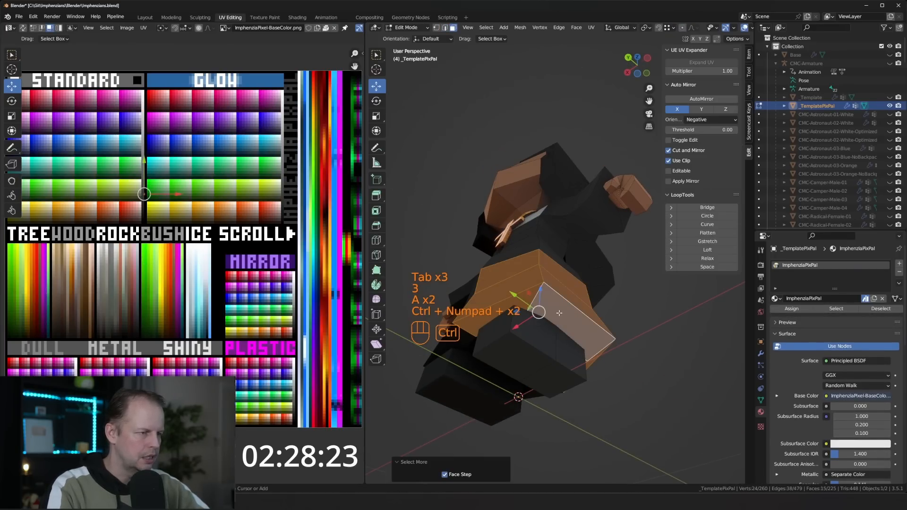
{"action": "key", "text": "h"}
Scale the edge loop just above the ankle to 0.803 and adjust its position.
{"action": "middle_click_drag", "start_coordinate": [559, 313], "coordinate": [572, 375]}
{"action": "left_click", "coordinate": [528, 434]}
{"action": "key", "text": "2"}
{"action": "key", "text": "a"}
{"action": "key", "text": "a"}
{"action": "key", "text": "s"}
{"action": "left_click", "coordinate": [593, 370]}
{"action": "key", "text": "g"}
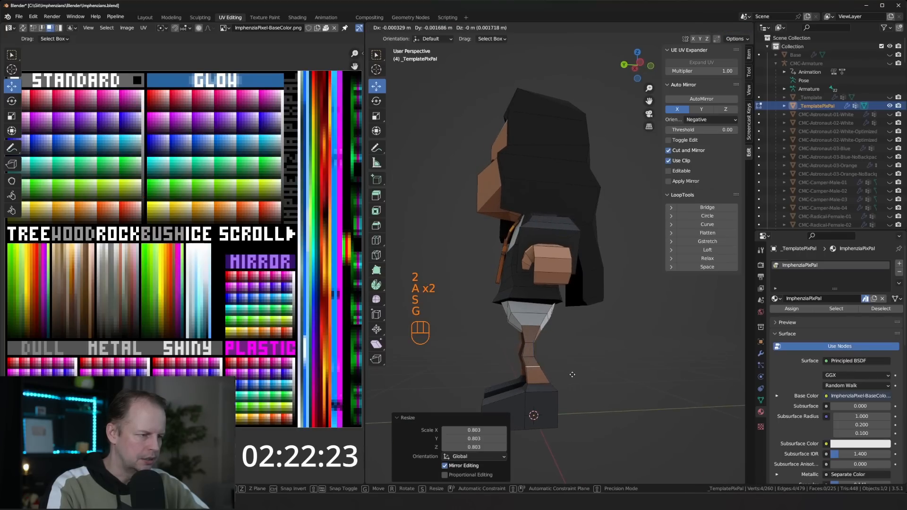
{"action": "left_click", "coordinate": [575, 374]}
Scale the next edge loop up the lower leg and move it about 0.017 m forward.
{"action": "key", "text": "2"}
{"action": "key", "text": "a"}
{"action": "key", "text": "a"}
{"action": "left_click", "coordinate": [530, 357], "text": "alt+shift"}
{"action": "key", "text": "s"}
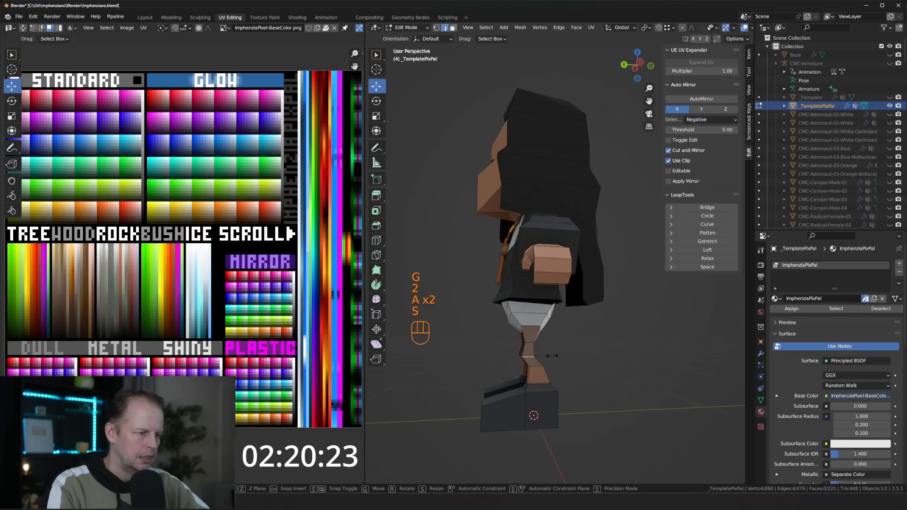
{"action": "left_click", "coordinate": [548, 356]}
{"action": "key", "text": "g"}
{"action": "left_click", "coordinate": [551, 356]}
{"action": "middle_click_drag", "start_coordinate": [551, 356], "coordinate": [603, 360]}
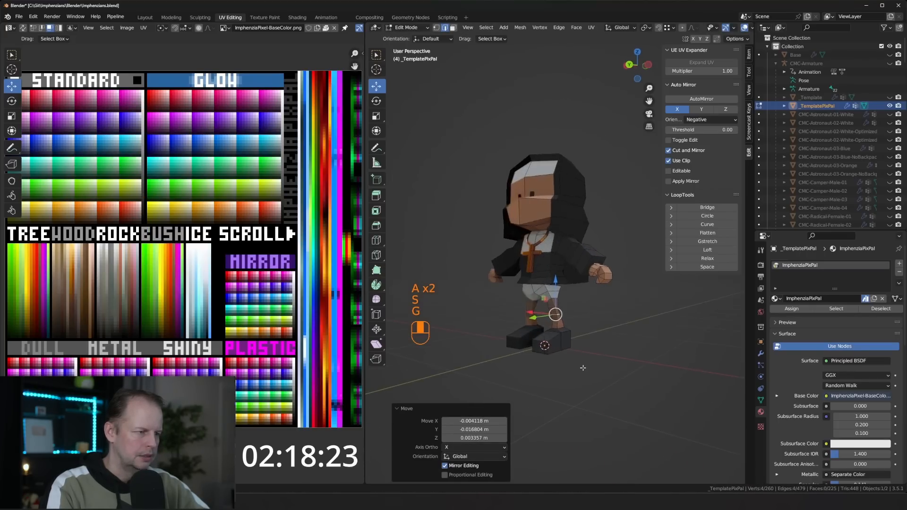
Play the animation and examine the reshaped legs from different angles and distances.
{"action": "key", "text": "Tab"}
{"action": "key", "text": "space"}
{"action": "middle_click_drag", "start_coordinate": [532, 331], "coordinate": [568, 319]}
{"action": "scroll", "coordinate": [585, 322], "scroll_direction": "up", "scroll_amount": 3}
{"action": "key", "text": "space"}
{"action": "middle_click_drag", "start_coordinate": [551, 356], "coordinate": [609, 338]}
{"action": "scroll", "coordinate": [574, 240], "scroll_direction": "up", "scroll_amount": 4}
Move the vertex at the middle of the face down by about 0.016 m.
{"action": "key", "text": "Tab"}
{"action": "middle_click_drag", "start_coordinate": [573, 240], "coordinate": [615, 307]}
{"action": "scroll", "coordinate": [545, 229], "scroll_direction": "down", "scroll_amount": 4}
{"action": "key", "text": "1"}
{"action": "key", "text": "g"}
{"action": "left_click", "coordinate": [492, 277]}
{"action": "scroll", "coordinate": [615, 306], "scroll_direction": "up", "scroll_amount": 3}
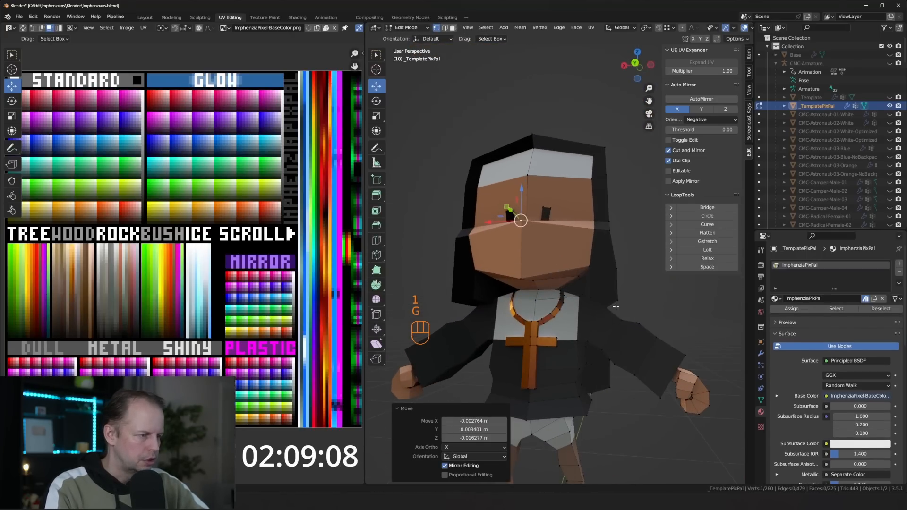
Add an edge loop around the neck, scale it inward, and recolour the neck faces above the collar white using the palette.
{"action": "left_click", "coordinate": [577, 339]}
{"action": "scroll", "coordinate": [598, 324], "scroll_direction": "up", "scroll_amount": 4}
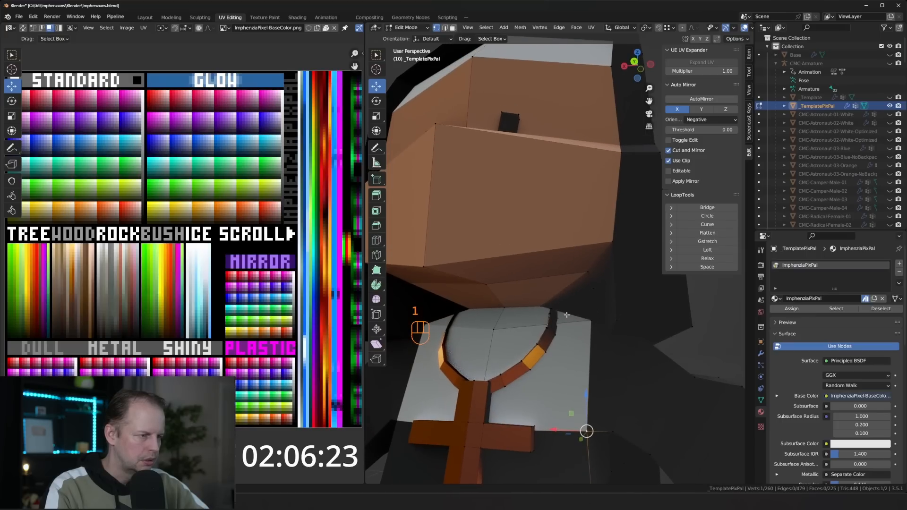
{"action": "key", "text": "ctrl+r"}
{"action": "left_click", "coordinate": [544, 303]}
{"action": "key", "text": "s"}
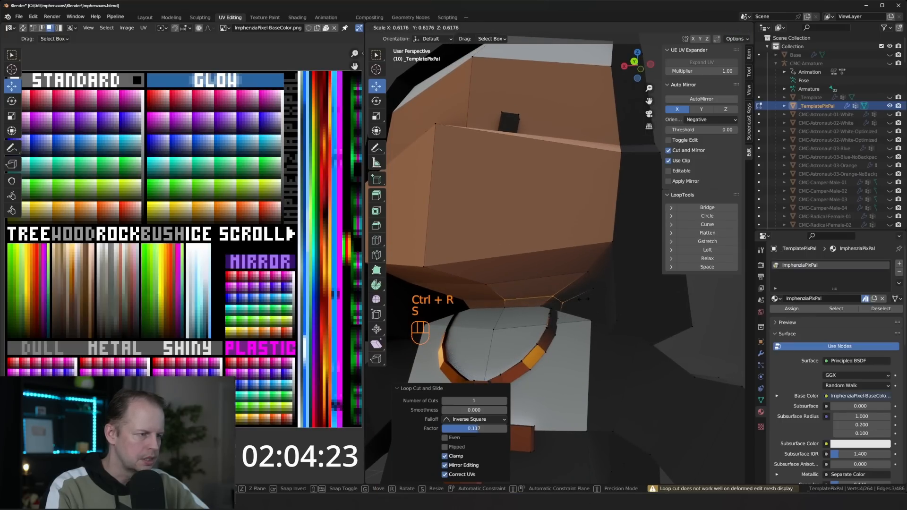
{"action": "left_click", "coordinate": [579, 298]}
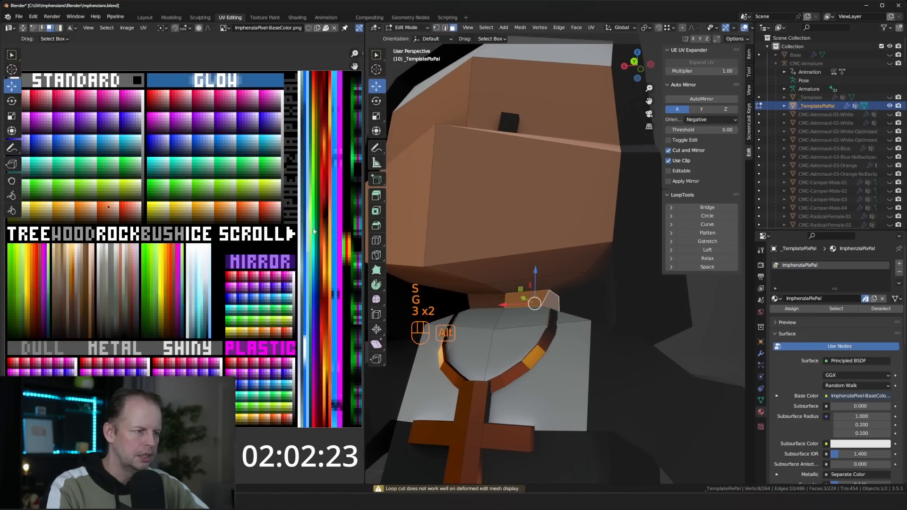
{"action": "key", "text": "g"}
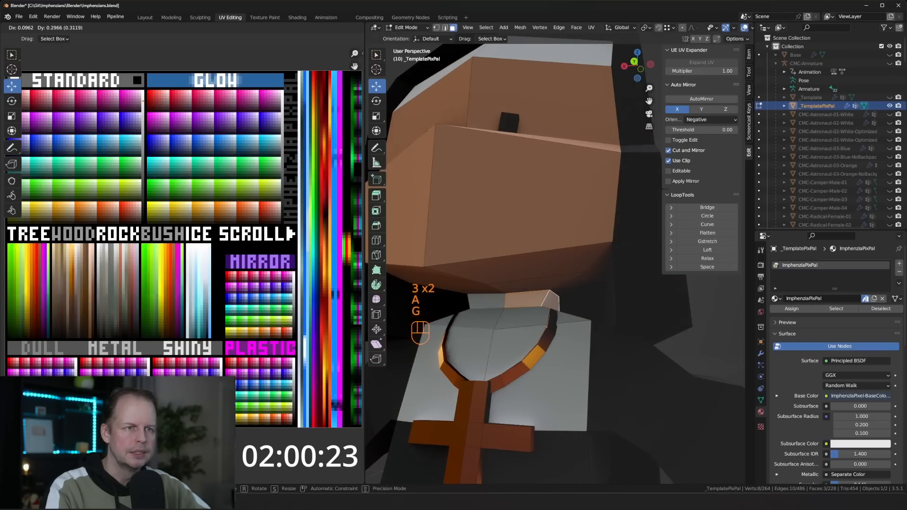
{"action": "left_click", "coordinate": [170, 35]}
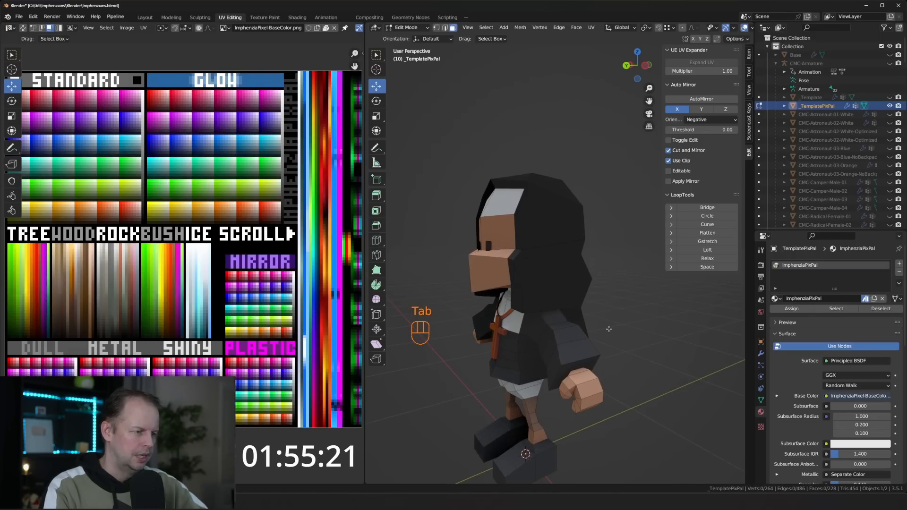
Unhide the skirt and adjust the position and scale of the robe's geometry around the waist.
{"action": "middle_click_drag", "start_coordinate": [608, 329], "coordinate": [565, 355]}
{"action": "key", "text": "alt+h"}
{"action": "key", "text": "g"}
{"action": "left_click", "coordinate": [590, 355]}
{"action": "key", "text": "a"}
{"action": "key", "text": "a"}
{"action": "key", "text": "s"}
{"action": "left_click", "coordinate": [557, 357]}
Scale the robe's waist edge loop below the cross to 0.771.
{"action": "key", "text": "2"}
{"action": "key", "text": "a"}
{"action": "key", "text": "a"}
{"action": "left_click", "coordinate": [561, 336], "text": "alt+shift"}
{"action": "key", "text": "s"}
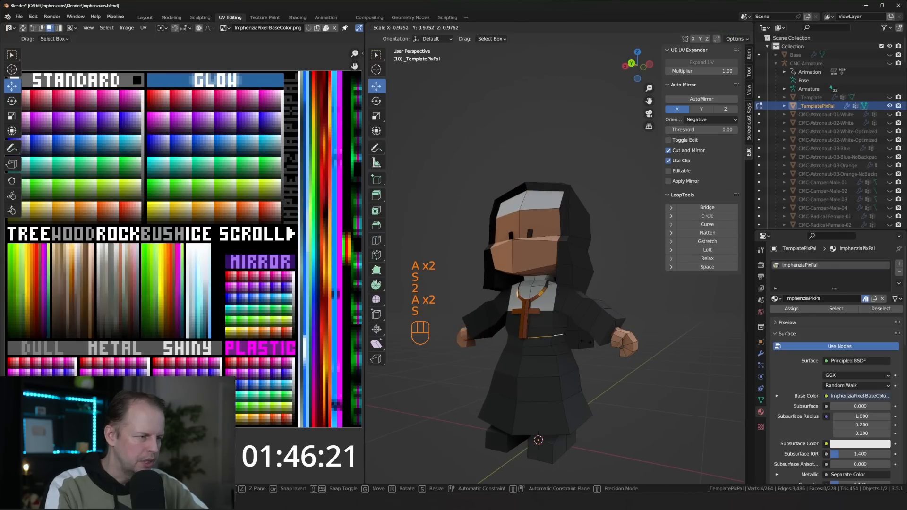
{"action": "left_click", "coordinate": [576, 341]}
{"action": "scroll", "coordinate": [575, 340], "scroll_direction": "up", "scroll_amount": 5}
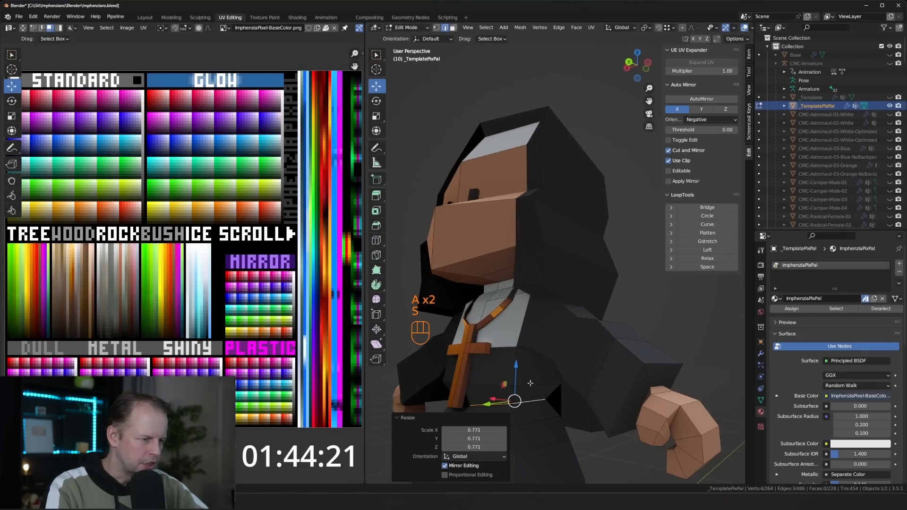
Scale the neighbouring waist edge loop to 0.856 and clear the selection.
{"action": "key", "text": "a"}
{"action": "key", "text": "a"}
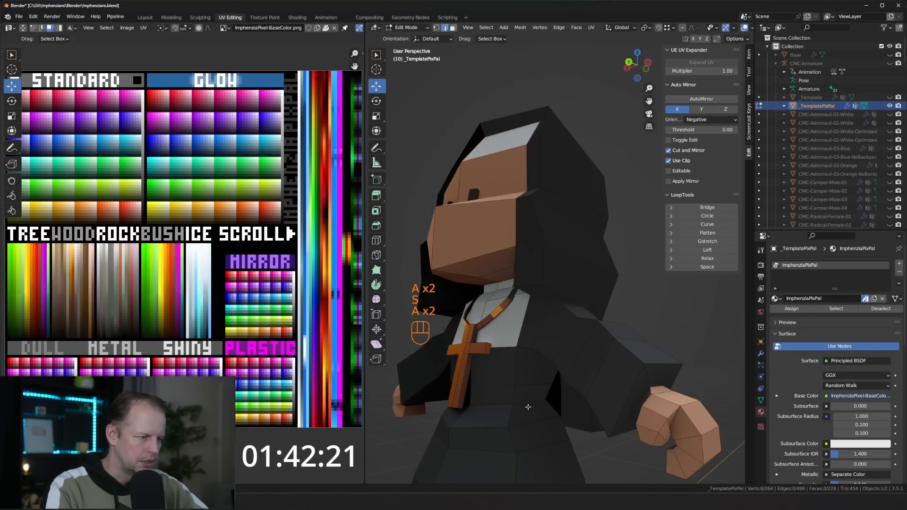
{"action": "key", "text": "s"}
{"action": "left_click", "coordinate": [577, 406]}
{"action": "middle_click_drag", "start_coordinate": [577, 406], "coordinate": [599, 415]}
{"action": "scroll", "coordinate": [600, 415], "scroll_direction": "down", "scroll_amount": 6}
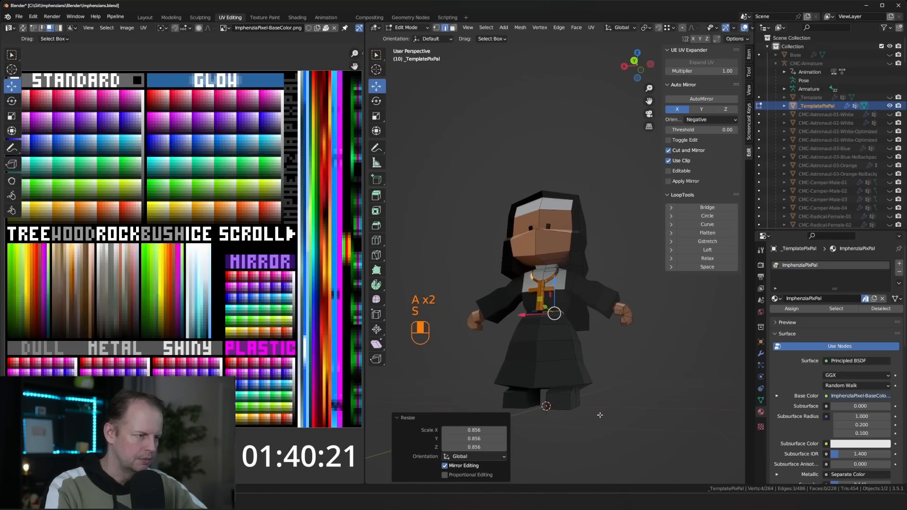
{"action": "key", "text": "a"}
{"action": "key", "text": "a"}
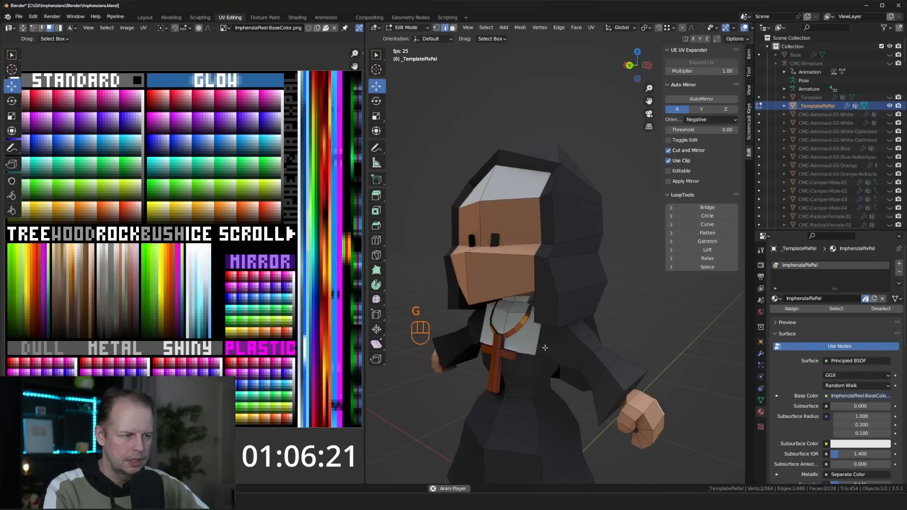
Examine the animated nun's slimmer waist and flared skirt from several angles outside mesh editing.
{"action": "key", "text": "Tab"}
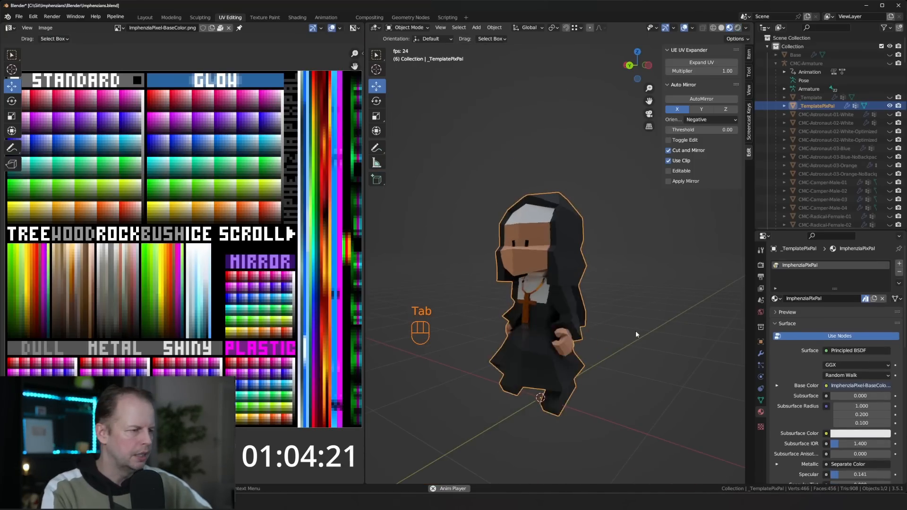
{"action": "middle_click_drag", "start_coordinate": [562, 266], "coordinate": [601, 245], "text": "shift"}
{"action": "scroll", "coordinate": [601, 245], "scroll_direction": "down", "scroll_amount": 4}
{"action": "scroll", "coordinate": [585, 248], "scroll_direction": "up", "scroll_amount": 4}
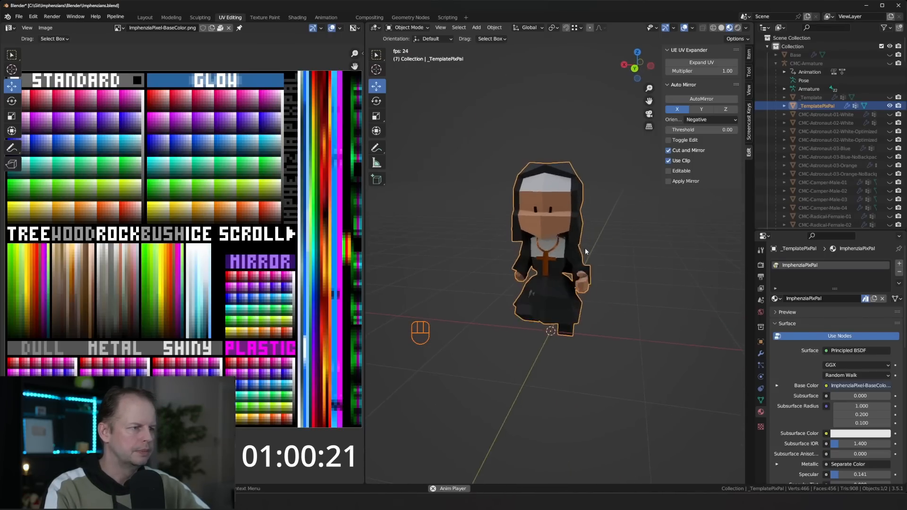
{"action": "key", "text": "Tab"}
{"action": "key", "text": "space"}
{"action": "middle_click_drag", "start_coordinate": [593, 345], "coordinate": [510, 344]}
{"action": "key", "text": "Tab"}
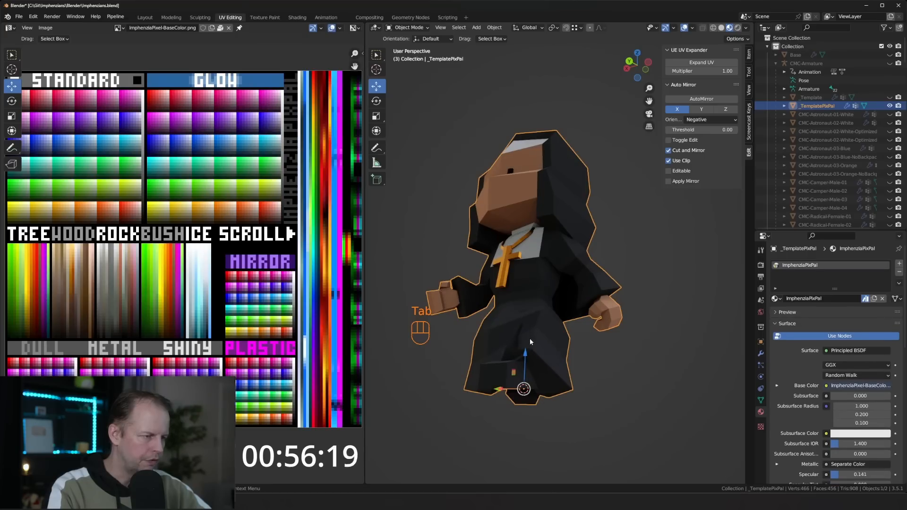
Check the nun mesh in Weight Paint mode, return to mesh editing, and make the CMC-Armature visible.
{"action": "scroll", "coordinate": [543, 345], "scroll_direction": "up", "scroll_amount": 2}
{"action": "key", "text": "ctrl+Tab"}
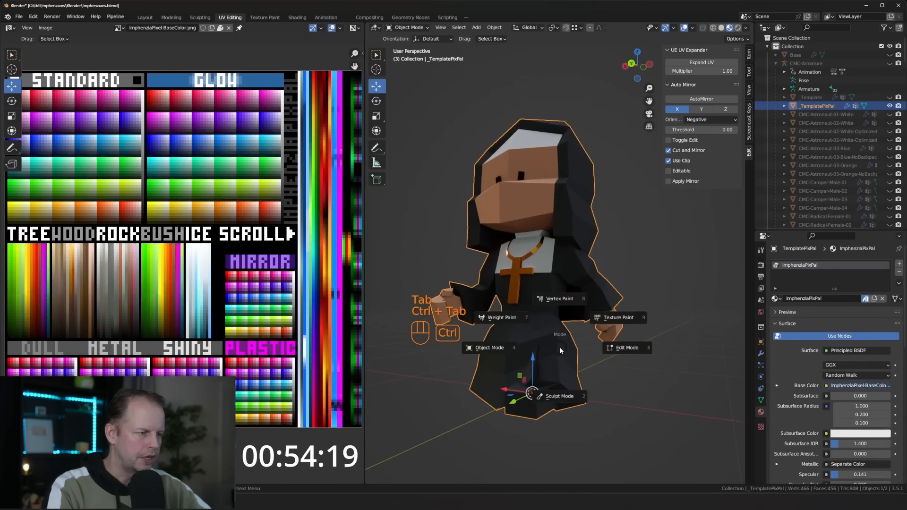
{"action": "left_click", "coordinate": [589, 331]}
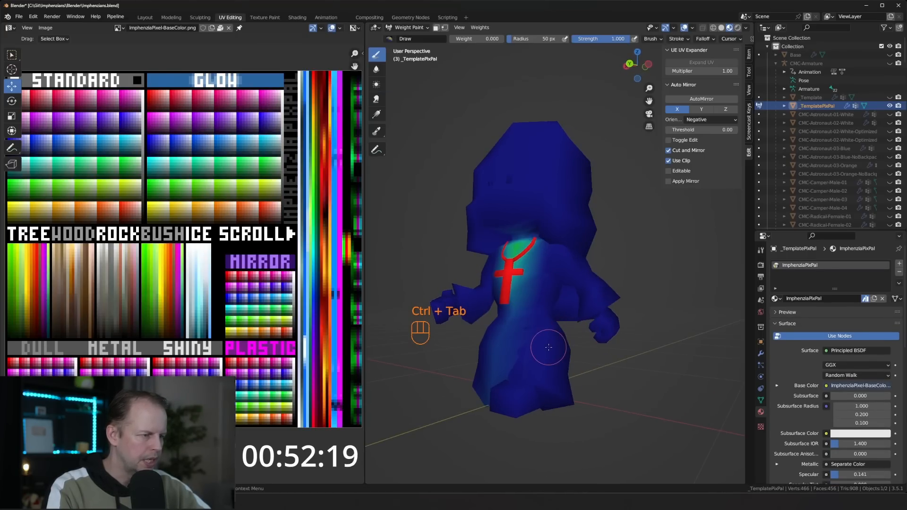
{"action": "key", "text": "Tab"}
{"action": "left_click", "coordinate": [888, 64]}
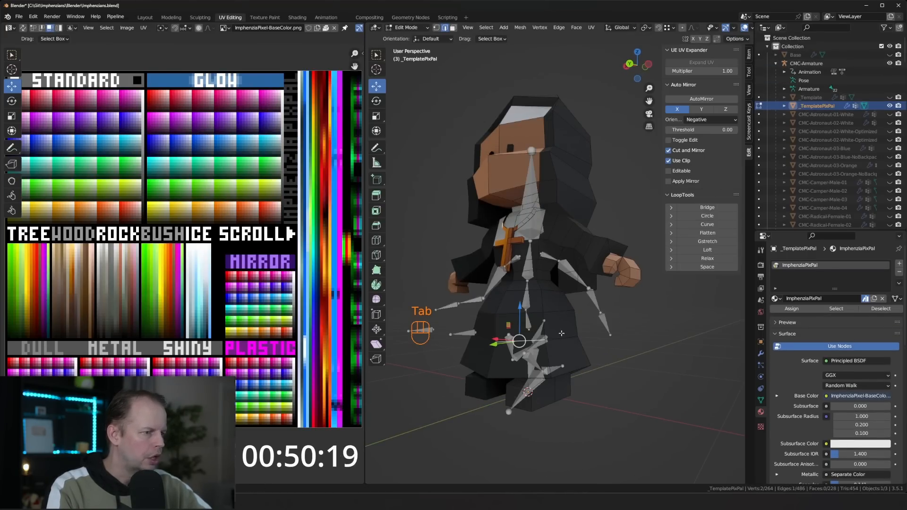
{"action": "middle_click_drag", "start_coordinate": [549, 342], "coordinate": [528, 321]}
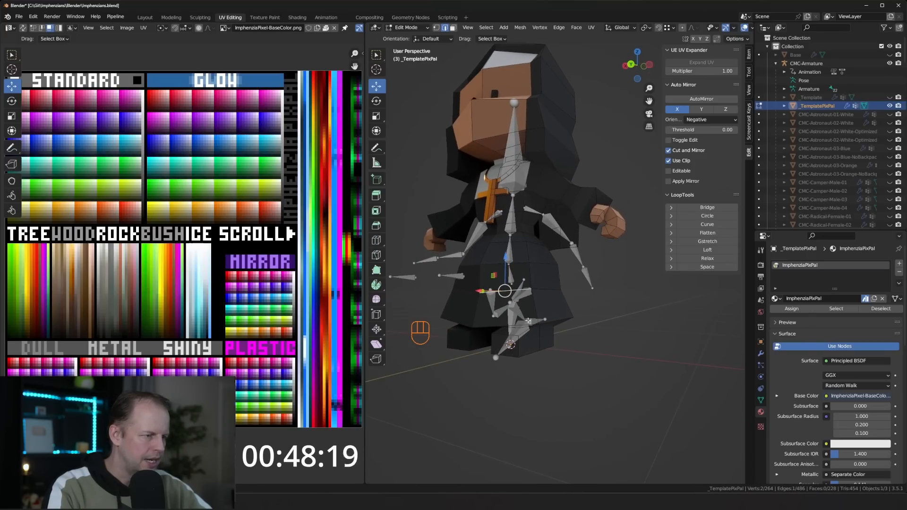
Try to pick a left leg bone for painting in Weight Paint mode on the nun mesh.
{"action": "left_click", "coordinate": [529, 314], "text": "shift"}
{"action": "key", "text": "Tab"}
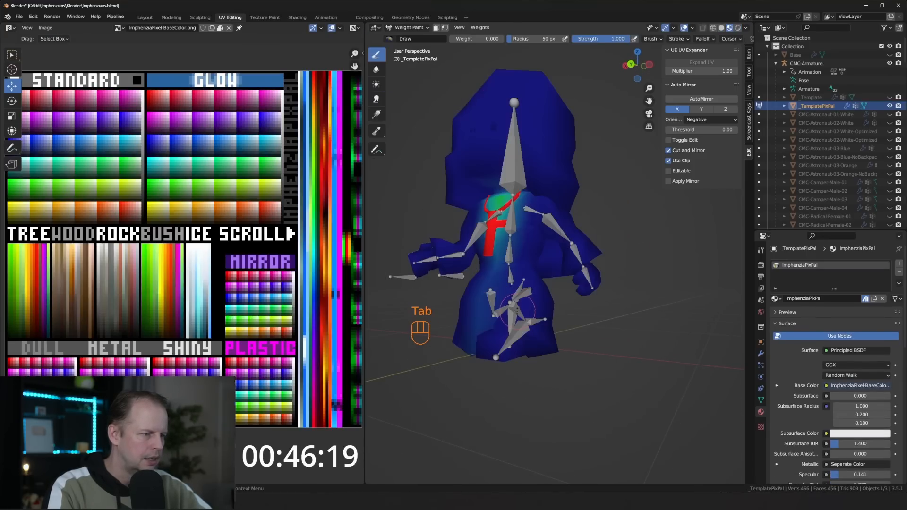
{"action": "key", "text": "shift"}
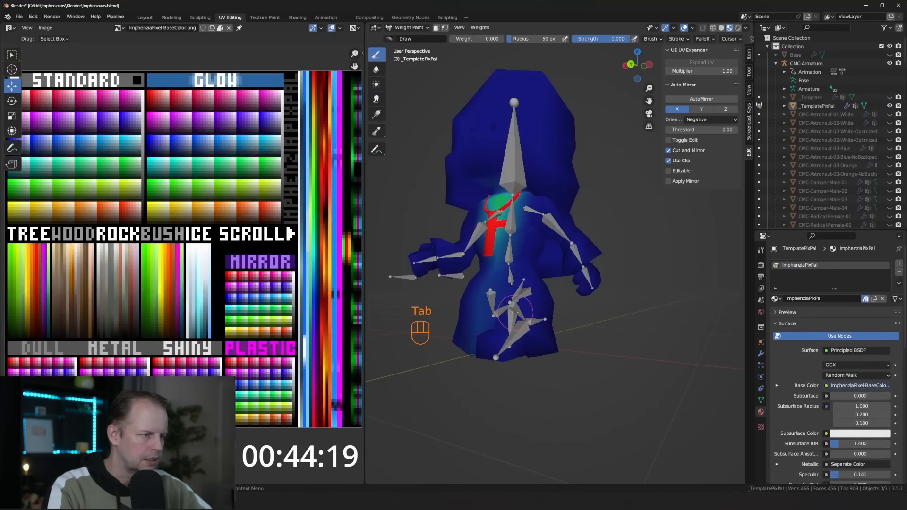
{"action": "middle_click_drag", "start_coordinate": [518, 313], "coordinate": [529, 302]}
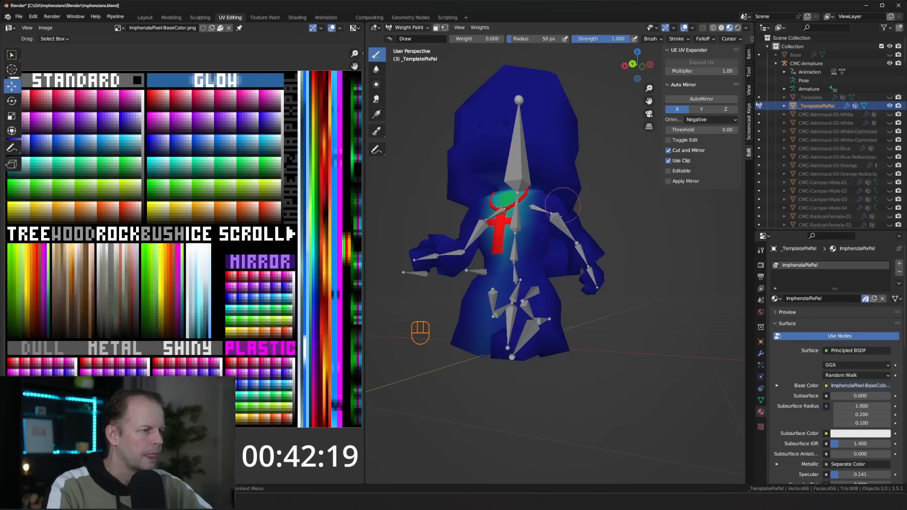
{"action": "key", "text": "a"}
{"action": "key", "text": "a"}
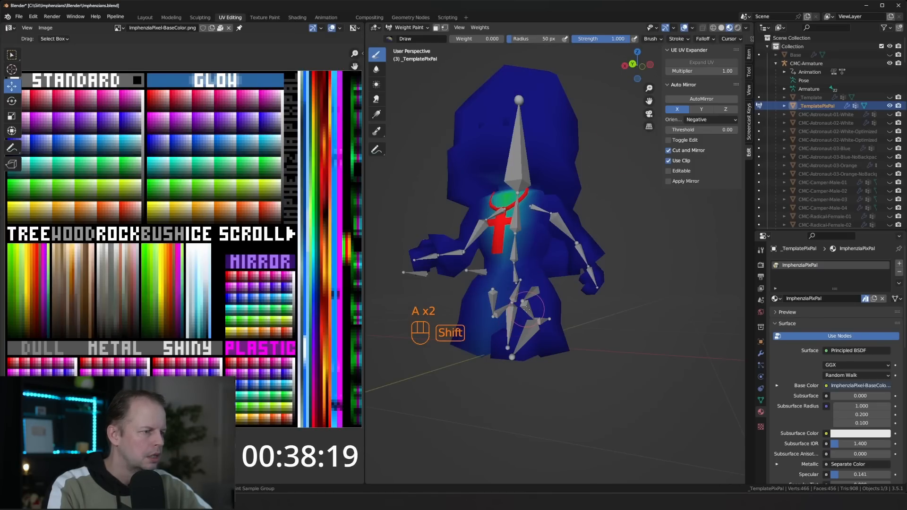
{"action": "key", "text": "ctrl+Tab"}
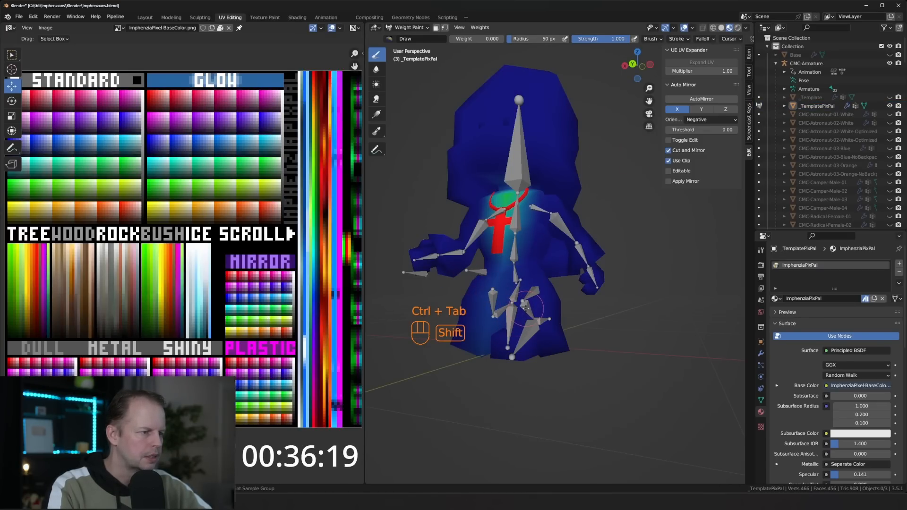
{"action": "left_click", "coordinate": [526, 309], "text": "shift"}
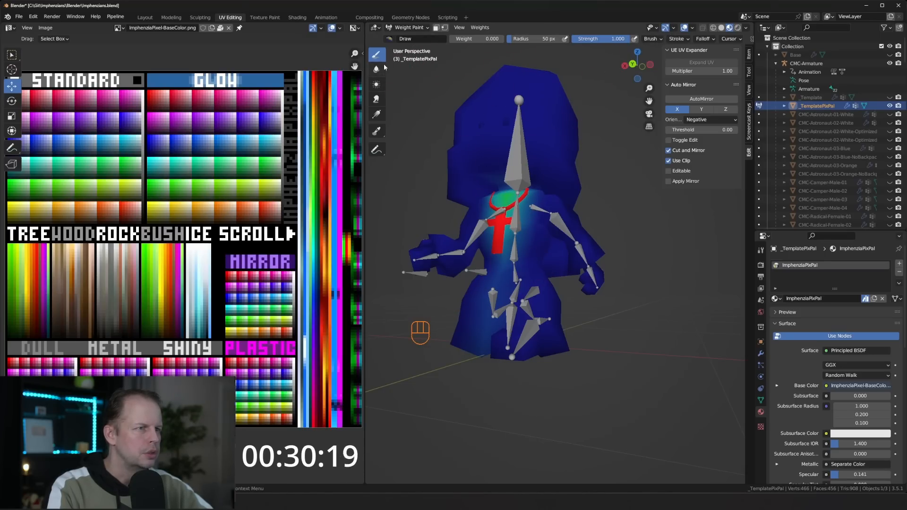
Undo the stray weight stroke and try sampling a vertex group at the left hip.
{"action": "left_click", "coordinate": [556, 229], "text": "ctrl"}
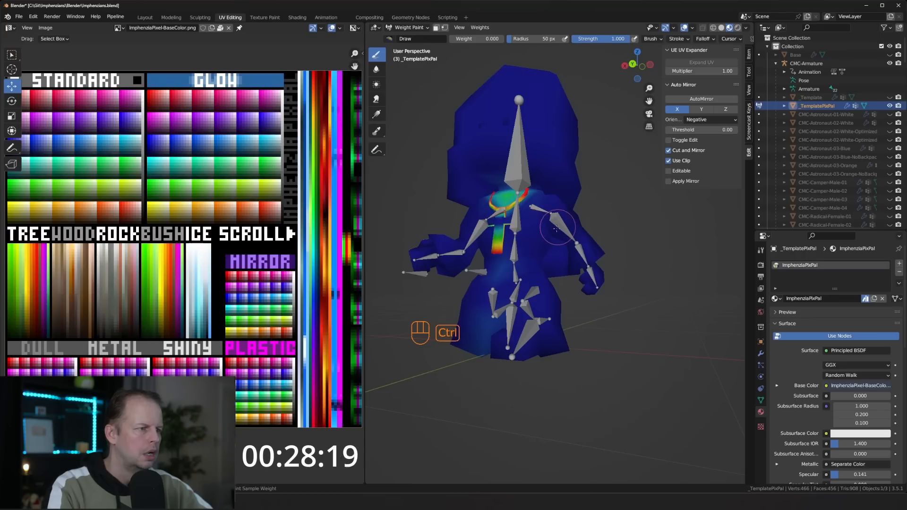
{"action": "key", "text": "ctrl+z"}
{"action": "left_click", "coordinate": [524, 310], "text": "shift"}
{"action": "right_click", "coordinate": [528, 309], "text": "shift"}
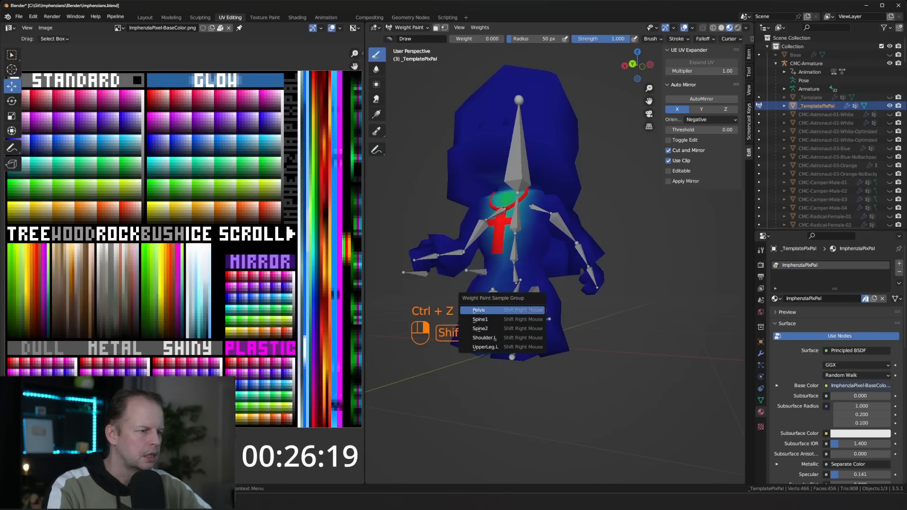
{"action": "left_click", "coordinate": [526, 310]}
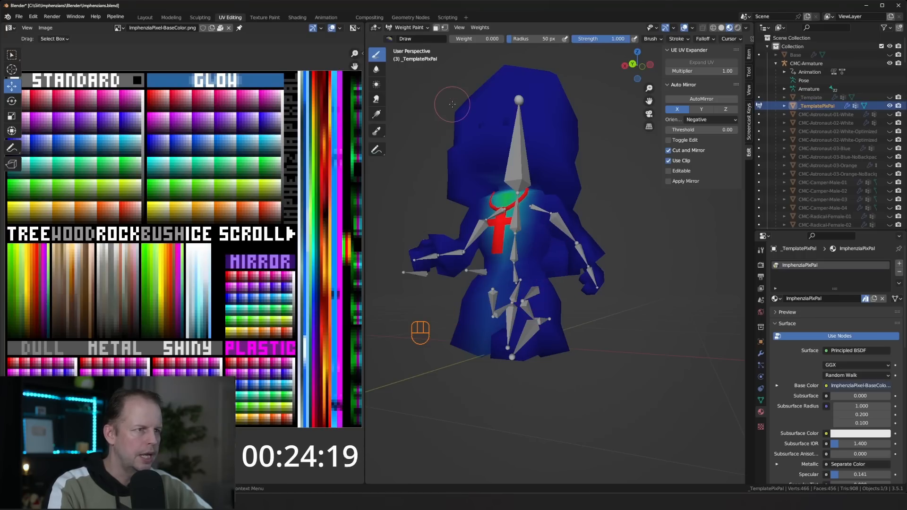
In Object Mode, select the CMC-Armature and add the nun mesh as active, then enter Weight Paint mode and pick the LowerLeg.L bone.
{"action": "key", "text": "ctrl+Tab"}
{"action": "key", "text": "Tab"}
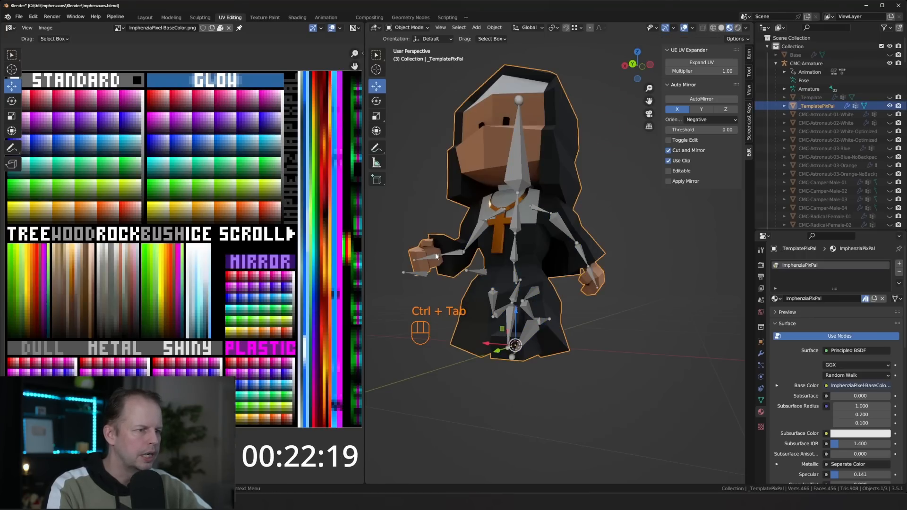
{"action": "key", "text": "Tab"}
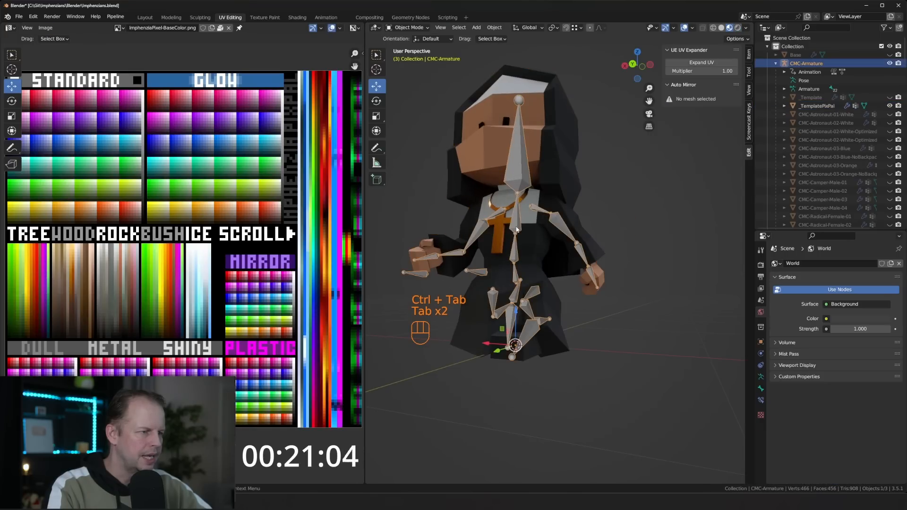
{"action": "left_click", "coordinate": [532, 253], "text": "shift"}
{"action": "key", "text": "ctrl+Tab"}
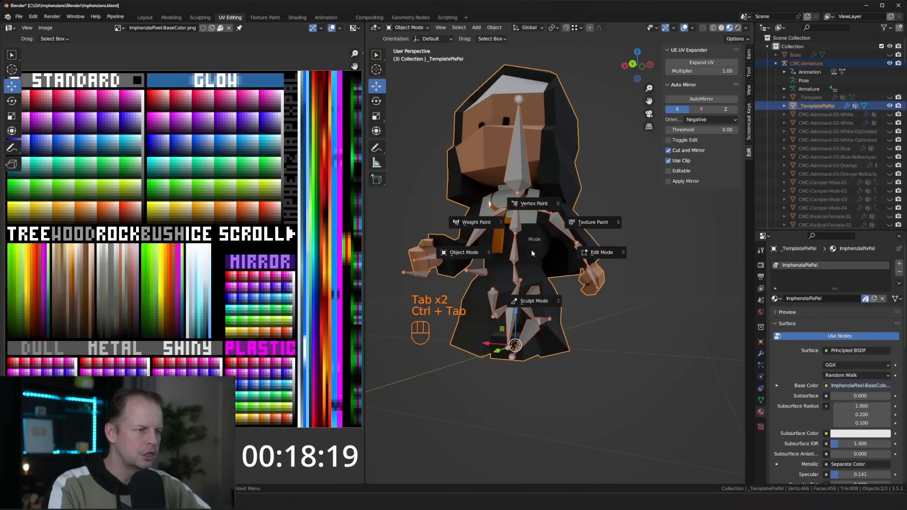
{"action": "left_click", "coordinate": [480, 226]}
{"action": "left_click", "coordinate": [526, 309], "text": "shift"}
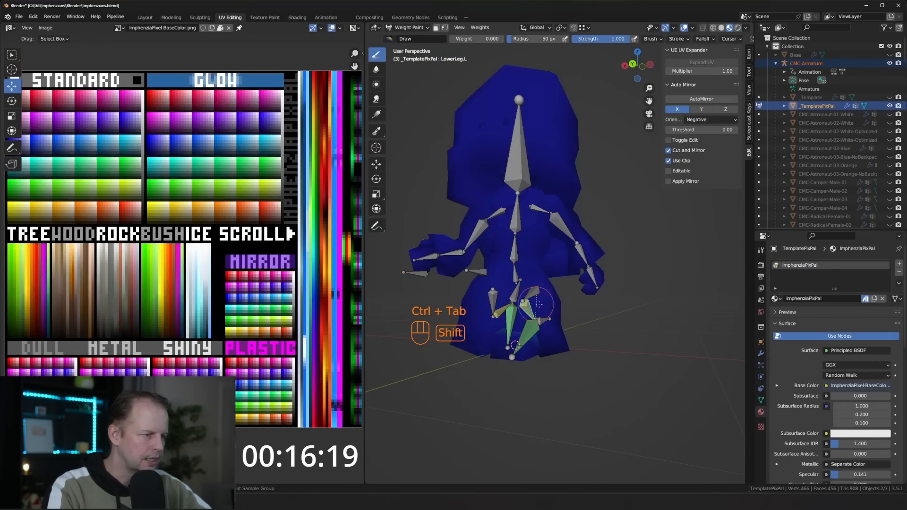
Make UpperLeg.L the active bone and lower the Draw brush strength to 0.126.
{"action": "middle_click_drag", "start_coordinate": [545, 305], "coordinate": [536, 287]}
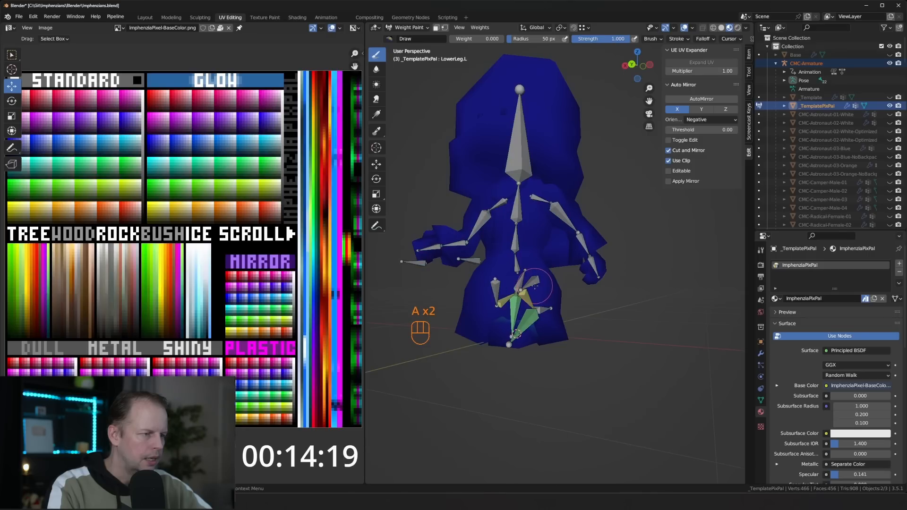
{"action": "left_click", "coordinate": [535, 287], "text": "shift"}
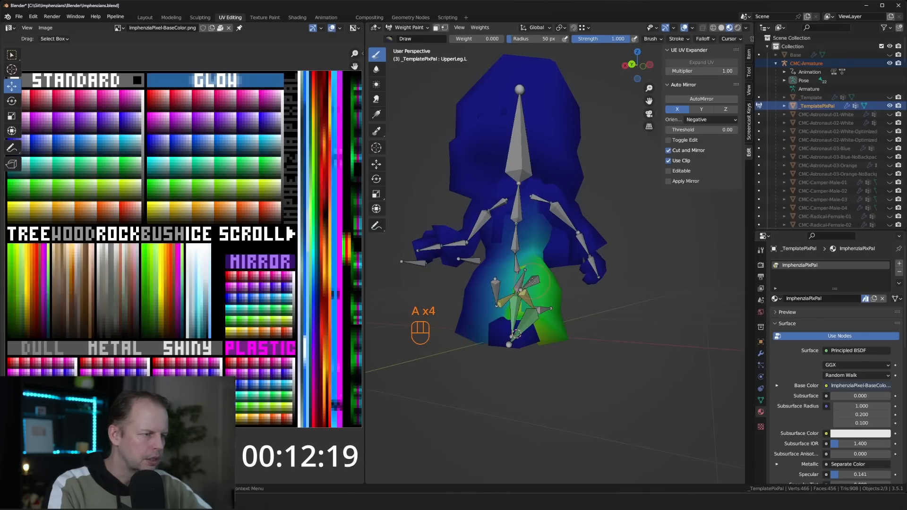
{"action": "key", "text": "a"}
{"action": "key", "text": "a"}
{"action": "left_click", "coordinate": [533, 282], "text": "shift"}
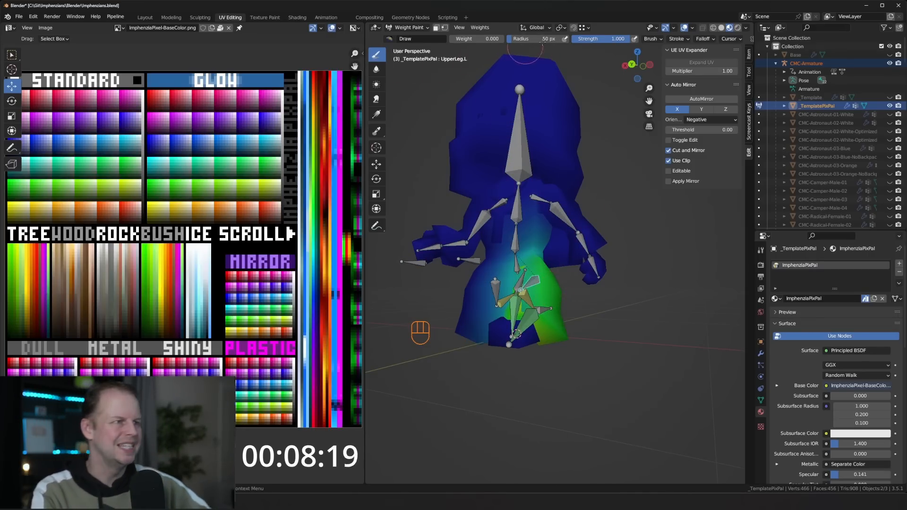
{"action": "mouse_move", "coordinate": [614, 38]}
{"action": "left_mouse_down"}
{"action": "mouse_move", "coordinate": [574, 38]}
{"action": "mouse_move", "coordinate": [596, 41]}
{"action": "left_mouse_up"}
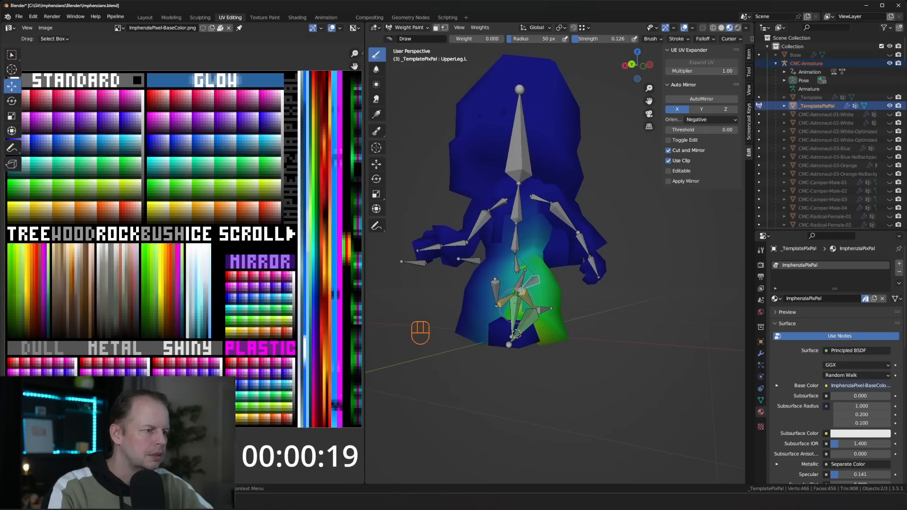
Play the animation in Weight Paint mode and stop at frame 15, where the raised leg deforms the skirt.
{"action": "key", "text": "Tab"}
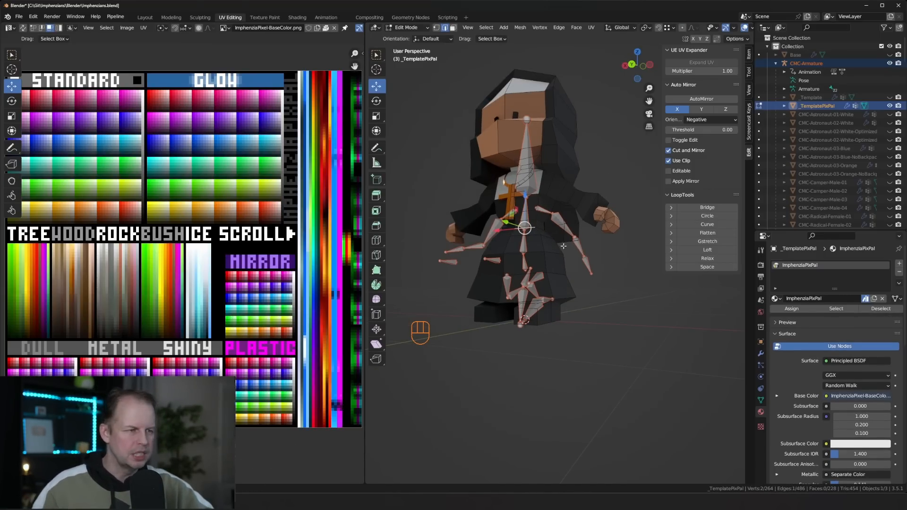
{"action": "key", "text": "Tab"}
{"action": "mouse_move", "coordinate": [594, 258]}
{"action": "middle_mouse_down"}
{"action": "mouse_move", "coordinate": [513, 284]}
{"action": "mouse_move", "coordinate": [569, 242]}
{"action": "middle_mouse_up"}
{"action": "key", "text": "space"}
{"action": "key", "text": "space"}
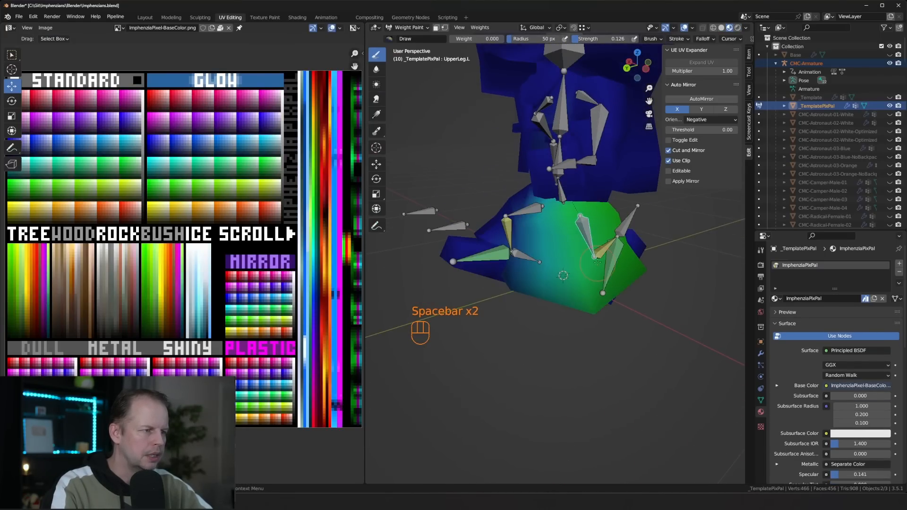
{"action": "key", "text": "space"}
{"action": "key", "text": "space"}
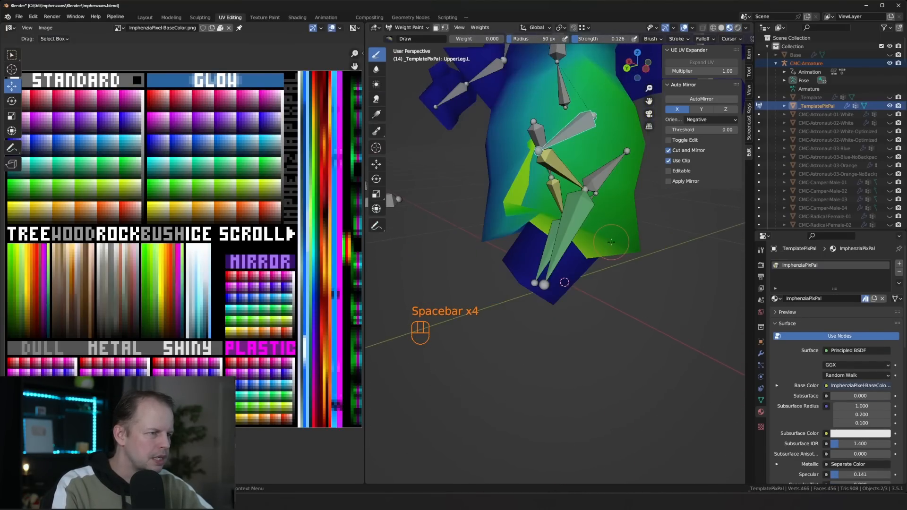
{"action": "key", "text": "space"}
{"action": "key", "text": "space"}
{"action": "key", "text": "space"}
{"action": "key", "text": "space"}
{"action": "key", "text": "space"}
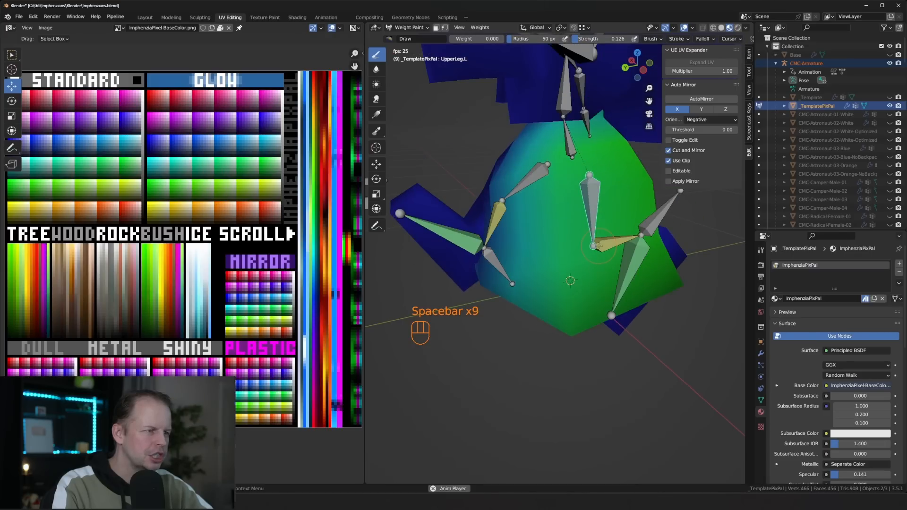
{"action": "key", "text": "space"}
{"action": "key", "text": "Right"}
{"action": "key", "text": "Right"}
{"action": "key", "text": "Right"}
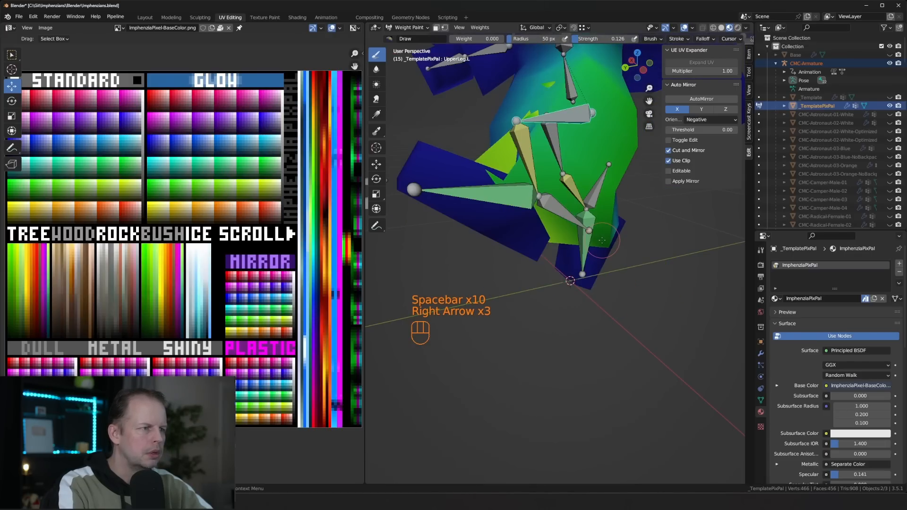
Make LowerLeg.L the active bone for painting around the raised left knee.
{"action": "middle_click_drag", "start_coordinate": [626, 259], "coordinate": [597, 259]}
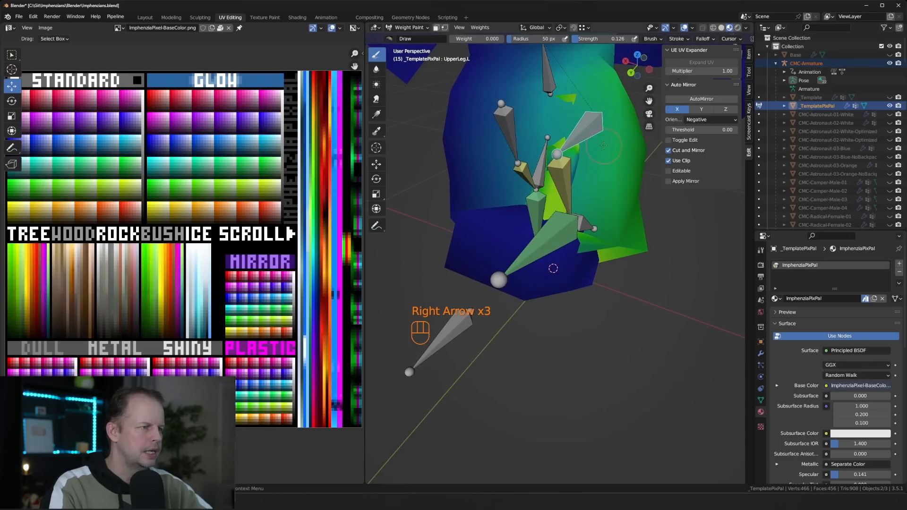
{"action": "mouse_move", "coordinate": [605, 124]}
{"action": "middle_mouse_down"}
{"action": "mouse_move", "coordinate": [578, 107]}
{"action": "mouse_move", "coordinate": [597, 123]}
{"action": "middle_mouse_up"}
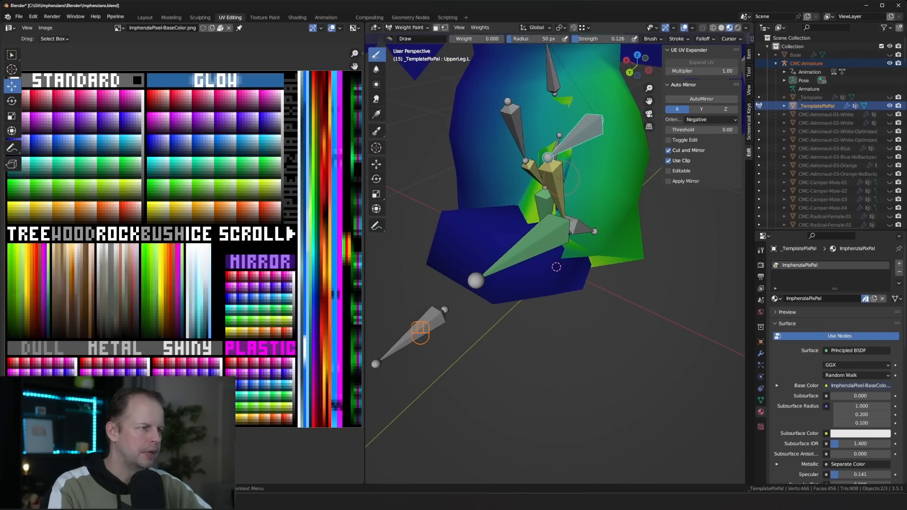
{"action": "key", "text": "a"}
{"action": "key", "text": "a"}
{"action": "left_click", "coordinate": [554, 179], "text": "shift"}
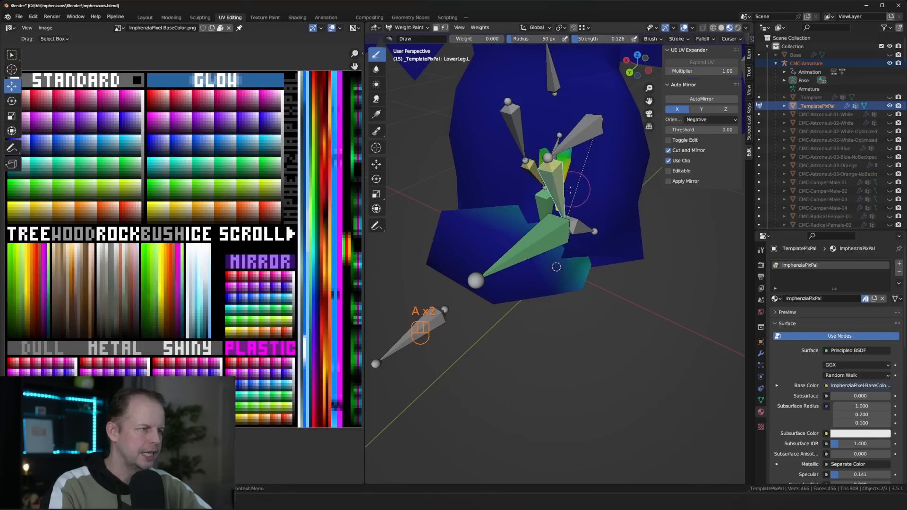
{"action": "middle_click_drag", "start_coordinate": [570, 189], "coordinate": [585, 196]}
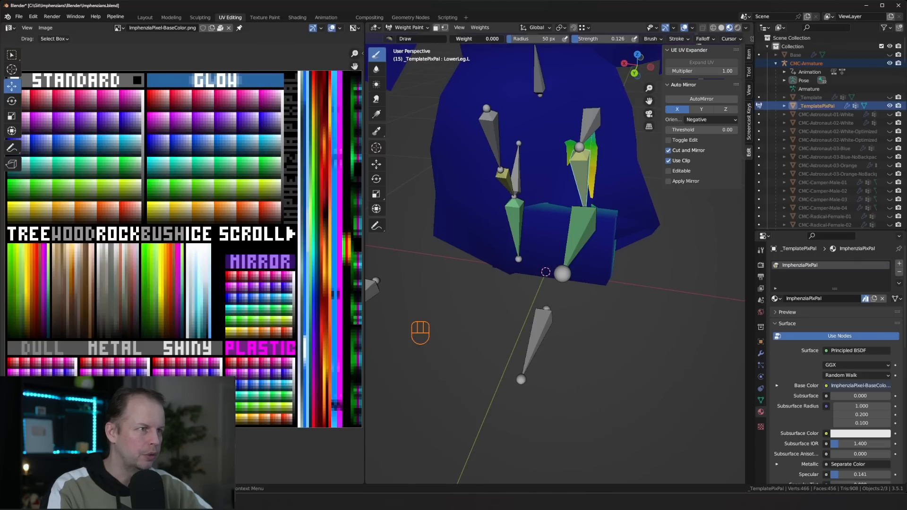
Set the brush weight to 0.580 and paint LowerLeg.L influence onto the skirt around the left knee.
{"action": "middle_click_drag", "start_coordinate": [606, 191], "coordinate": [577, 160]}
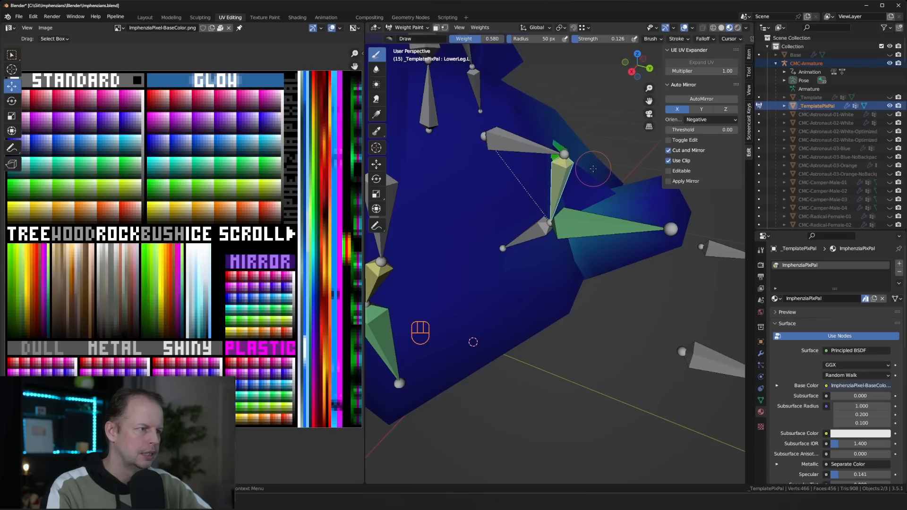
{"action": "middle_click_drag", "start_coordinate": [556, 297], "coordinate": [504, 264]}
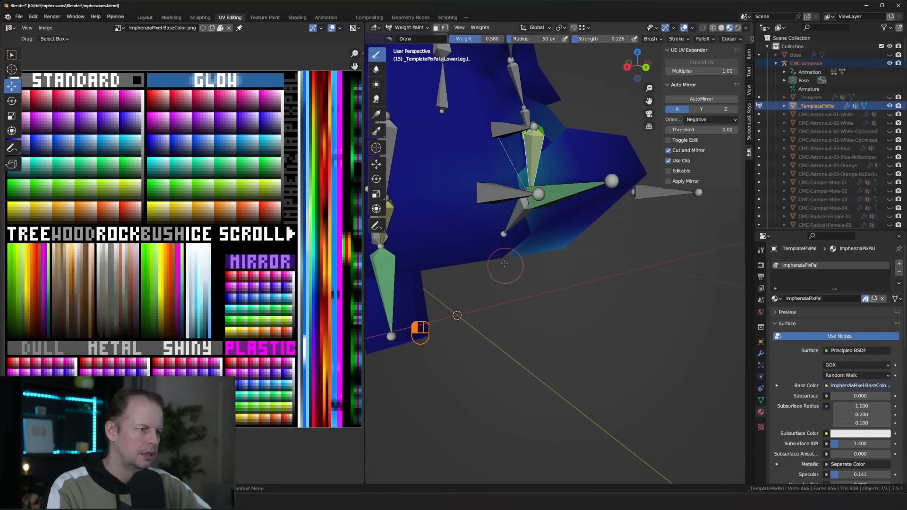
{"action": "middle_click_drag", "start_coordinate": [482, 232], "coordinate": [498, 243]}
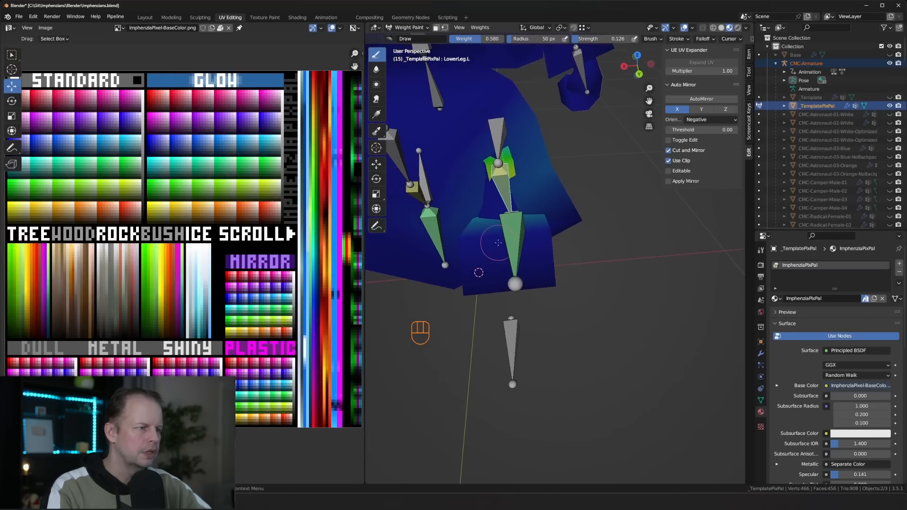
{"action": "left_click_drag", "start_coordinate": [580, 220], "coordinate": [573, 186]}
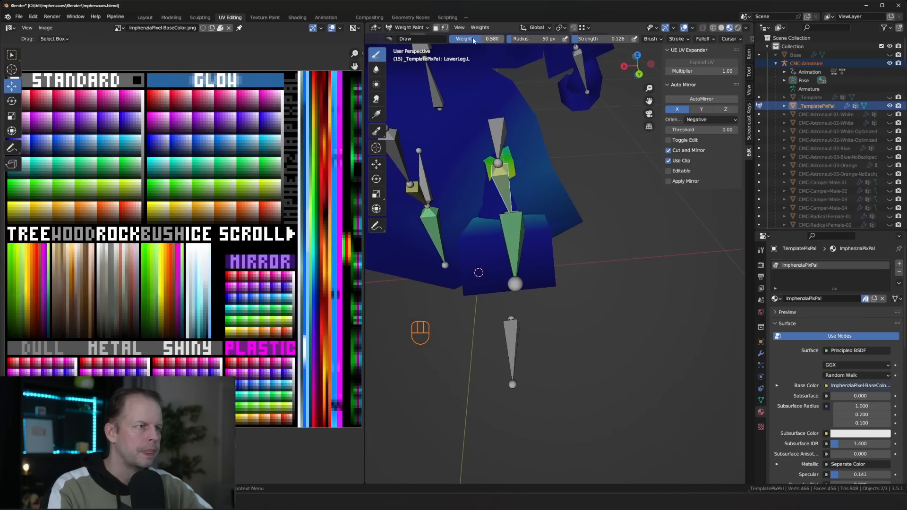
Set the brush strength to 0.275 and paint more LowerLeg.L influence onto the skirt around the left knee.
{"action": "left_click", "coordinate": [579, 41]}
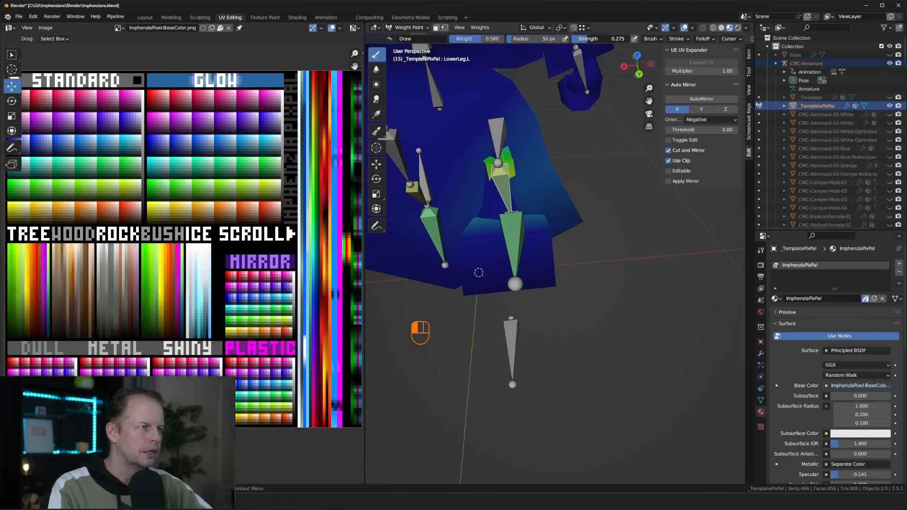
{"action": "left_click", "coordinate": [581, 220]}
{"action": "mouse_move", "coordinate": [580, 218]}
{"action": "middle_mouse_down"}
{"action": "mouse_move", "coordinate": [610, 204]}
{"action": "mouse_move", "coordinate": [478, 251]}
{"action": "middle_mouse_up"}
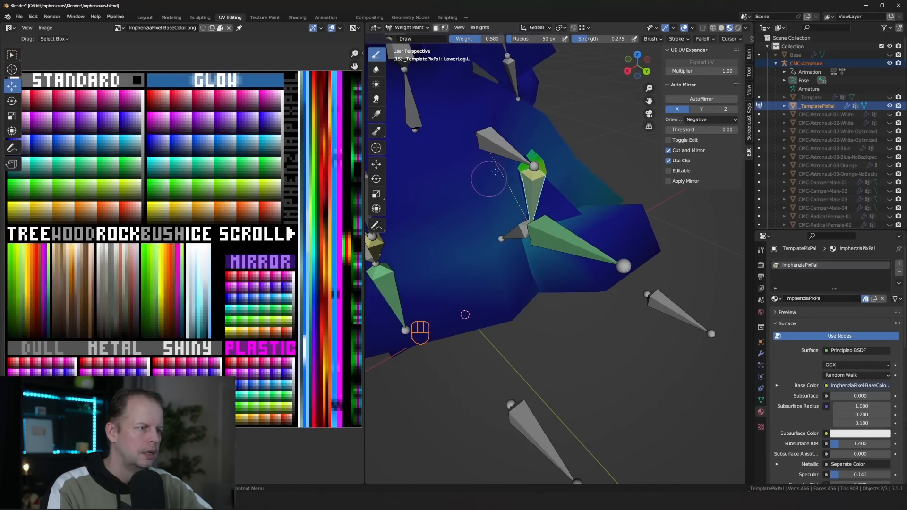
{"action": "mouse_move", "coordinate": [489, 179]}
{"action": "middle_mouse_down"}
{"action": "mouse_move", "coordinate": [561, 171]}
{"action": "mouse_move", "coordinate": [555, 127]}
{"action": "middle_mouse_up"}
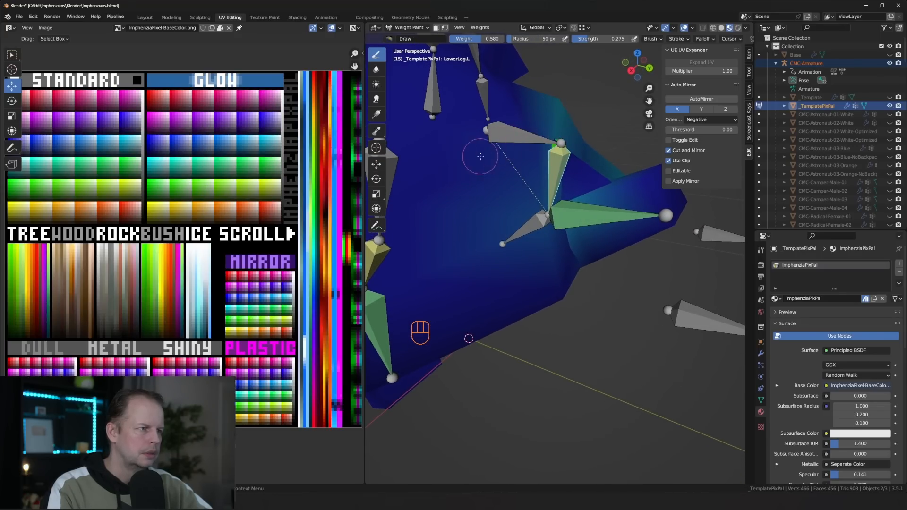
{"action": "left_click", "coordinate": [576, 156]}
{"action": "mouse_move", "coordinate": [598, 157]}
{"action": "middle_mouse_down"}
{"action": "mouse_move", "coordinate": [583, 147]}
{"action": "mouse_move", "coordinate": [569, 154]}
{"action": "mouse_move", "coordinate": [524, 206]}
{"action": "middle_mouse_up"}
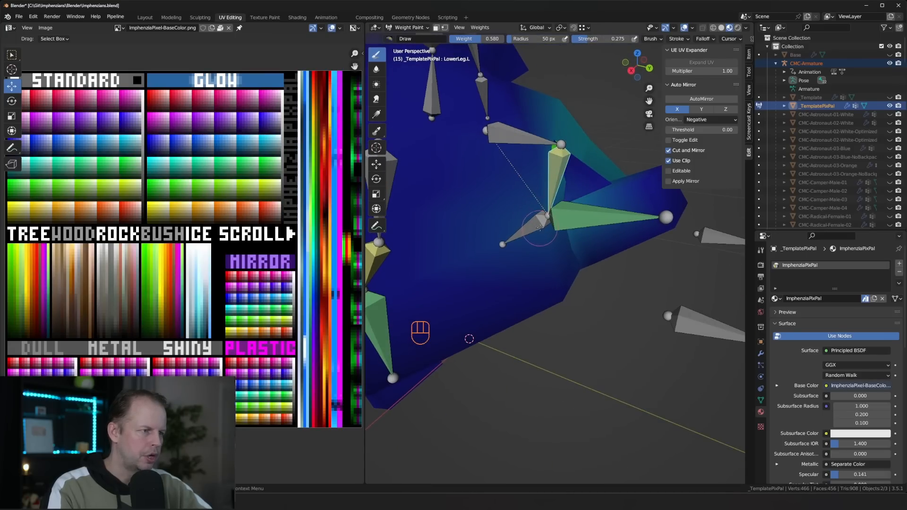
{"action": "left_click_drag", "start_coordinate": [554, 194], "coordinate": [558, 195]}
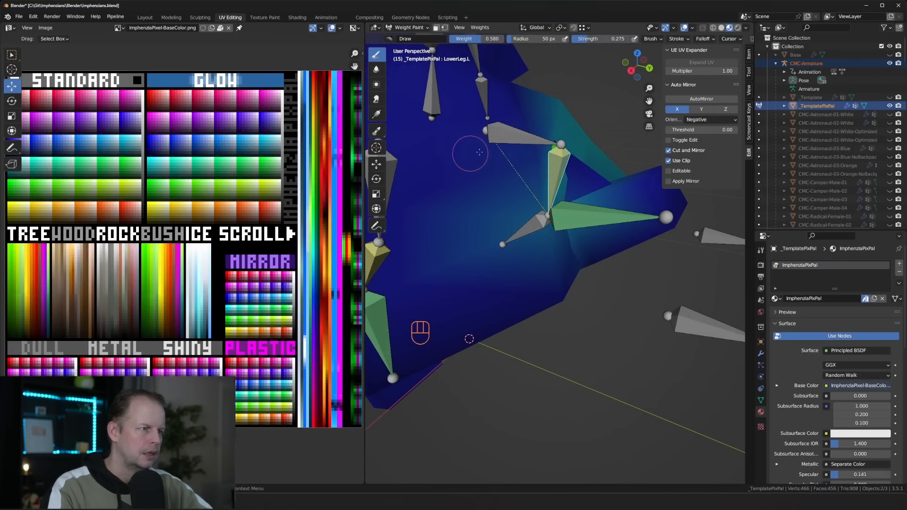
{"action": "key", "text": "Tab"}
{"action": "key", "text": "Tab"}
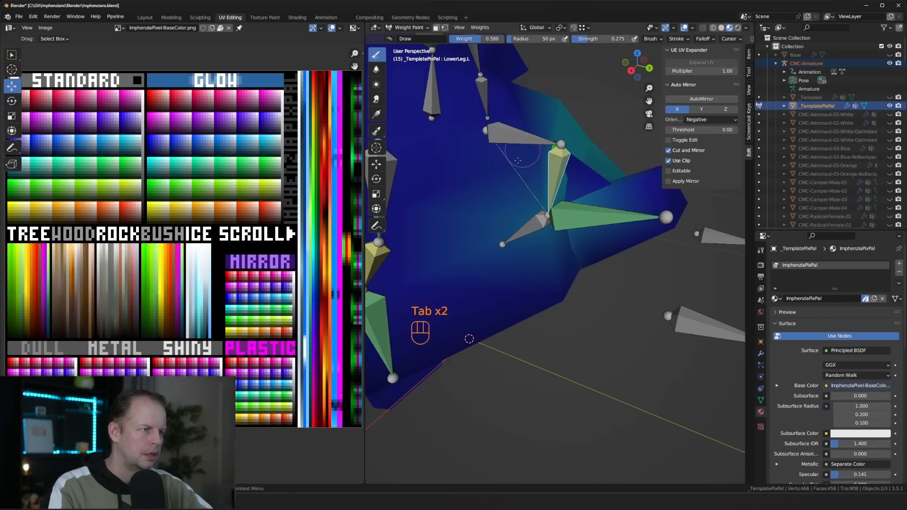
Set the brush strength to 0.515 and weight to 0.822, and paint LowerLeg.L influence onto the skirt's front and outer left side.
{"action": "middle_click_drag", "start_coordinate": [571, 174], "coordinate": [512, 152]}
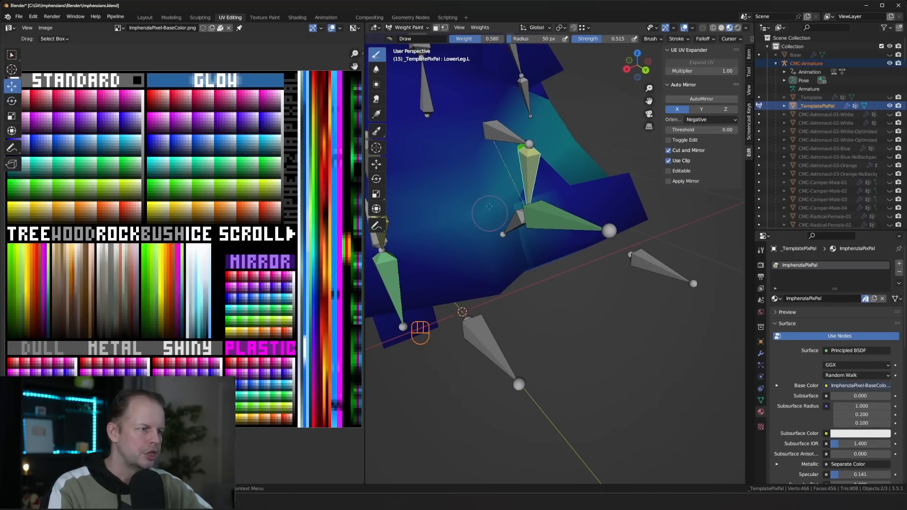
{"action": "left_click", "coordinate": [445, 304]}
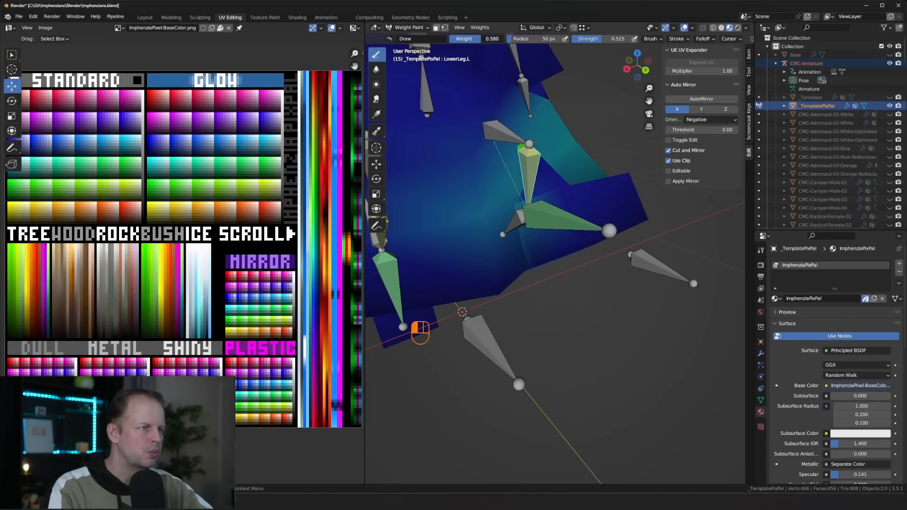
{"action": "left_click", "coordinate": [469, 212]}
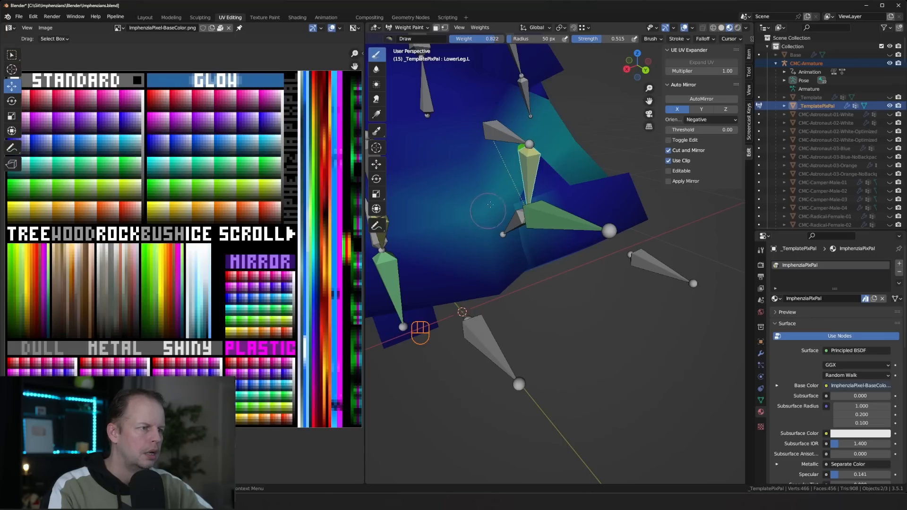
{"action": "left_click_drag", "start_coordinate": [557, 103], "coordinate": [575, 143]}
{"action": "middle_click_drag", "start_coordinate": [569, 150], "coordinate": [586, 161]}
{"action": "scroll", "coordinate": [587, 160], "scroll_direction": "down", "scroll_amount": 3}
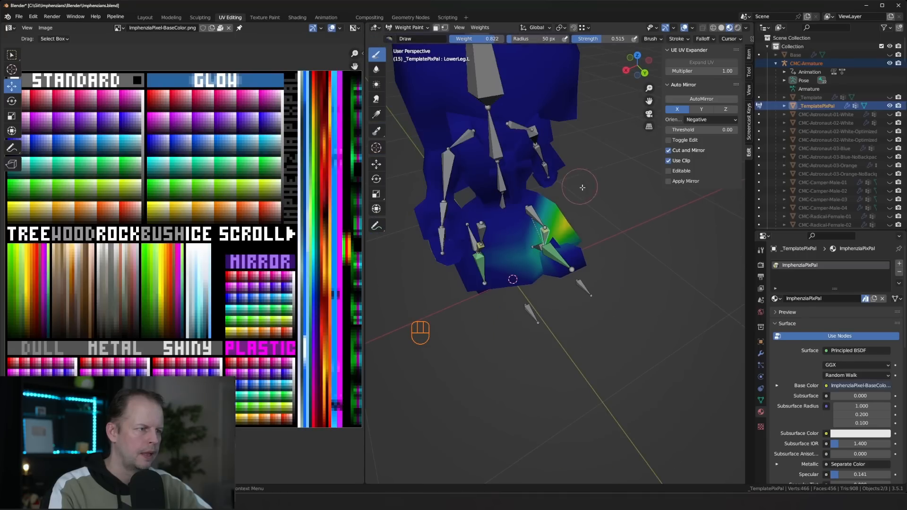
Return to Object Mode and play the animation briefly to check how the skirt follows the legs.
{"action": "key", "text": "Tab"}
{"action": "key", "text": "Tab"}
{"action": "key", "text": "ctrl+Tab"}
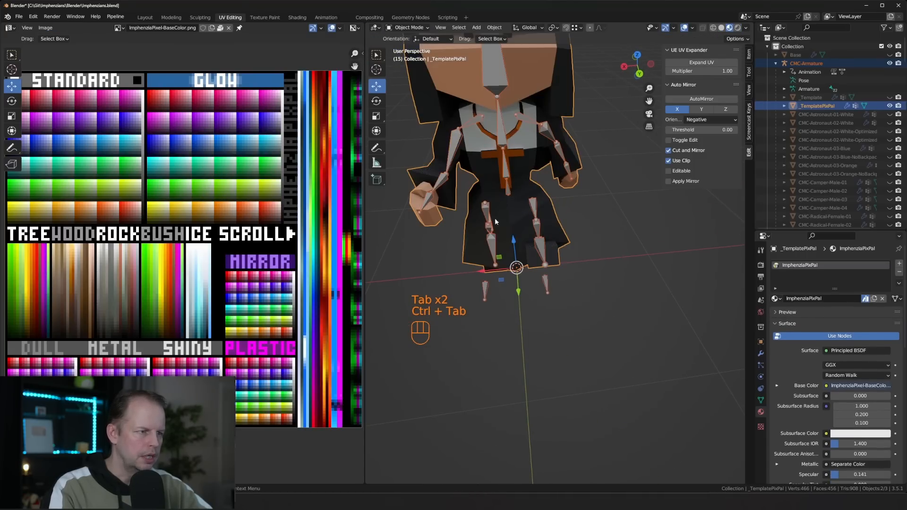
{"action": "key", "text": "space"}
{"action": "key", "text": "space"}
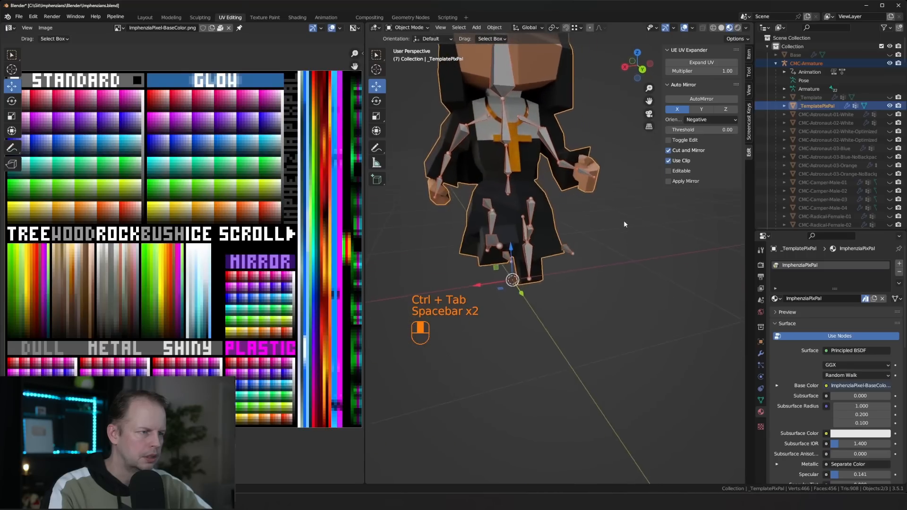
{"action": "middle_click_drag", "start_coordinate": [624, 221], "coordinate": [615, 285]}
{"action": "scroll", "coordinate": [591, 234], "scroll_direction": "up", "scroll_amount": 2}
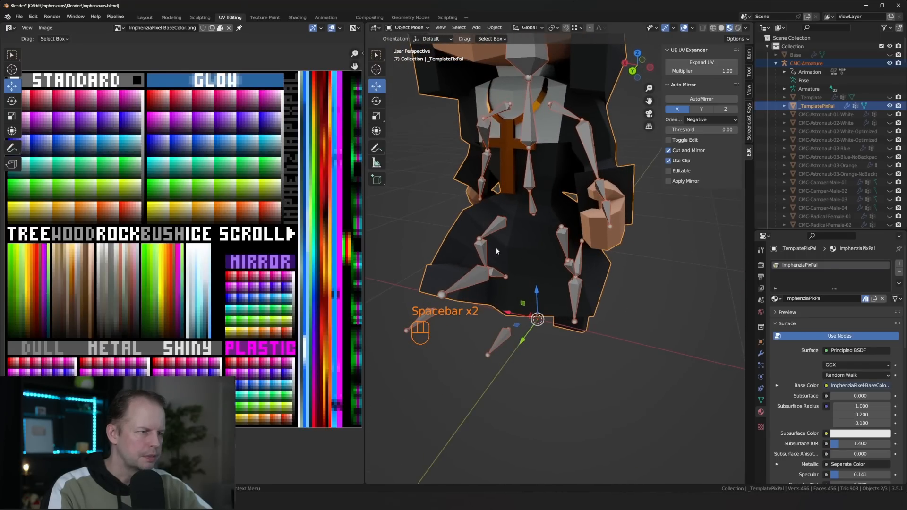
Hide CMC-Armature and start and stop the animation repeatedly to inspect the skirt and legs at different frames.
{"action": "left_click", "coordinate": [890, 63]}
{"action": "key", "text": "space"}
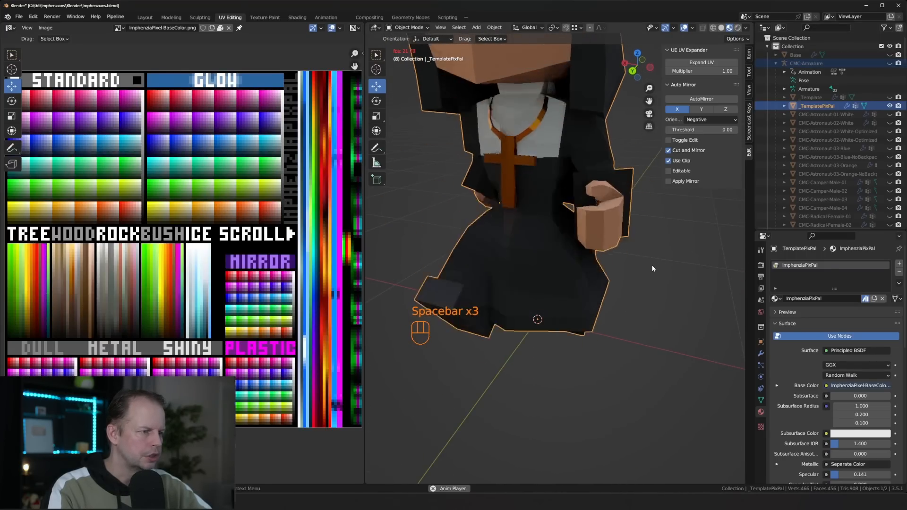
{"action": "key", "text": "space"}
{"action": "key", "text": "space"}
{"action": "key", "text": "space"}
{"action": "key", "text": "space"}
{"action": "key", "text": "space"}
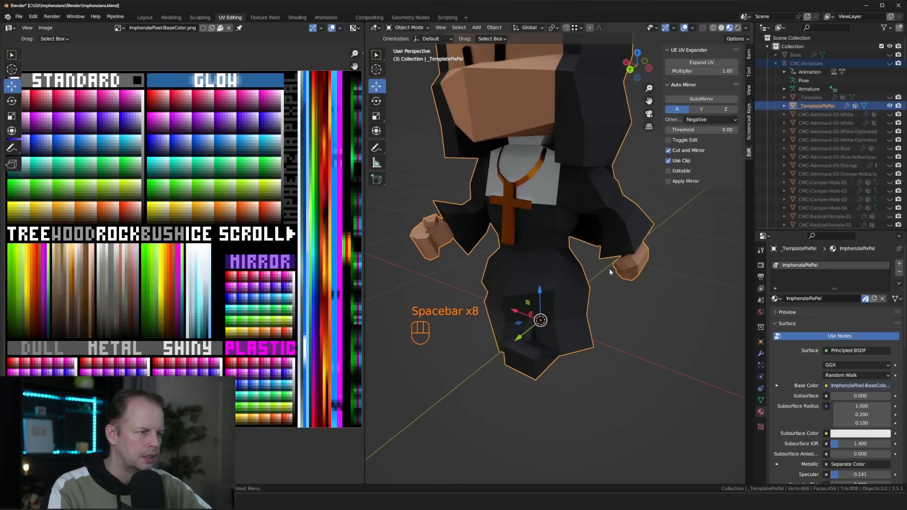
{"action": "key", "text": "space"}
{"action": "key", "text": "space"}
{"action": "key", "text": "space"}
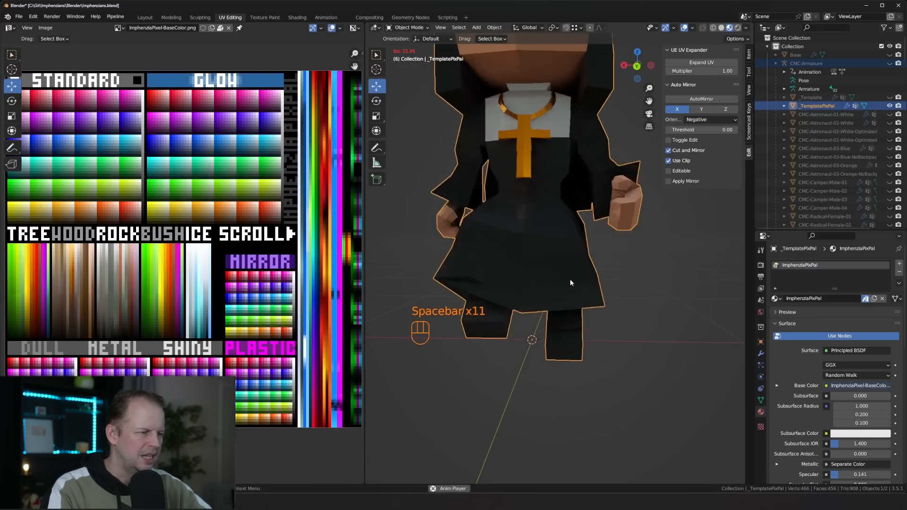
{"action": "key", "text": "space"}
{"action": "key", "text": "space"}
{"action": "key", "text": "space"}
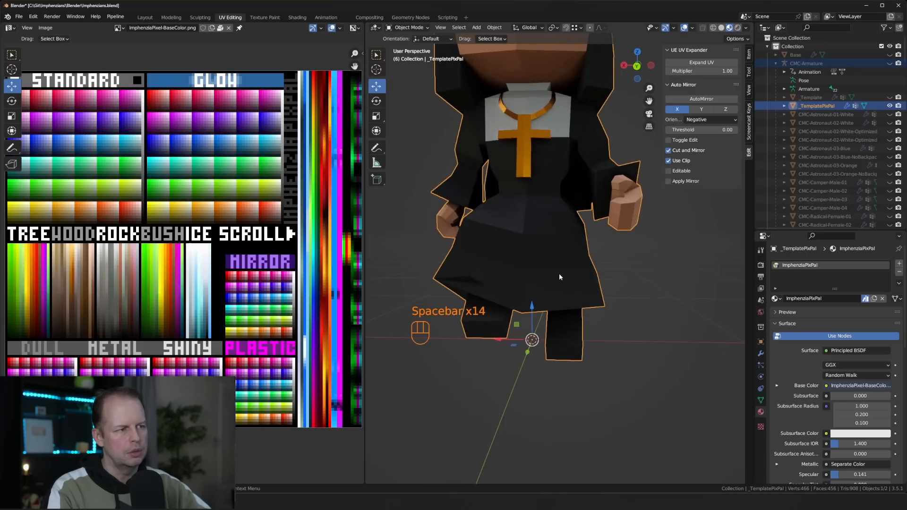
Select the skirt faces in Edit Mode and hide them to expose the legs.
{"action": "key", "text": "Tab"}
{"action": "middle_click_drag", "start_coordinate": [562, 269], "coordinate": [581, 294]}
{"action": "key", "text": "3"}
{"action": "key", "text": "a"}
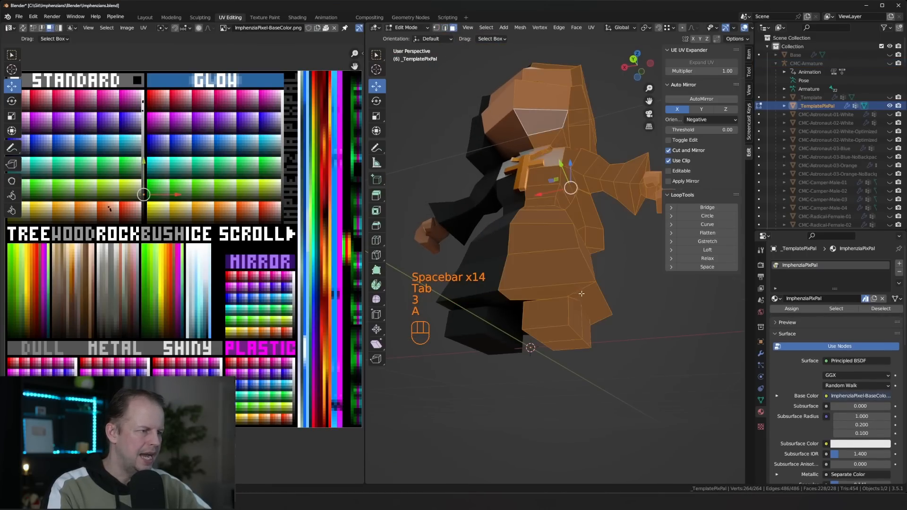
{"action": "key", "text": "a"}
{"action": "left_click", "coordinate": [589, 285], "text": "alt"}
{"action": "key", "text": "ctrl+KP_Add"}
{"action": "key", "text": "ctrl+KP_Add"}
{"action": "key", "text": "ctrl+KP_Add"}
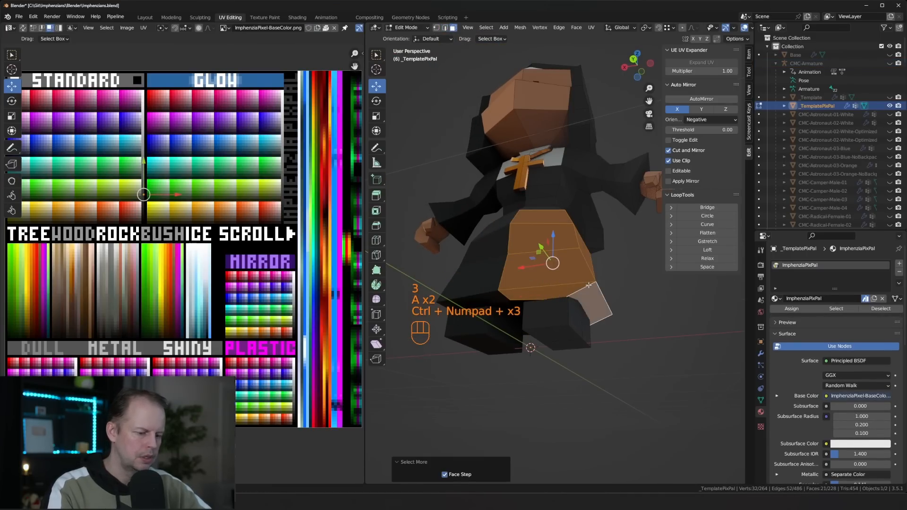
{"action": "key", "text": "h"}
{"action": "key", "text": "a"}
{"action": "key", "text": "a"}
Recolour the skin-coloured leg faces black by moving their UVs onto the palette's black strip, and return to Object Mode.
{"action": "middle_click_drag", "start_coordinate": [609, 281], "coordinate": [566, 310]}
{"action": "left_click", "coordinate": [566, 305], "text": "alt+shift"}
{"action": "left_click", "coordinate": [563, 288], "text": "alt+shift"}
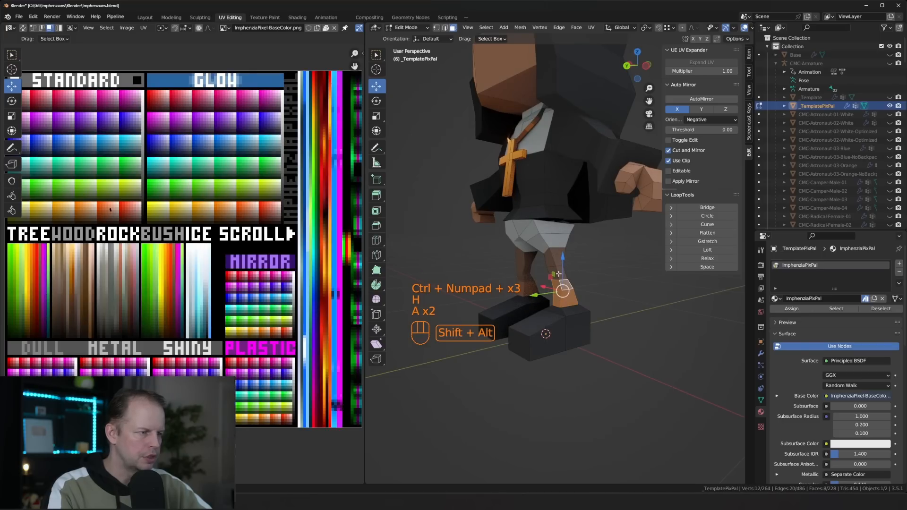
{"action": "left_click", "coordinate": [558, 274], "text": "alt+shift"}
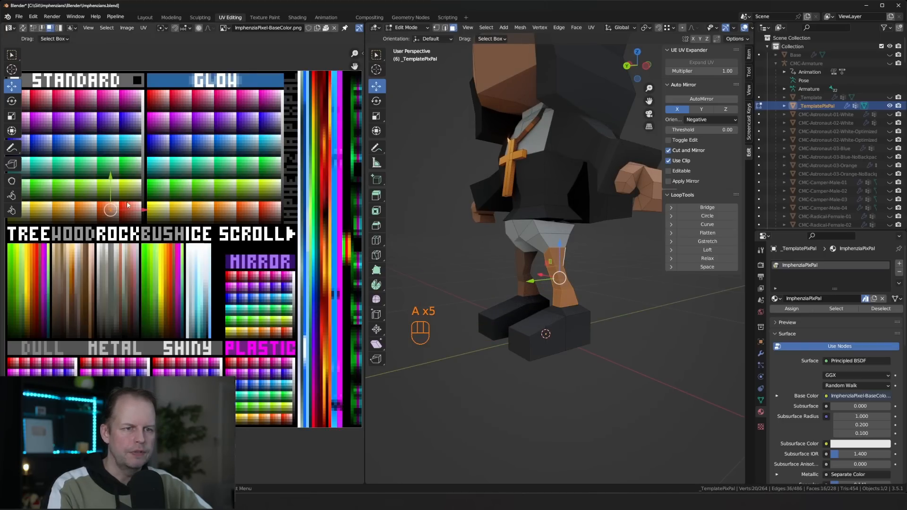
{"action": "key", "text": "g"}
{"action": "left_click", "coordinate": [160, 202]}
{"action": "key", "text": "Tab"}
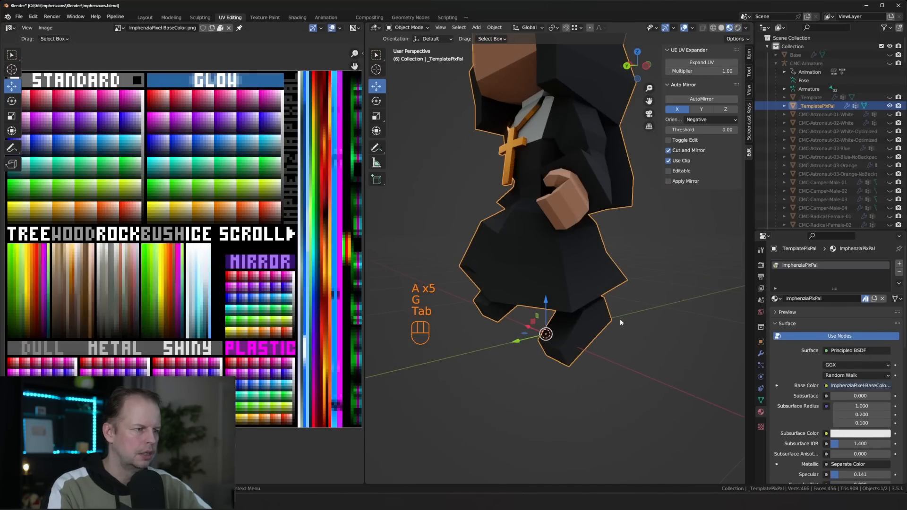
Play the animation and examine the nun's skirt, legs and veil in motion from several sides.
{"action": "key", "text": "space"}
{"action": "key", "text": "space"}
{"action": "key", "text": "space"}
{"action": "key", "text": "space"}
{"action": "key", "text": "space"}
{"action": "scroll", "coordinate": [620, 313], "scroll_direction": "down", "scroll_amount": 4}
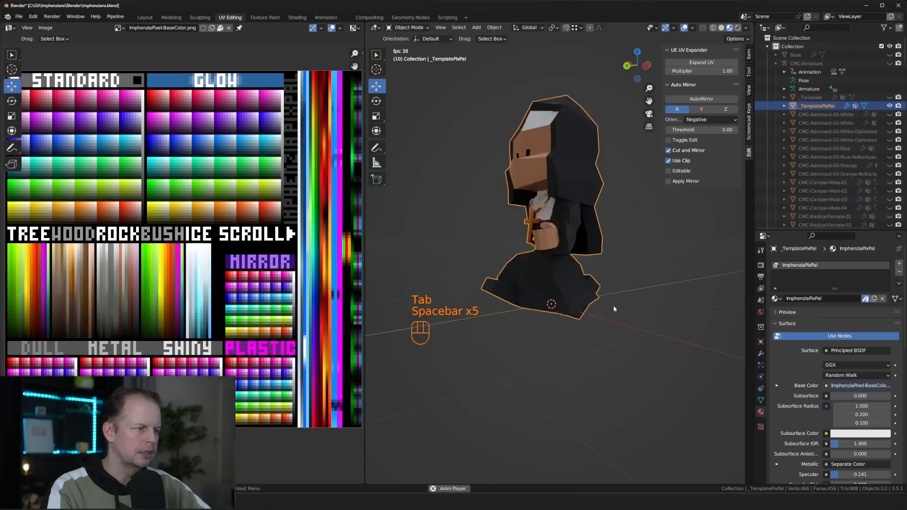
{"action": "left_click", "coordinate": [653, 257]}
{"action": "middle_click_drag", "start_coordinate": [653, 257], "coordinate": [671, 281]}
{"action": "scroll", "coordinate": [567, 222], "scroll_direction": "down", "scroll_amount": 2}
{"action": "scroll", "coordinate": [568, 223], "scroll_direction": "up", "scroll_amount": 3}
{"action": "scroll", "coordinate": [617, 221], "scroll_direction": "up", "scroll_amount": 1}
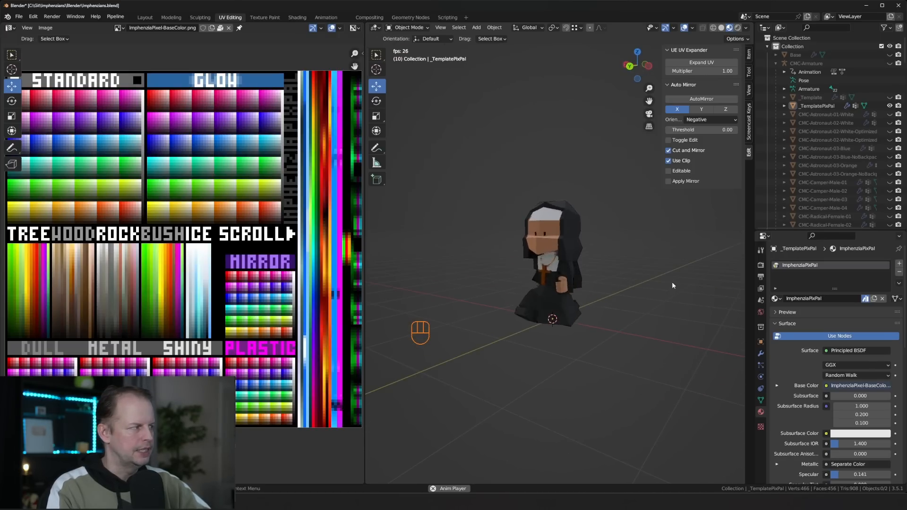
{"action": "scroll", "coordinate": [642, 262], "scroll_direction": "up", "scroll_amount": 5}
{"action": "left_click", "coordinate": [590, 246]}
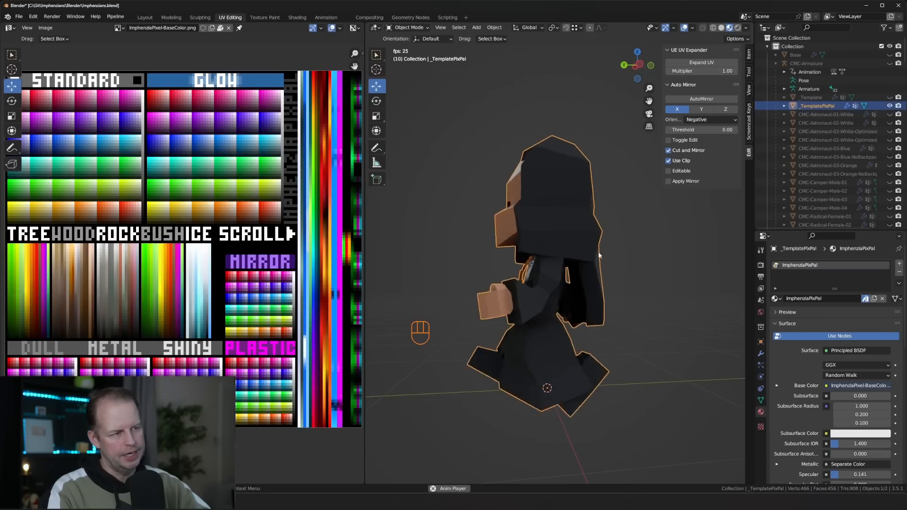
{"action": "key", "text": "space"}
Reveal the hidden skirt faces in Edit Mode, return to Object Mode and deselect the character.
{"action": "key", "text": "Tab"}
{"action": "left_click", "coordinate": [553, 221]}
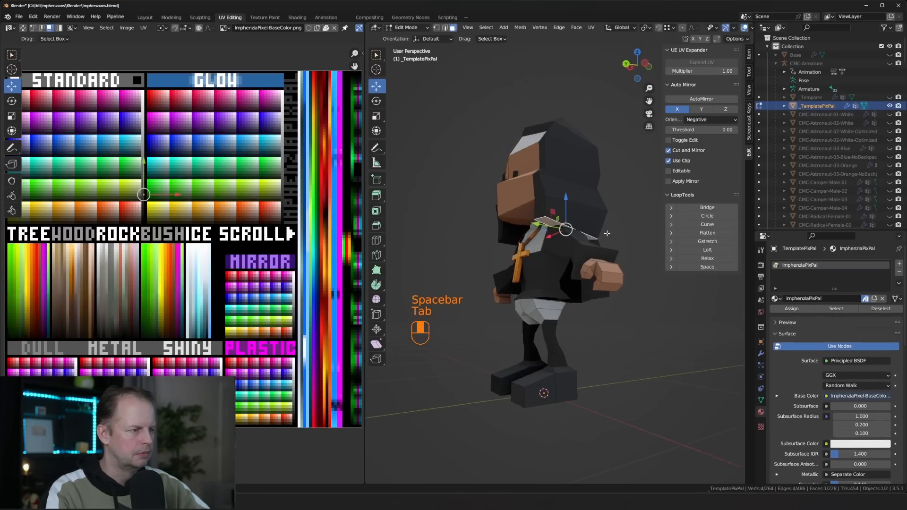
{"action": "key", "text": "alt+h"}
{"action": "key", "text": "Tab"}
{"action": "left_click", "coordinate": [639, 343]}
{"action": "scroll", "coordinate": [640, 344], "scroll_direction": "down", "scroll_amount": 4}
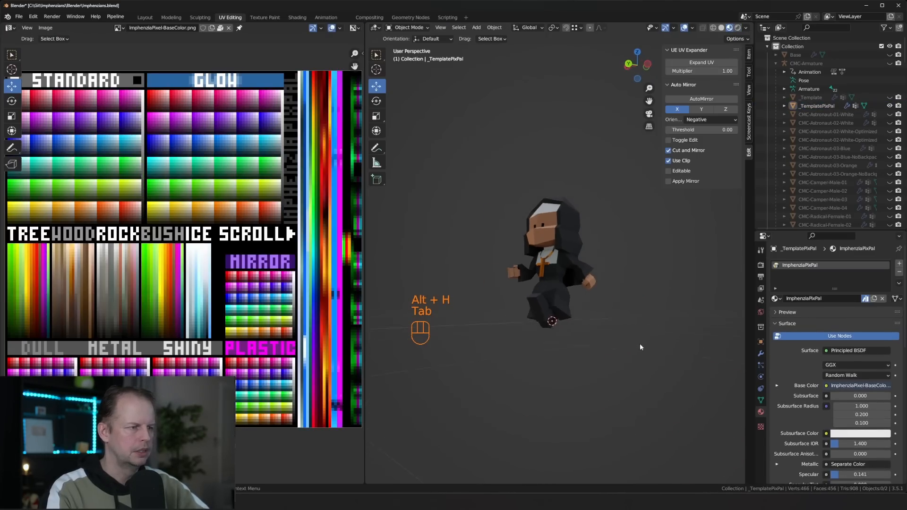
Play the animation and stop at frame 5 to examine the veil and sleeve from behind.
{"action": "middle_click_drag", "start_coordinate": [565, 338], "coordinate": [611, 334]}
{"action": "key", "text": "space"}
{"action": "scroll", "coordinate": [614, 326], "scroll_direction": "up", "scroll_amount": 3}
{"action": "middle_click_drag", "start_coordinate": [635, 285], "coordinate": [566, 239]}
{"action": "key", "text": "space"}
{"action": "key", "text": "space"}
{"action": "key", "text": "space"}
Move the edges along the veil's lower side and back to reshape it around the shoulder.
{"action": "key", "text": "Tab"}
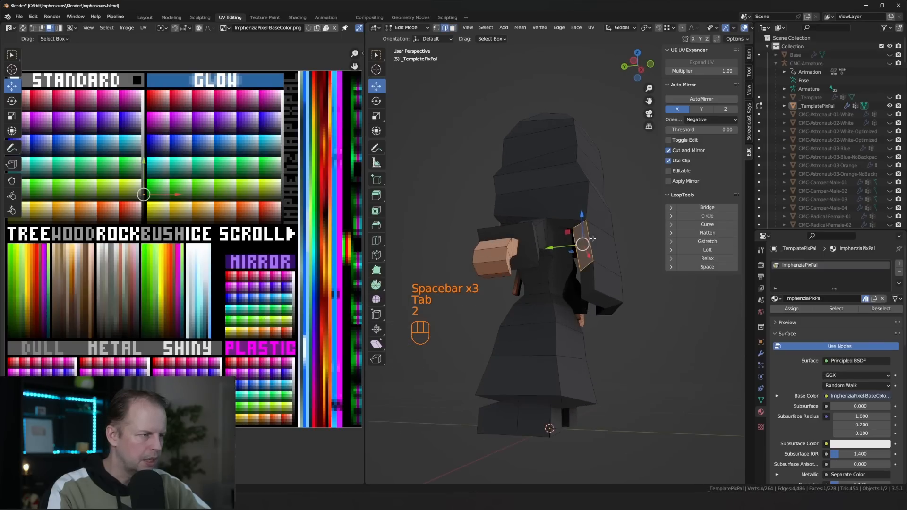
{"action": "key", "text": "2"}
{"action": "key", "text": "g"}
{"action": "left_click", "coordinate": [574, 238]}
{"action": "middle_click_drag", "start_coordinate": [575, 237], "coordinate": [648, 290]}
{"action": "key", "text": "g"}
{"action": "left_click", "coordinate": [663, 258]}
{"action": "key", "text": "g"}
{"action": "left_click", "coordinate": [561, 288]}
{"action": "key", "text": "g"}
{"action": "left_click", "coordinate": [539, 210]}
Rotate and reposition the lower side of the veil so it flares out over the arm.
{"action": "scroll", "coordinate": [593, 286], "scroll_direction": "up", "scroll_amount": 3}
{"action": "middle_click_drag", "start_coordinate": [593, 286], "coordinate": [574, 254]}
{"action": "key", "text": "r"}
{"action": "left_click", "coordinate": [655, 278]}
{"action": "key", "text": "g"}
{"action": "left_click", "coordinate": [667, 278]}
{"action": "scroll", "coordinate": [657, 283], "scroll_direction": "down", "scroll_amount": 4}
{"action": "key", "text": "g"}
{"action": "left_click", "coordinate": [643, 289]}
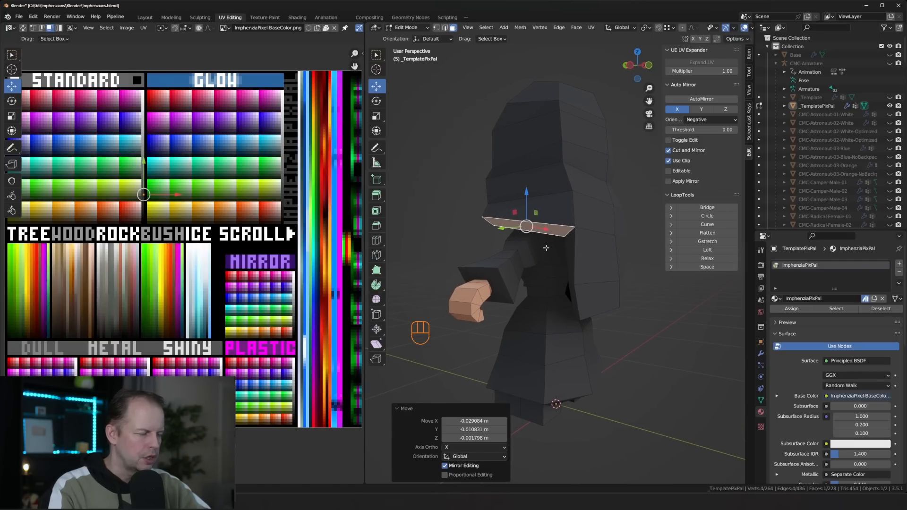
Extrude the underside face of the veil's side downward about 0.131 m and add a loop cut across the extrusion.
{"action": "key", "text": "e"}
{"action": "left_click", "coordinate": [580, 248]}
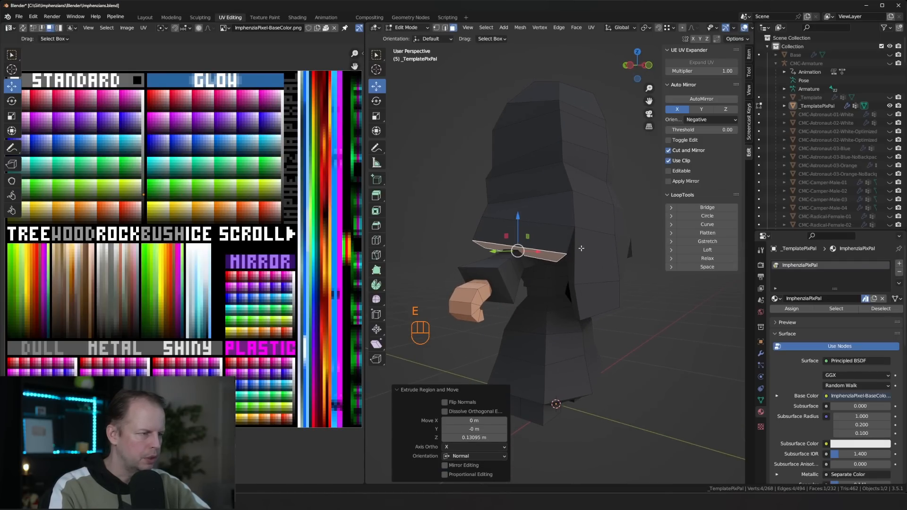
{"action": "middle_click_drag", "start_coordinate": [591, 250], "coordinate": [512, 240]}
{"action": "key", "text": "ctrl+r"}
{"action": "left_click", "coordinate": [601, 254]}
{"action": "left_click", "coordinate": [604, 256]}
Merge two pairs of neighbouring vertices, using At Last, to join the extruded side flap to the veil's back.
{"action": "key", "text": "3"}
{"action": "left_click", "coordinate": [578, 251]}
{"action": "key", "text": "1"}
{"action": "left_click", "coordinate": [542, 238]}
{"action": "scroll", "coordinate": [515, 243], "scroll_direction": "up", "scroll_amount": 4}
{"action": "left_click", "coordinate": [611, 224], "text": "shift"}
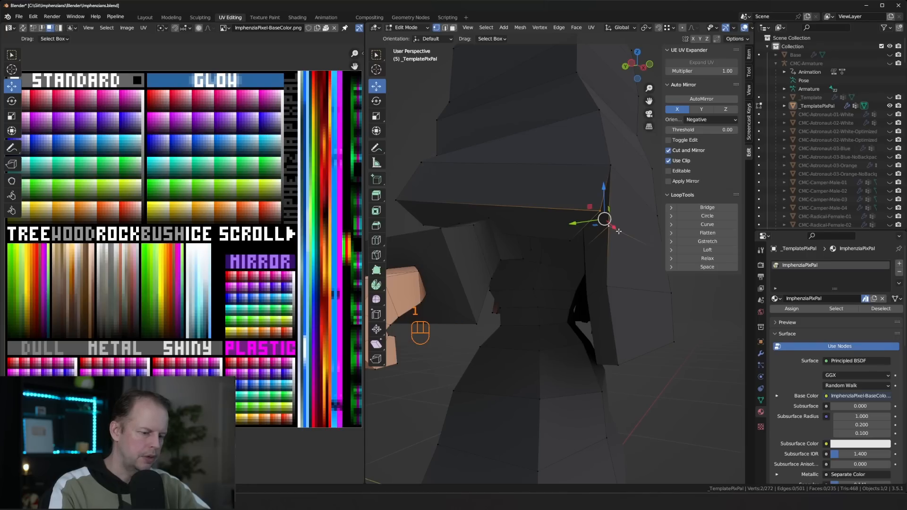
{"action": "key", "text": "m"}
{"action": "left_click", "coordinate": [614, 265]}
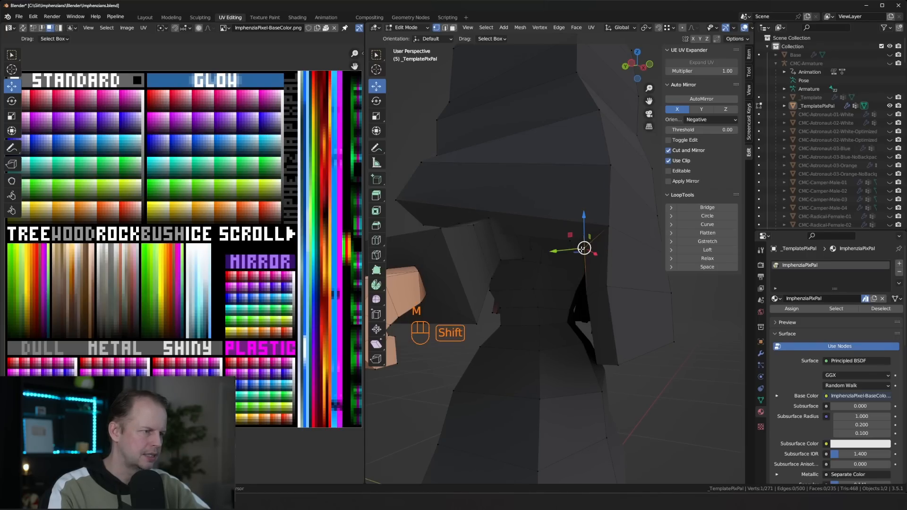
{"action": "left_click", "coordinate": [583, 249], "text": "shift"}
{"action": "left_click", "coordinate": [567, 242]}
{"action": "left_click", "coordinate": [585, 249], "text": "shift"}
{"action": "key", "text": "m"}
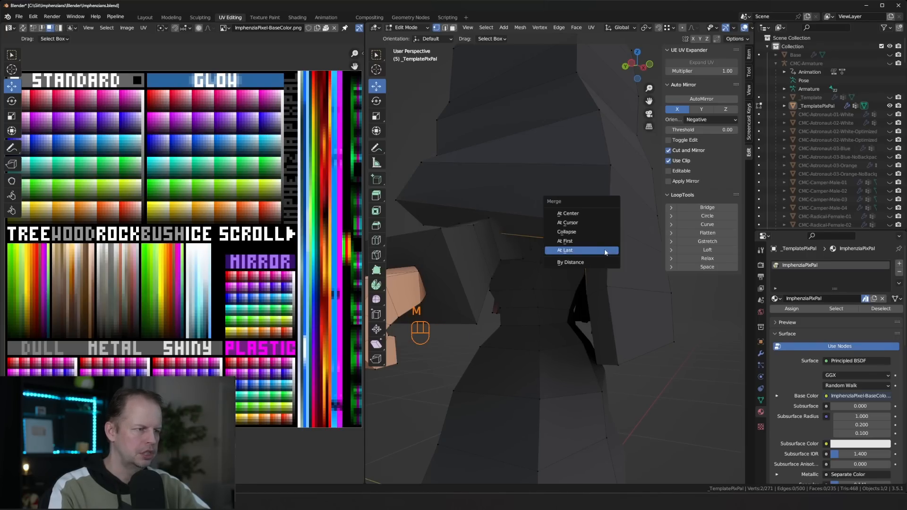
{"action": "left_click", "coordinate": [584, 250]}
Reposition the bottom face of the veil's side flap and a vertex on its front edge near the chin.
{"action": "scroll", "coordinate": [586, 249], "scroll_direction": "down", "scroll_amount": 6}
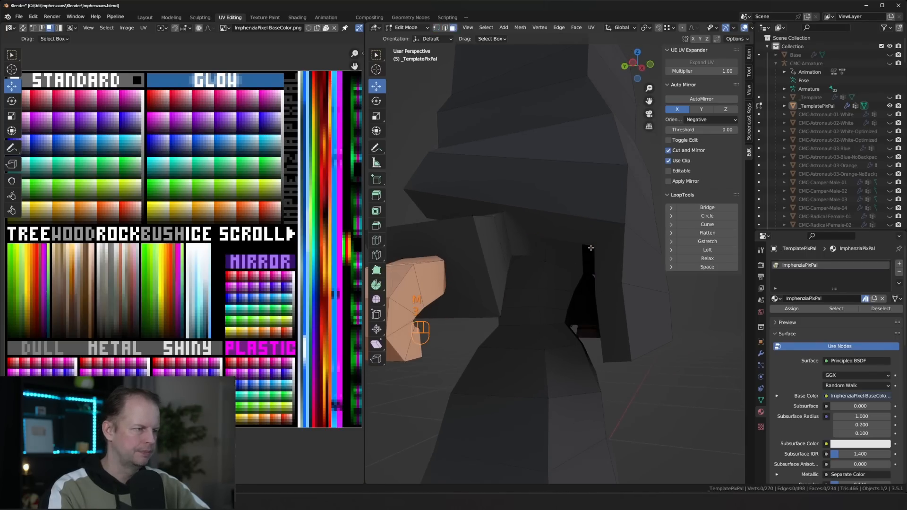
{"action": "middle_click_drag", "start_coordinate": [585, 249], "coordinate": [607, 262]}
{"action": "left_click", "coordinate": [601, 253]}
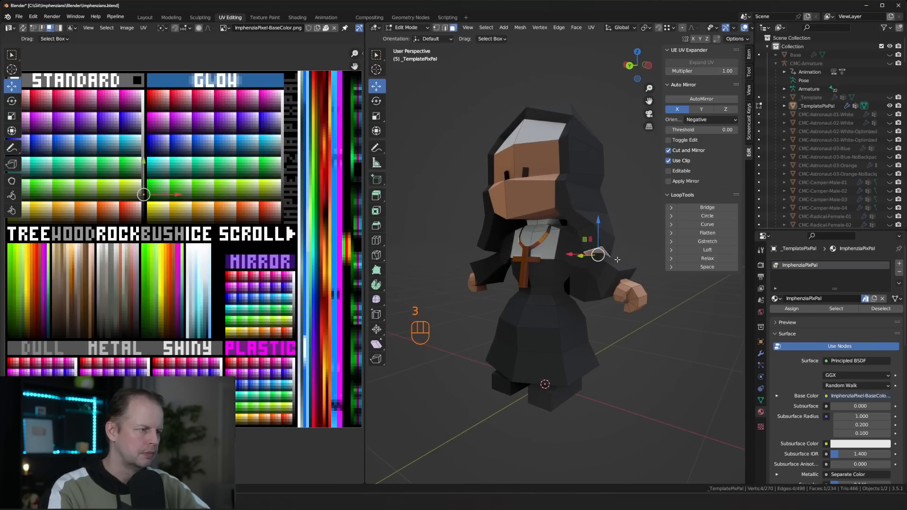
{"action": "key", "text": "g"}
{"action": "left_click", "coordinate": [596, 250]}
{"action": "scroll", "coordinate": [594, 240], "scroll_direction": "down", "scroll_amount": 3}
{"action": "key", "text": "1"}
{"action": "left_click", "coordinate": [570, 233]}
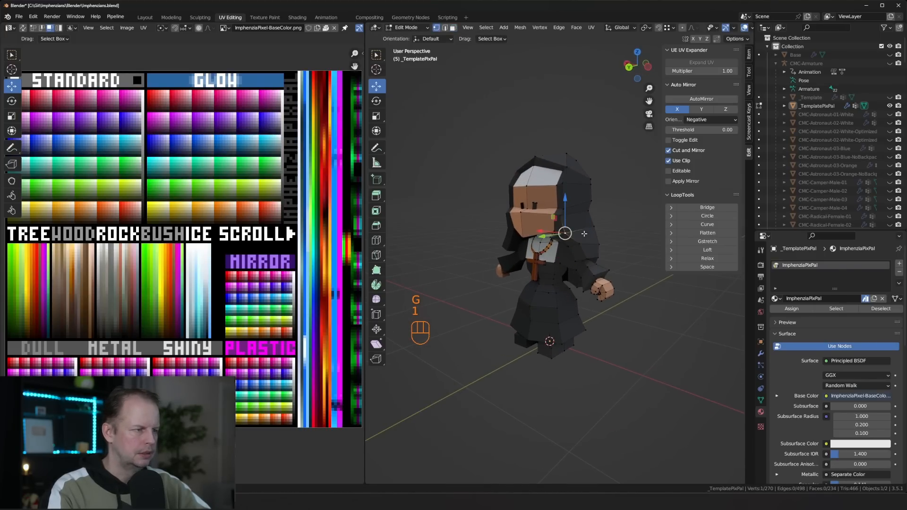
{"action": "key", "text": "g"}
{"action": "left_click", "coordinate": [579, 233]}
{"action": "middle_click_drag", "start_coordinate": [580, 236], "coordinate": [640, 271]}
Return to Object Mode and play the animation to inspect the reshaped veil from around the character, stopping at frame 8.
{"action": "key", "text": "Tab"}
{"action": "key", "text": "space"}
{"action": "scroll", "coordinate": [543, 261], "scroll_direction": "down", "scroll_amount": 4}
{"action": "scroll", "coordinate": [639, 270], "scroll_direction": "down", "scroll_amount": 2}
{"action": "middle_click_drag", "start_coordinate": [557, 266], "coordinate": [616, 251]}
{"action": "scroll", "coordinate": [643, 270], "scroll_direction": "down", "scroll_amount": 5}
{"action": "scroll", "coordinate": [642, 271], "scroll_direction": "up", "scroll_amount": 10}
{"action": "key", "text": "space"}
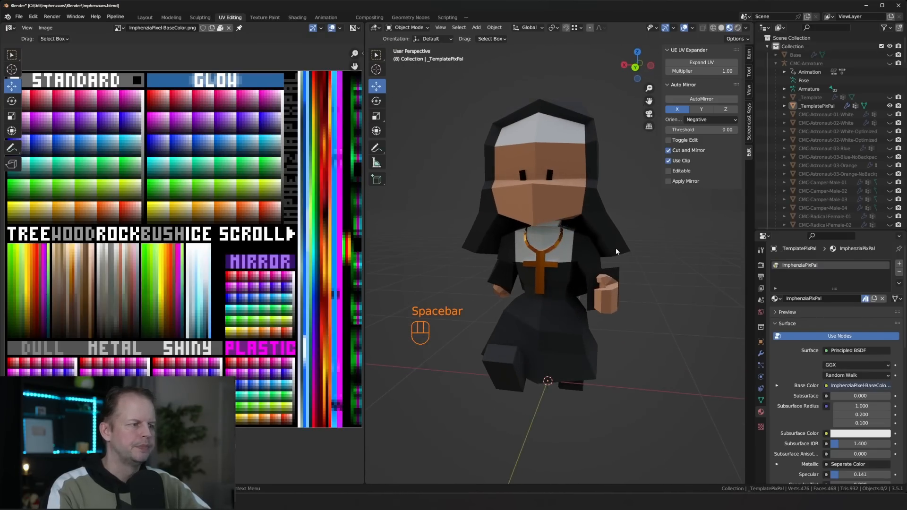